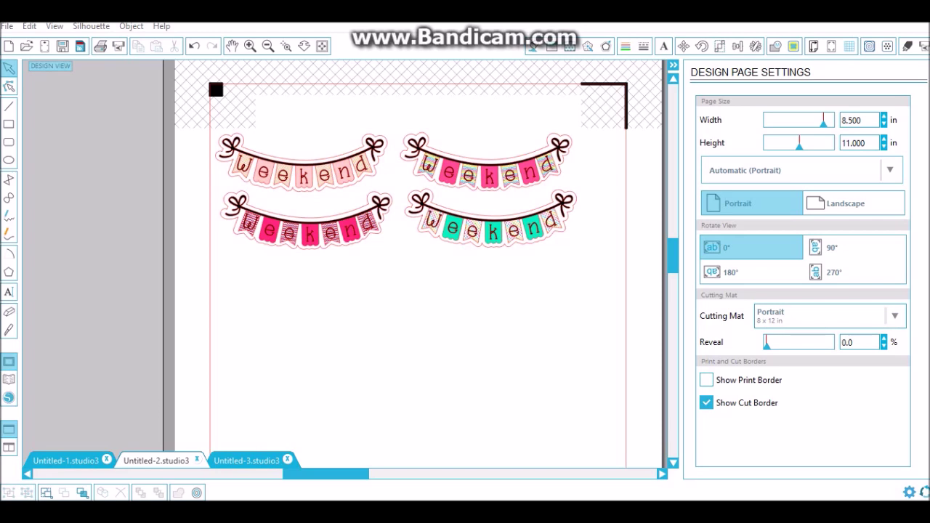
Step: Turn on Type 1 registration marks for the blank page in Untitled-3.studio3
click(246, 459)
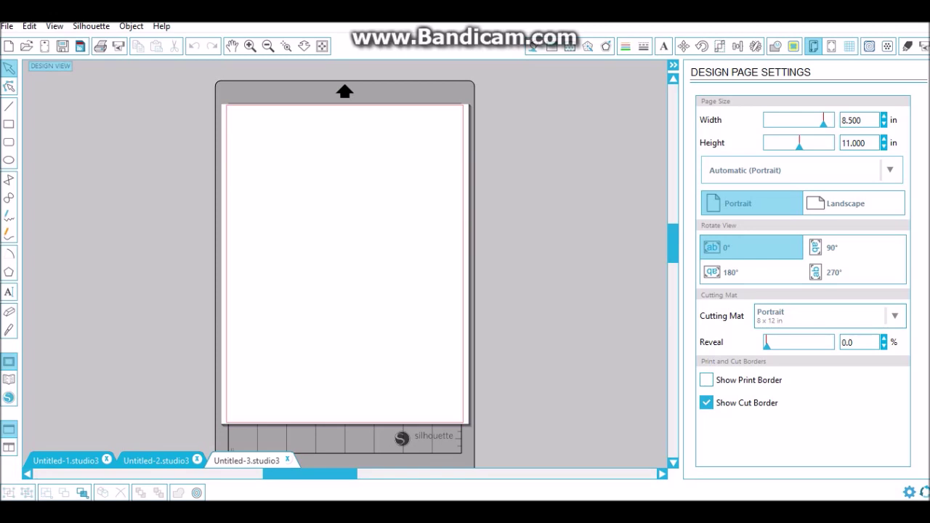
click(831, 46)
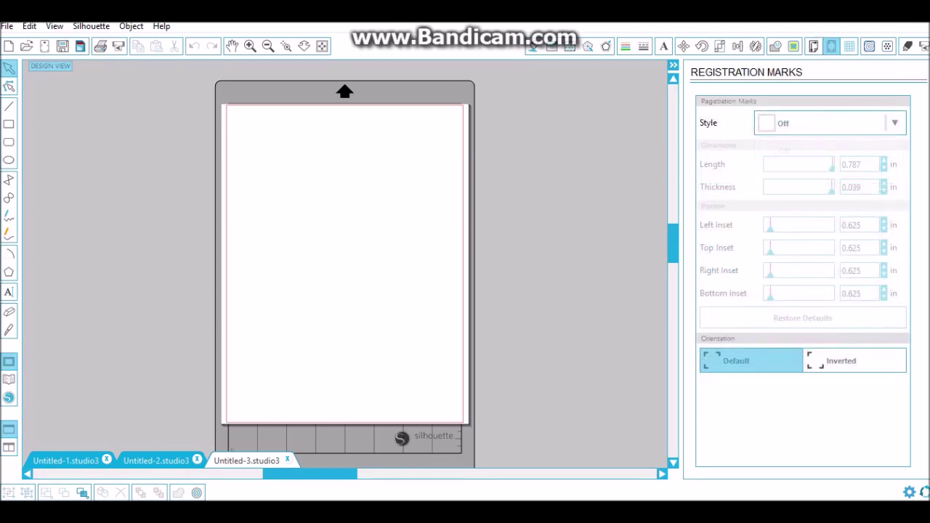
click(829, 123)
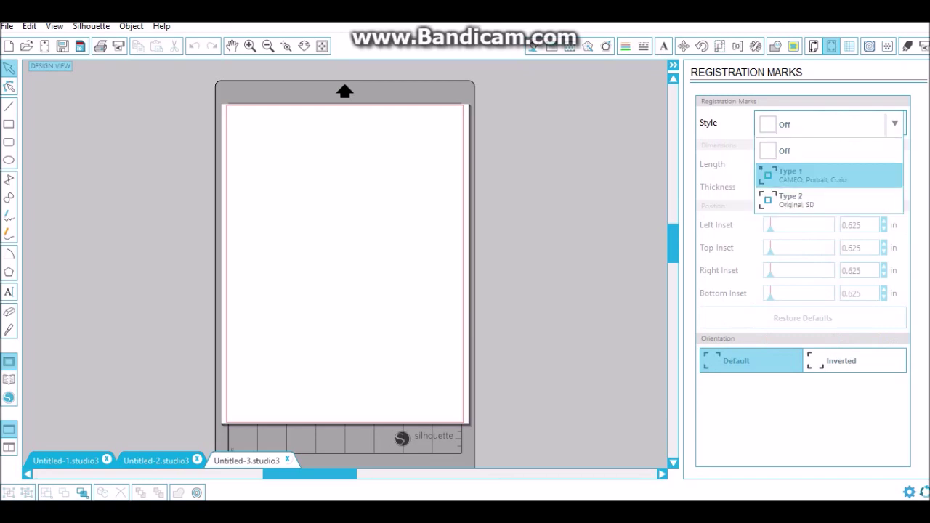
click(791, 174)
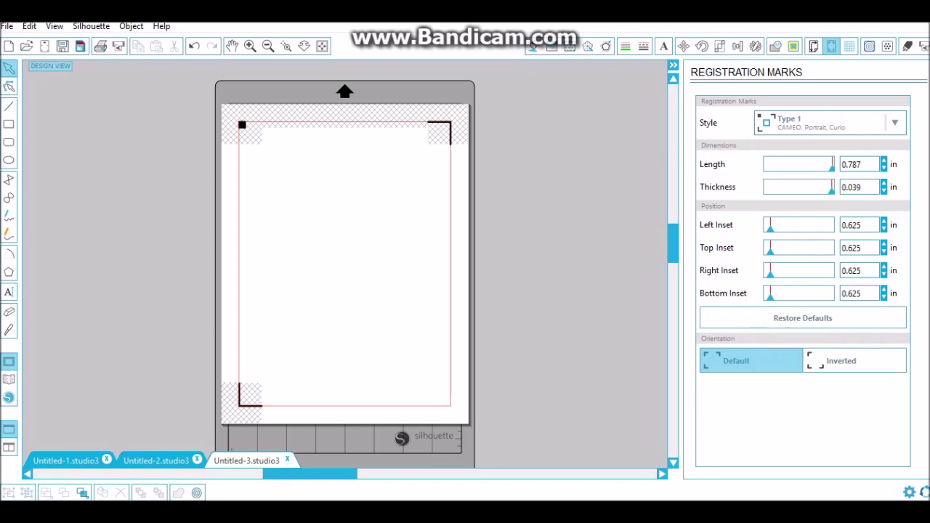
Step: Insert the banner set design from the library onto the page
click(304, 46)
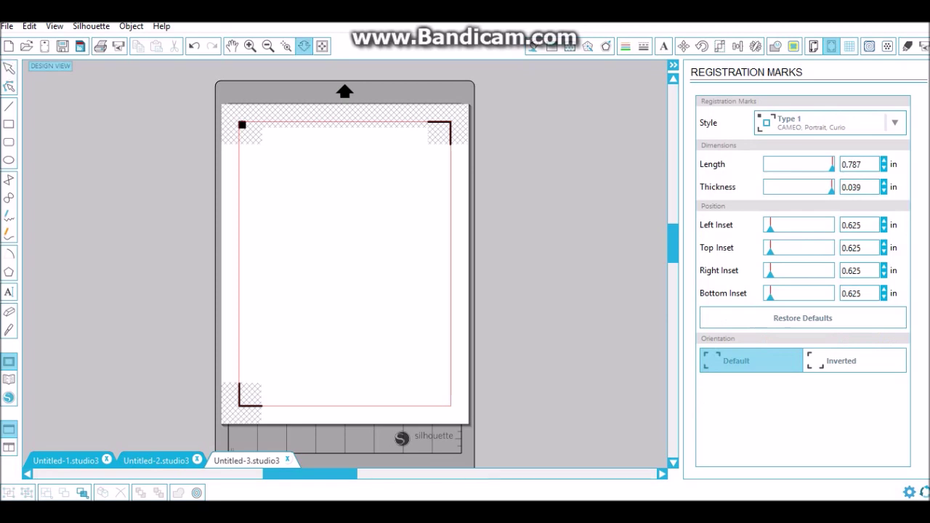
drag(345, 291, 345, 225)
scroll(345, 264, up, 7)
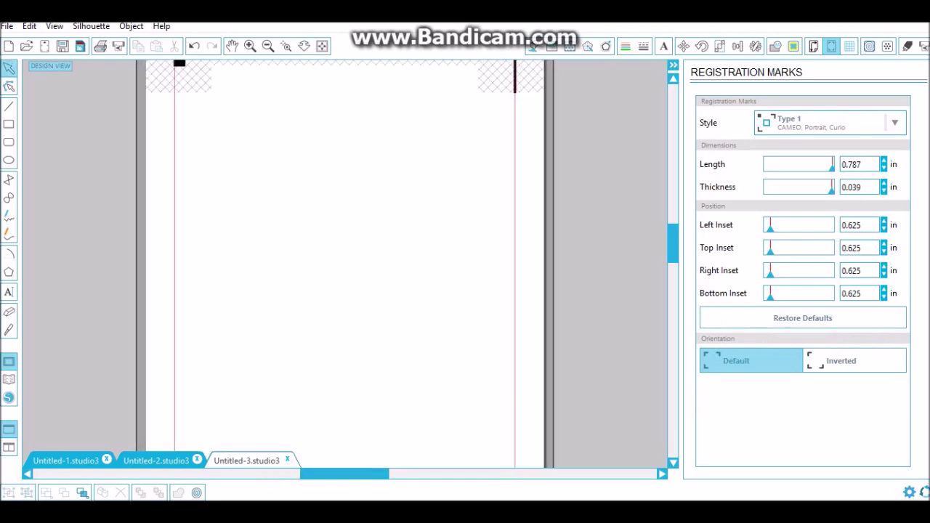
scroll(345, 264, up, 1)
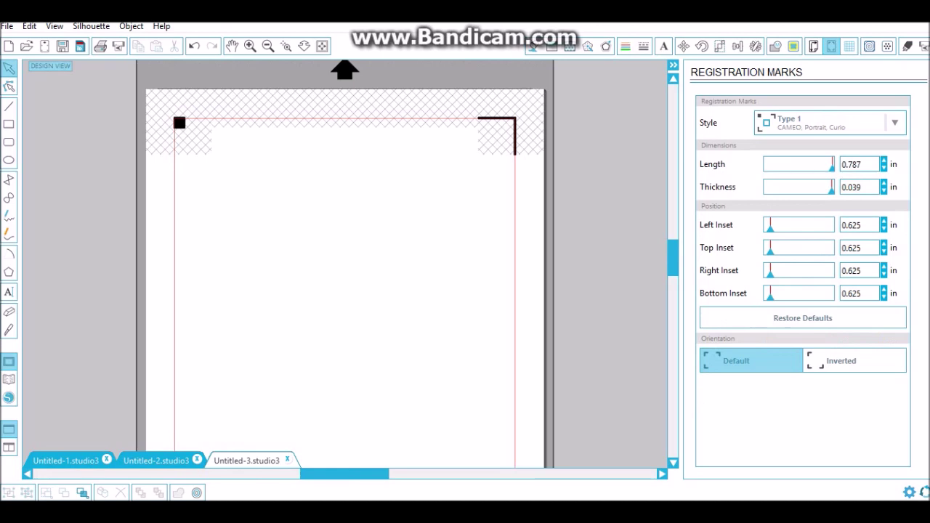
click(8, 379)
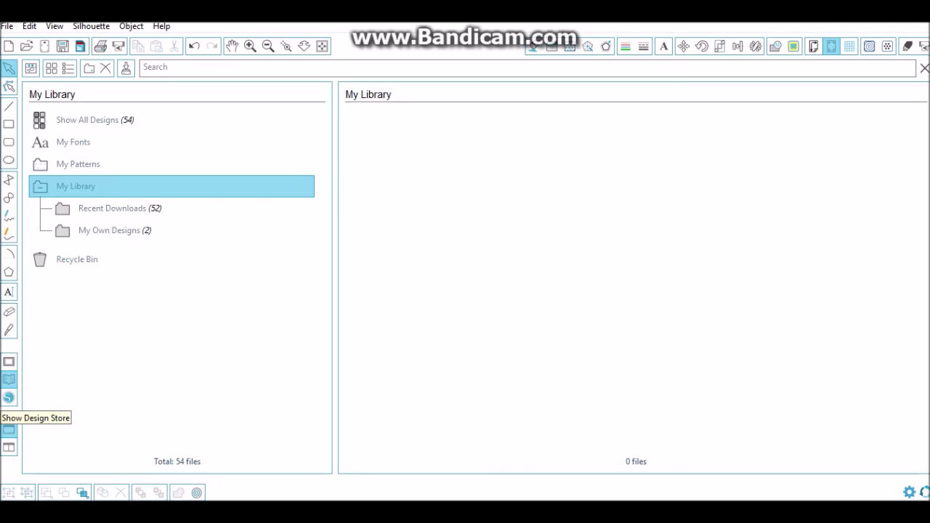
click(95, 119)
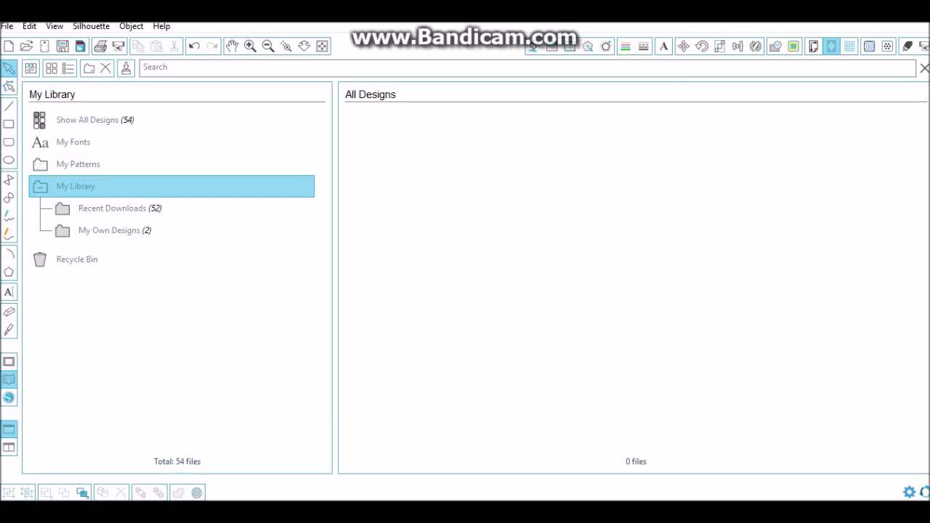
click(87, 120)
click(488, 164)
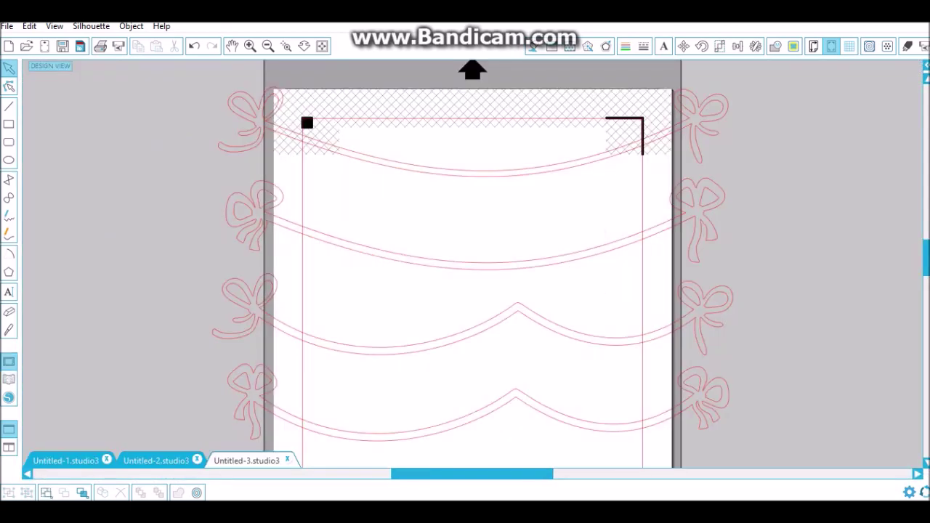
Step: Shrink the banner set to about 4.77 by 3.25 in and place it inside the cut border near the page's upper edge
drag(737, 92, 469, 275)
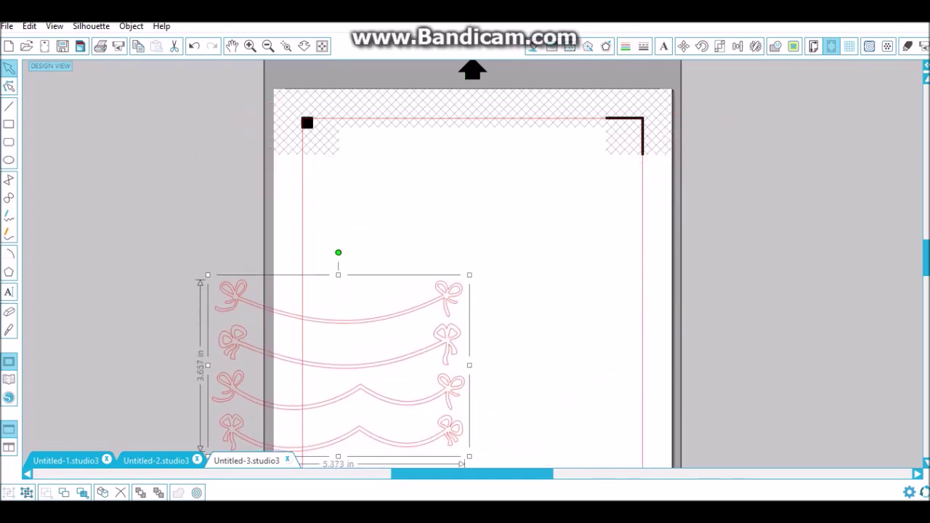
scroll(469, 274, down, 3)
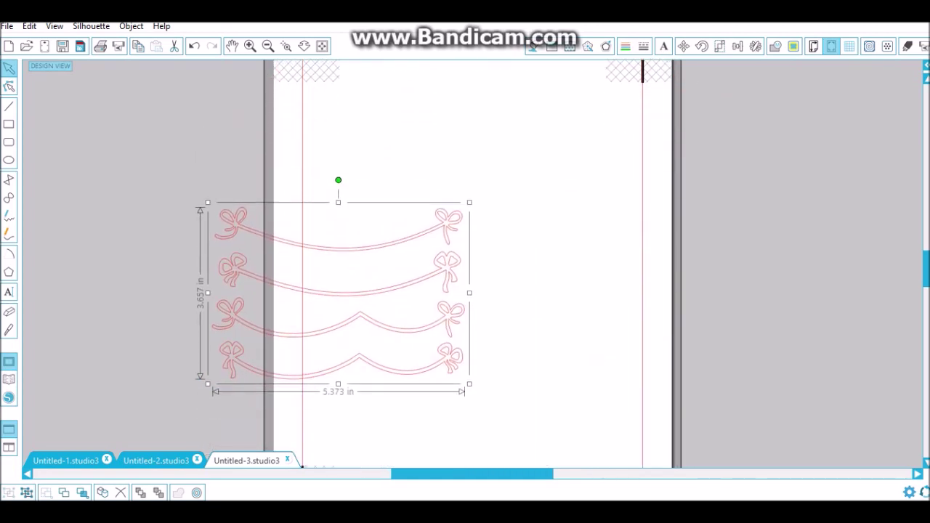
drag(345, 294, 468, 182)
drag(592, 272, 564, 252)
right_click(449, 154)
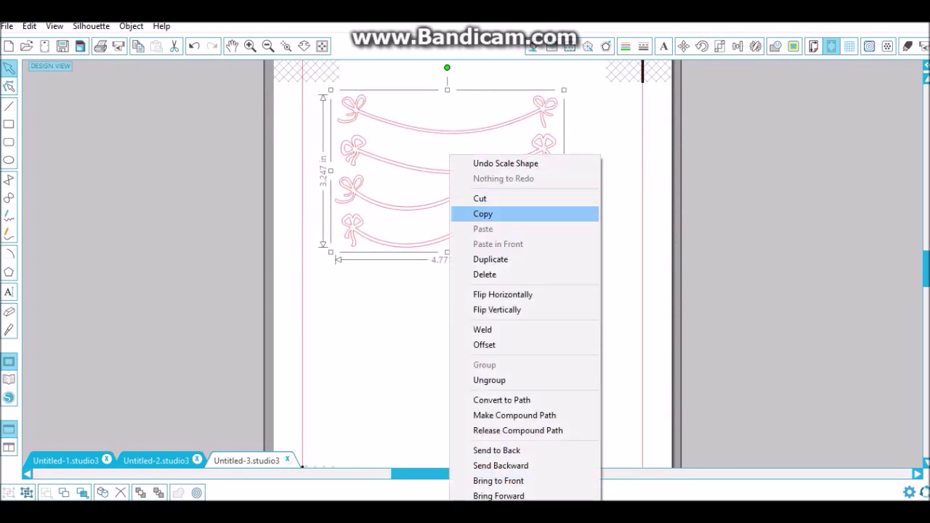
click(490, 259)
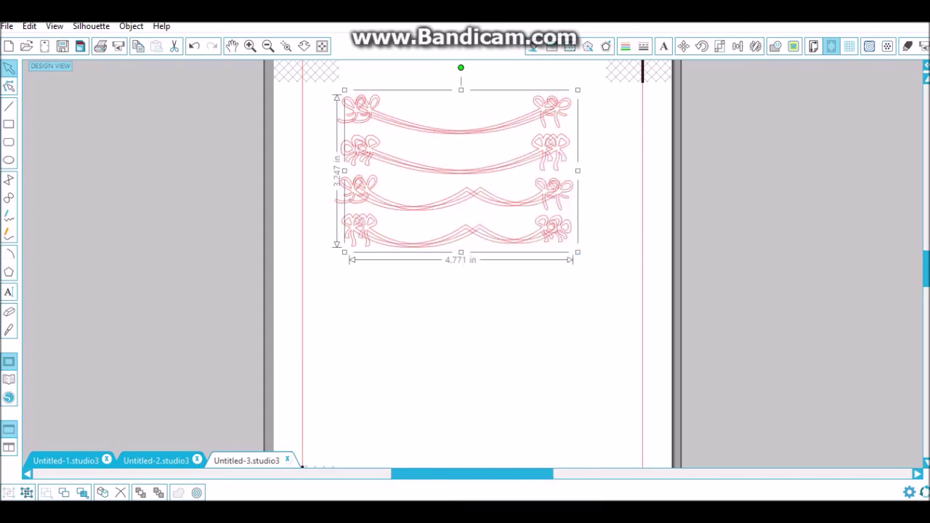
click(194, 46)
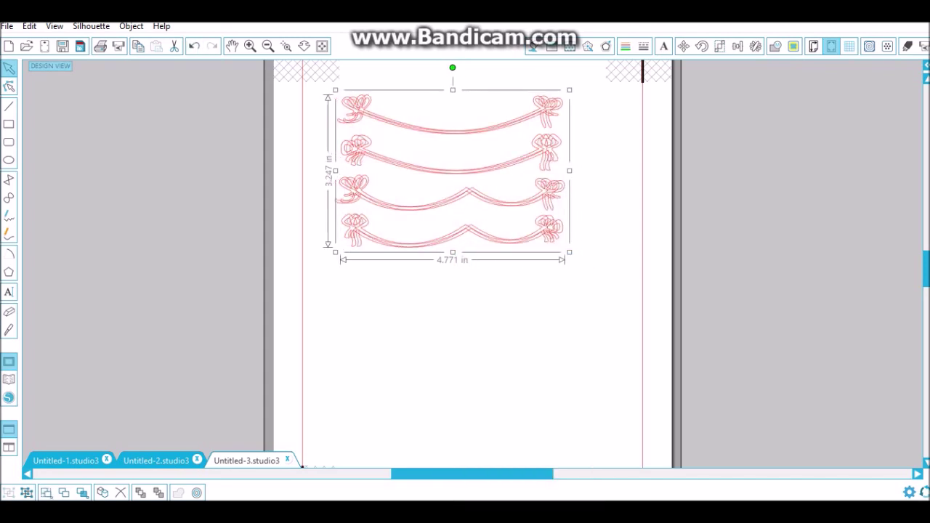
Step: Ungroup the banner set into separate bow strings
right_click(441, 154)
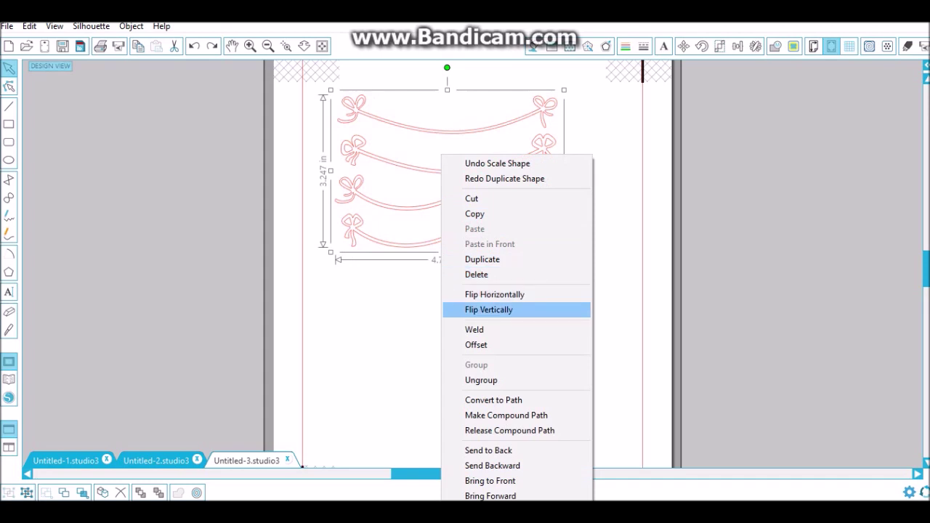
click(481, 379)
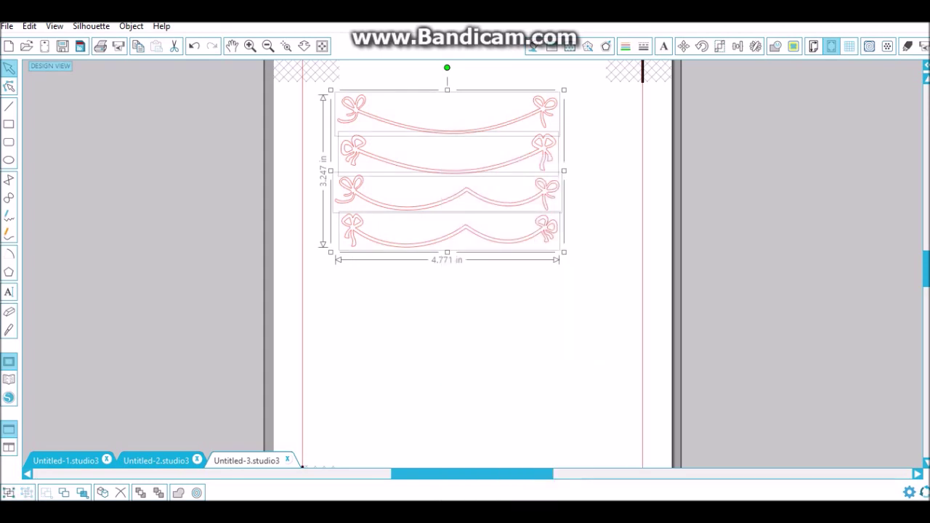
key(Escape)
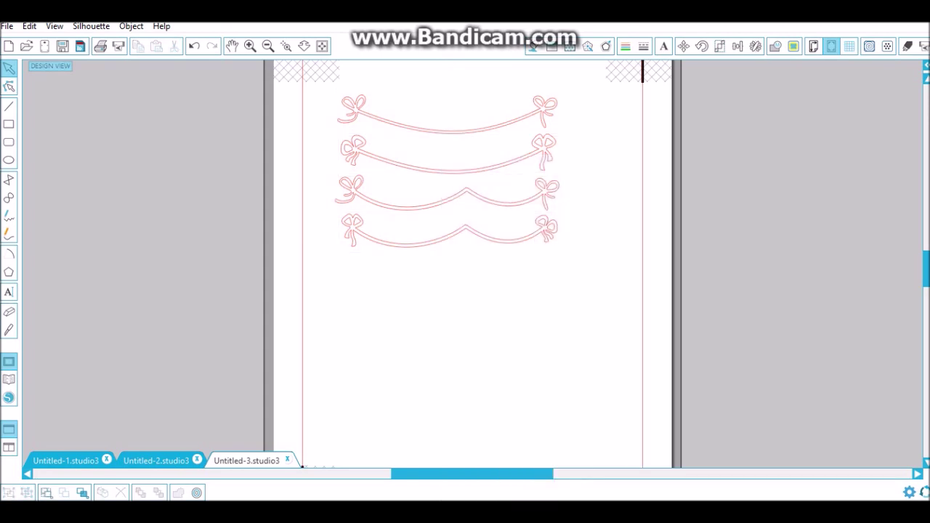
Step: Delete the lower three bow strings, keeping only the uppermost single-curve one
click(448, 172)
key(Delete)
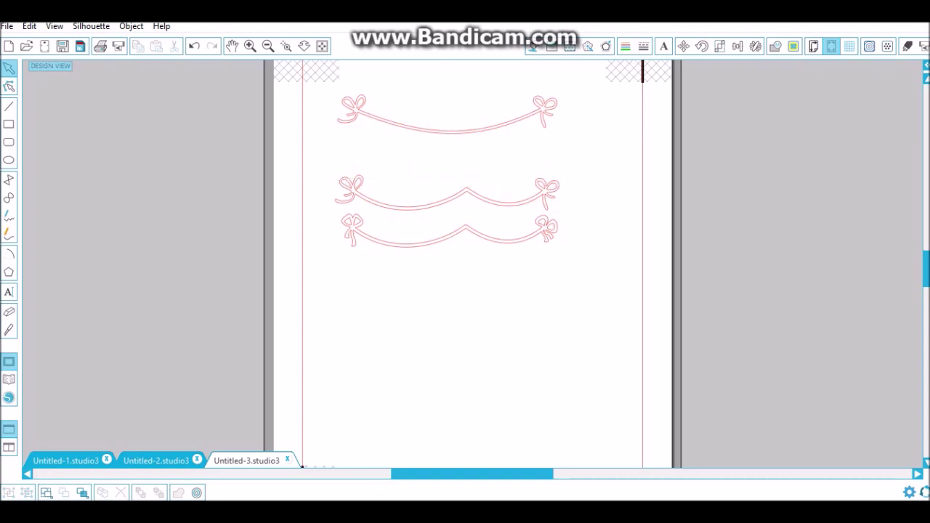
click(467, 190)
key(Delete)
click(466, 226)
key(Delete)
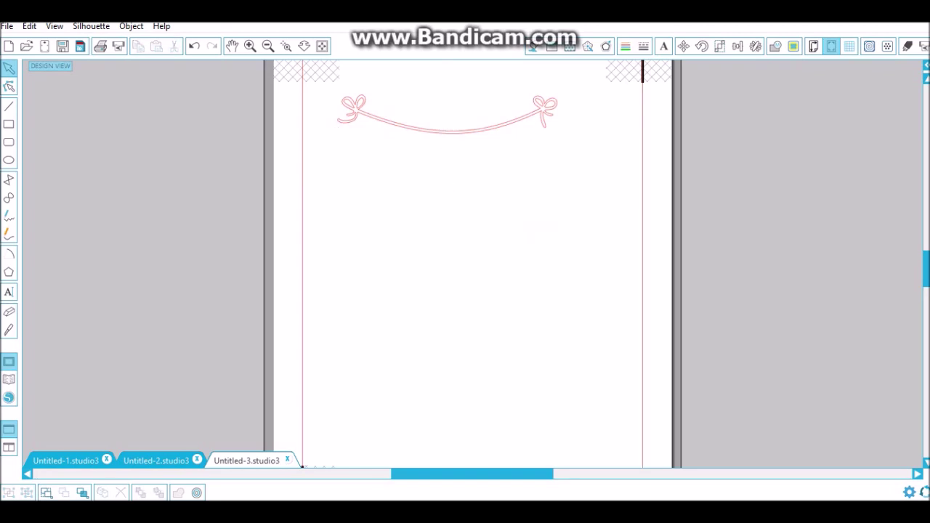
click(448, 132)
key(Escape)
Step: Insert the "build a banner set" design from the library onto the page
click(8, 379)
scroll(629, 275, down, 1)
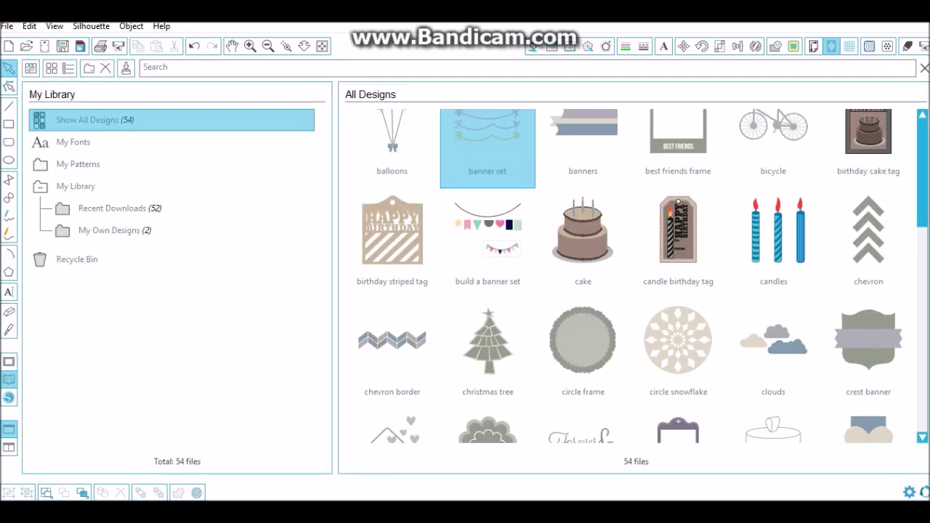
scroll(629, 276, down, 2)
scroll(629, 275, up, 3)
scroll(629, 275, down, 1)
click(487, 243)
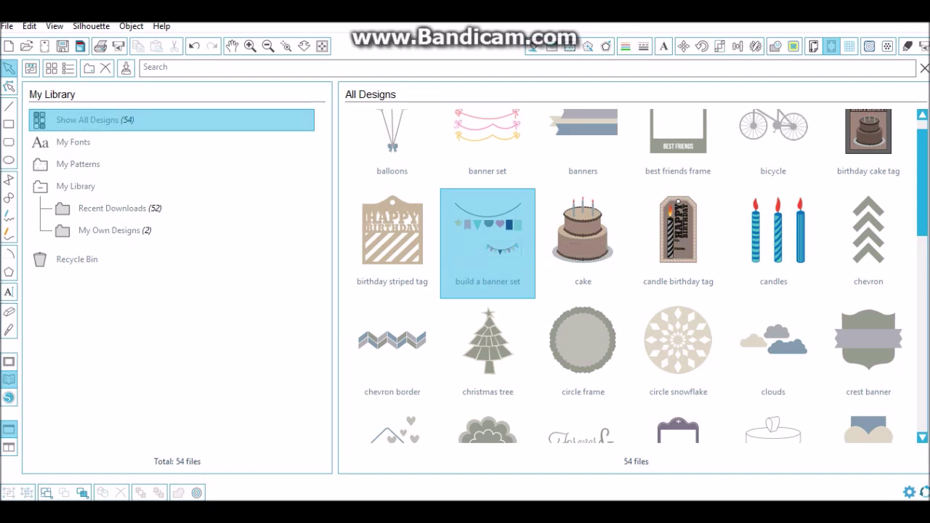
double_click(487, 242)
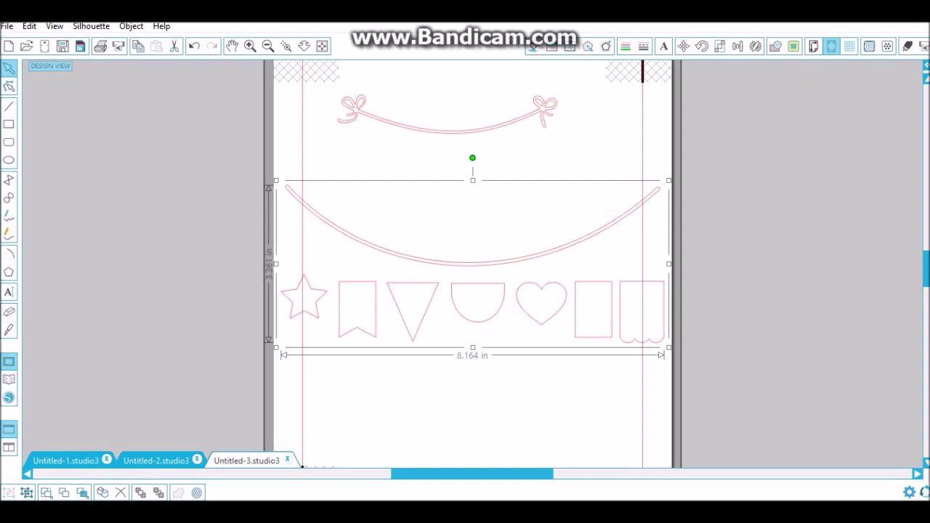
Step: Ungroup the build a banner set pieces and delete their large plain curved string
right_click(530, 258)
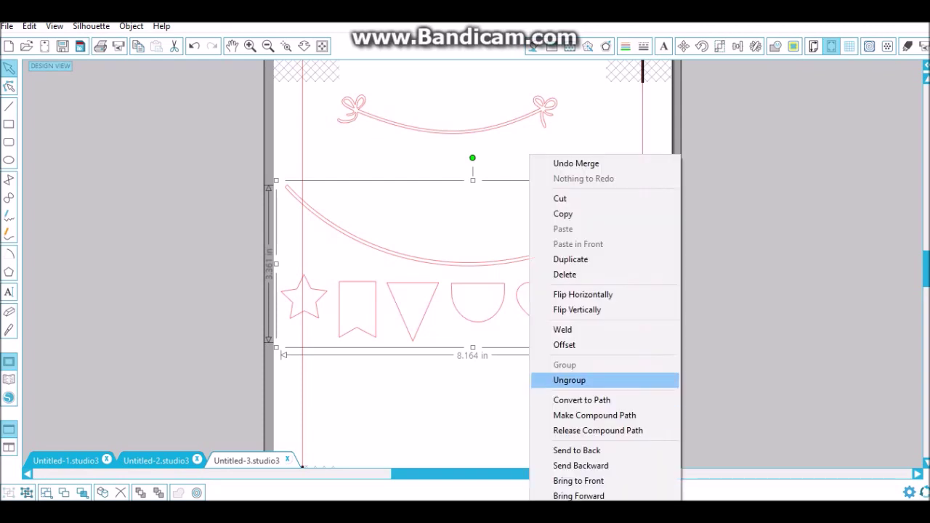
click(569, 380)
key(Escape)
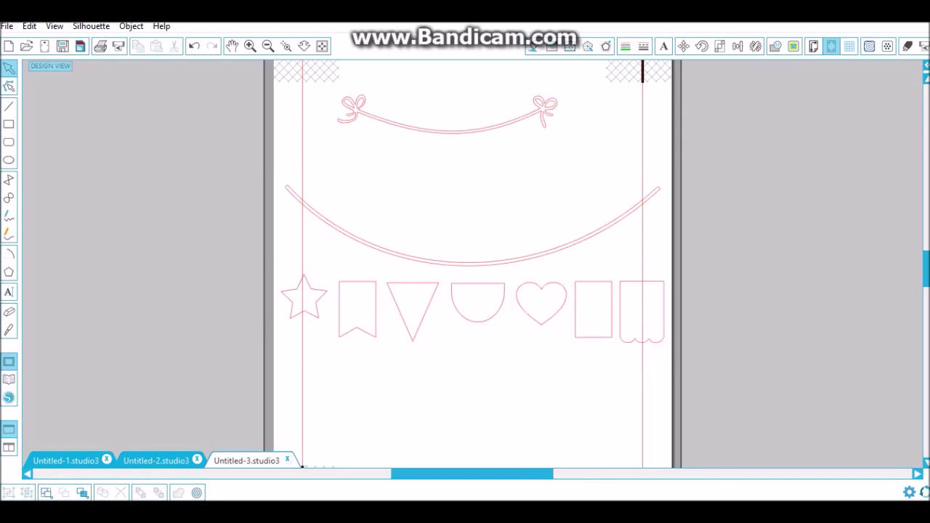
click(469, 263)
key(Delete)
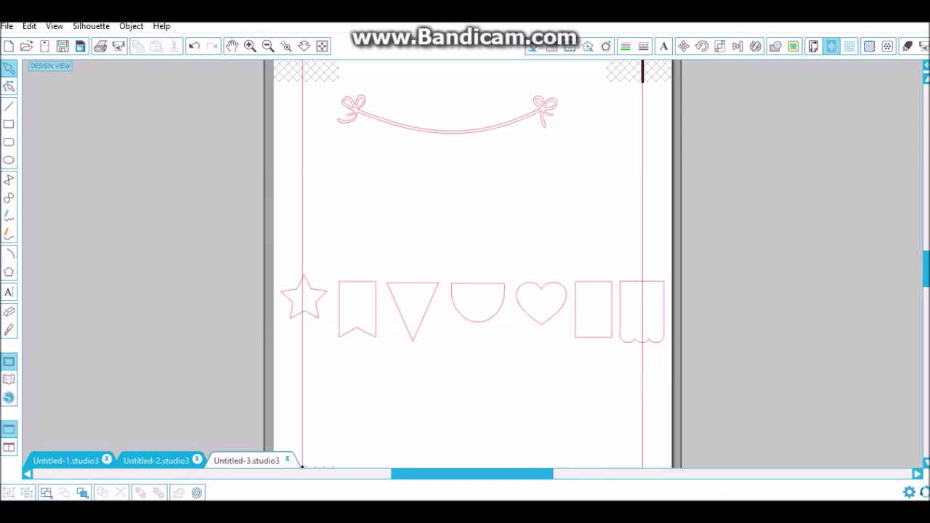
Step: Move the notched flag and the scalloped flag side by side under the bow string
click(357, 308)
drag(356, 309, 385, 194)
drag(641, 311, 438, 197)
Step: Delete the leftover rectangle, heart, triangle, half-circle and star shapes
click(594, 309)
key(Delete)
click(541, 303)
key(Delete)
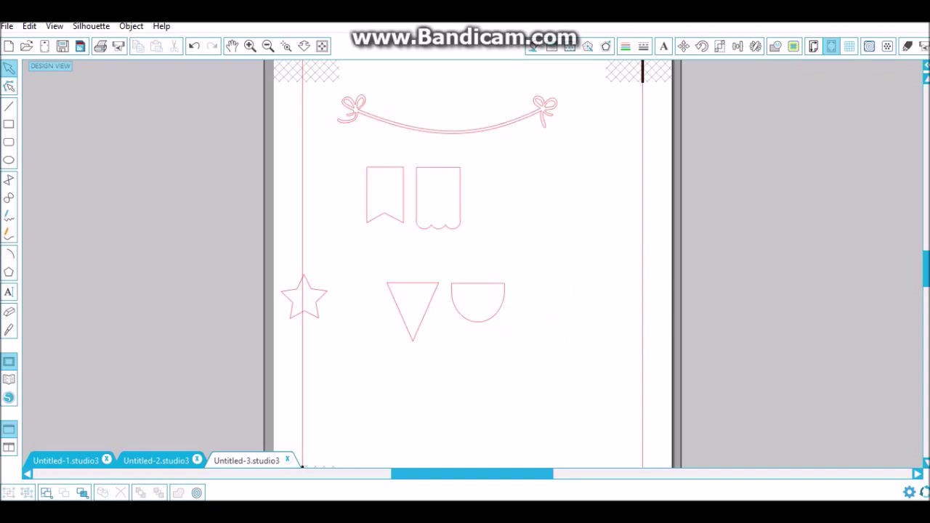
mouse_move(413, 312)
mouse_down()
mouse_move(496, 193)
mouse_move(454, 278)
mouse_move(416, 309)
mouse_up()
click(416, 309)
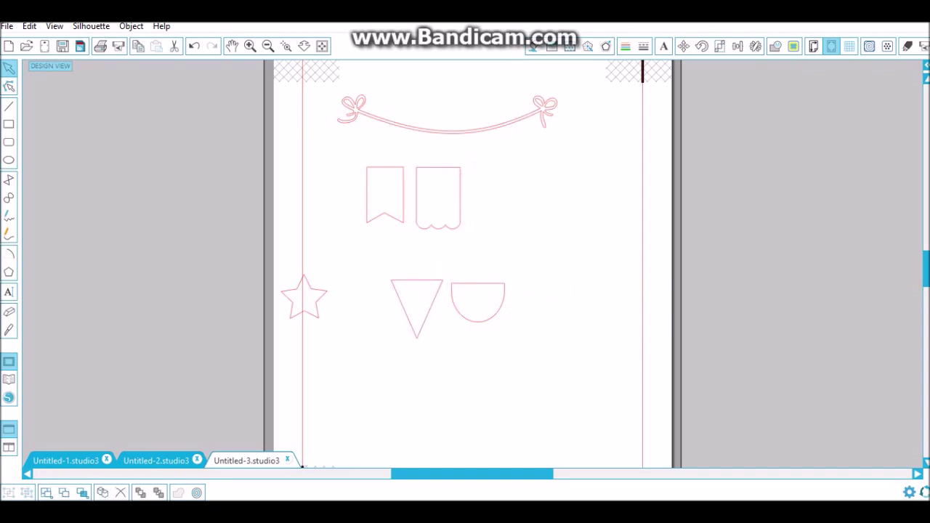
key(Delete)
click(477, 302)
key(Delete)
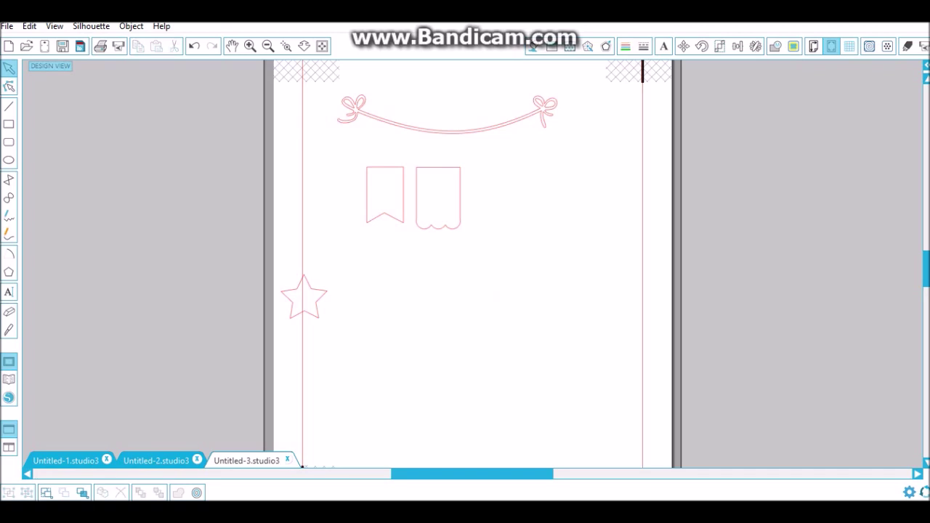
click(304, 297)
key(Delete)
Step: Scale the bow string down proportionally to about 2.8 in wide
scroll(472, 262, up, 2)
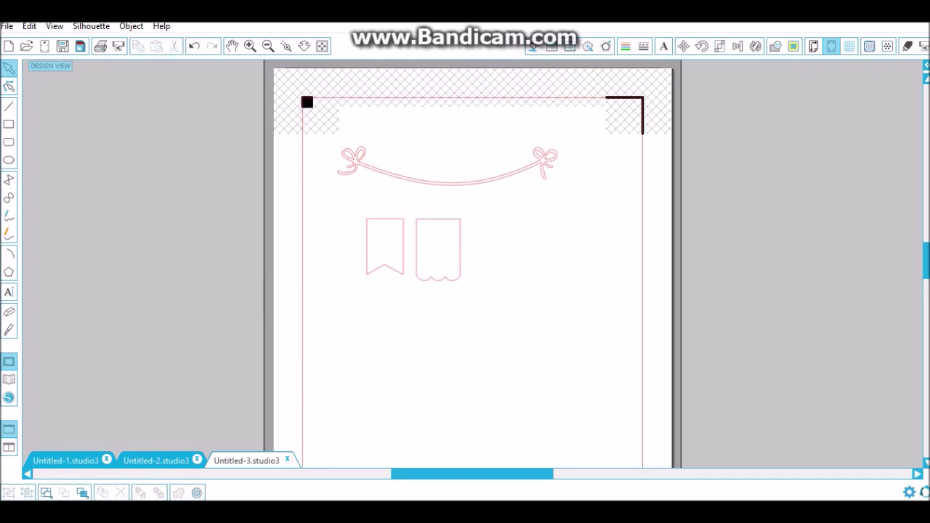
click(249, 45)
click(250, 46)
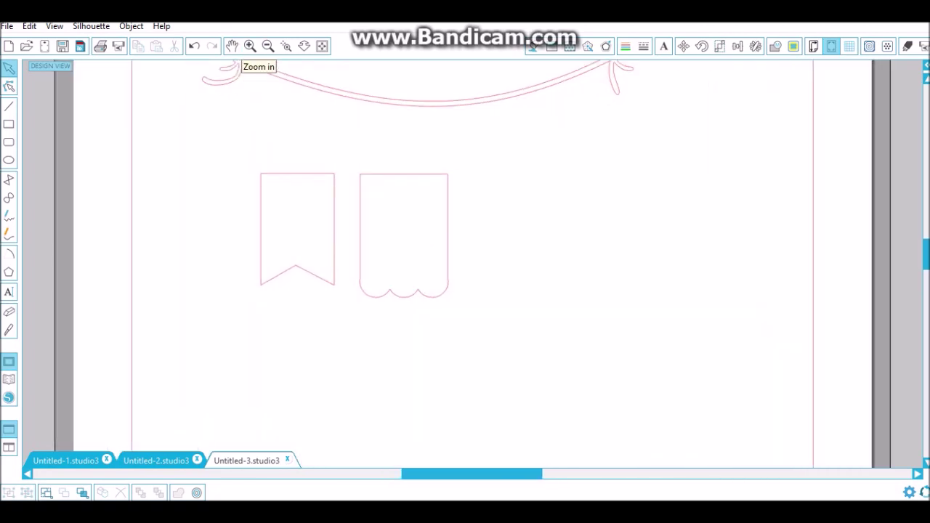
scroll(472, 261, up, 4)
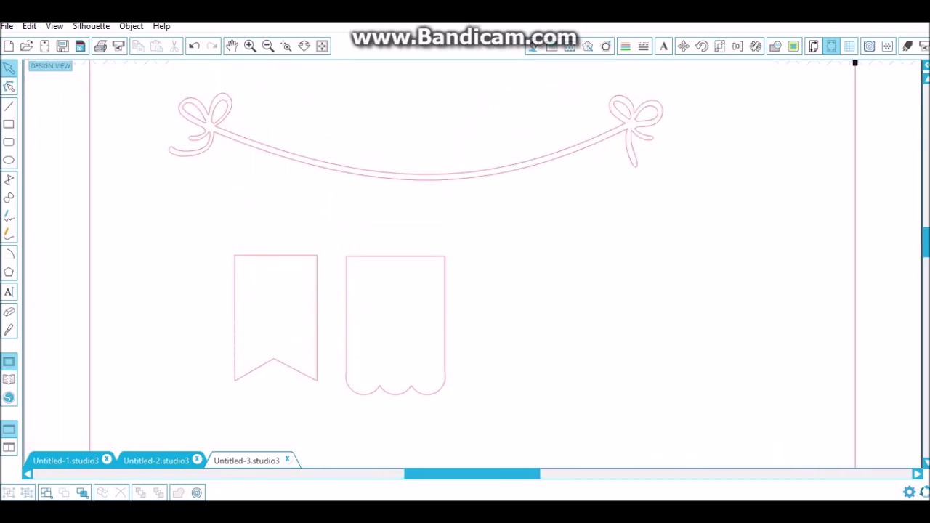
click(415, 177)
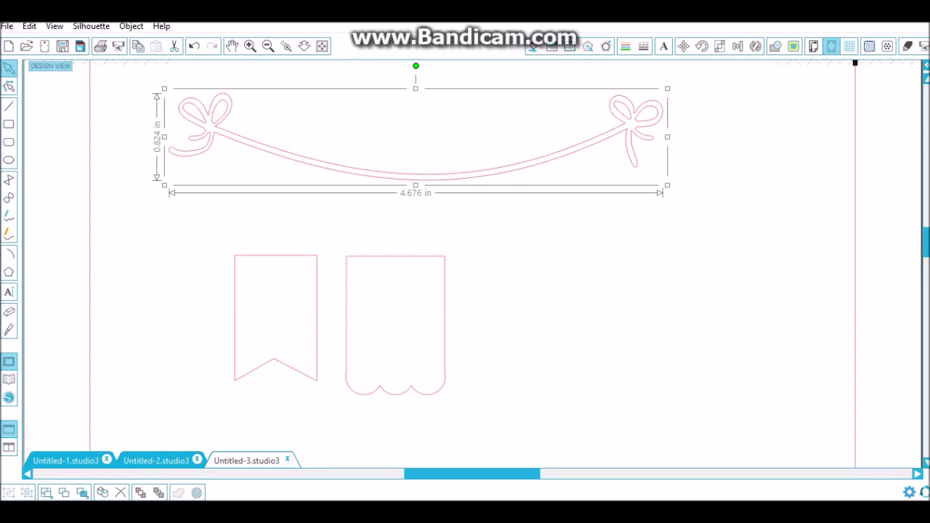
drag(666, 185, 469, 150)
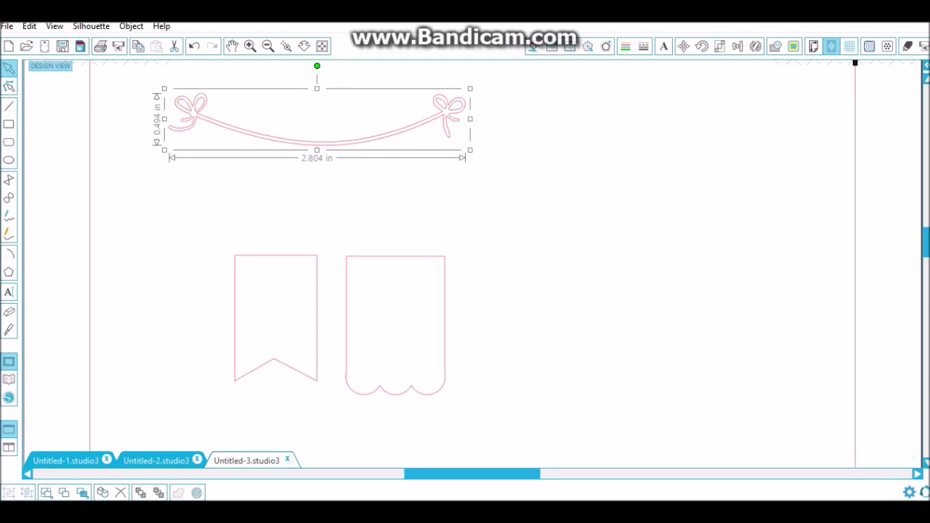
Step: Reposition the bow string above the two flags and fill it with black
click(534, 46)
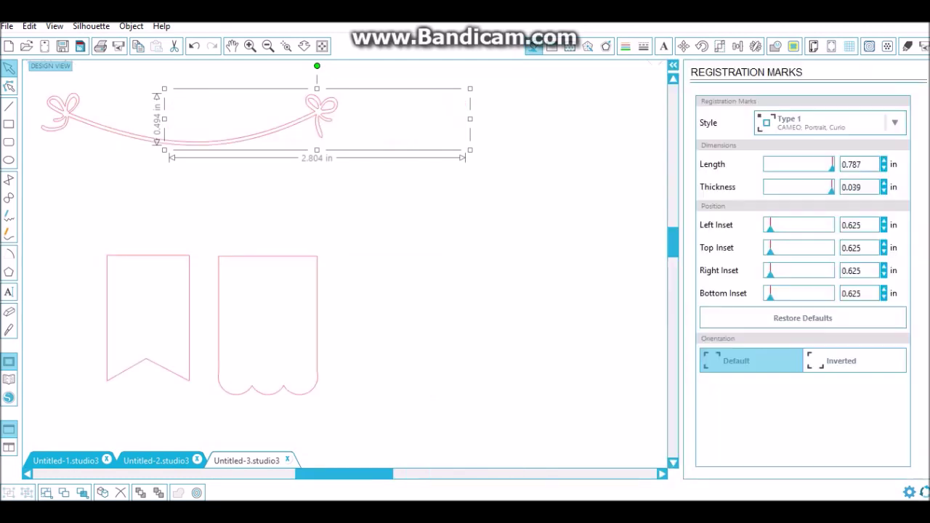
drag(189, 143, 300, 145)
click(797, 140)
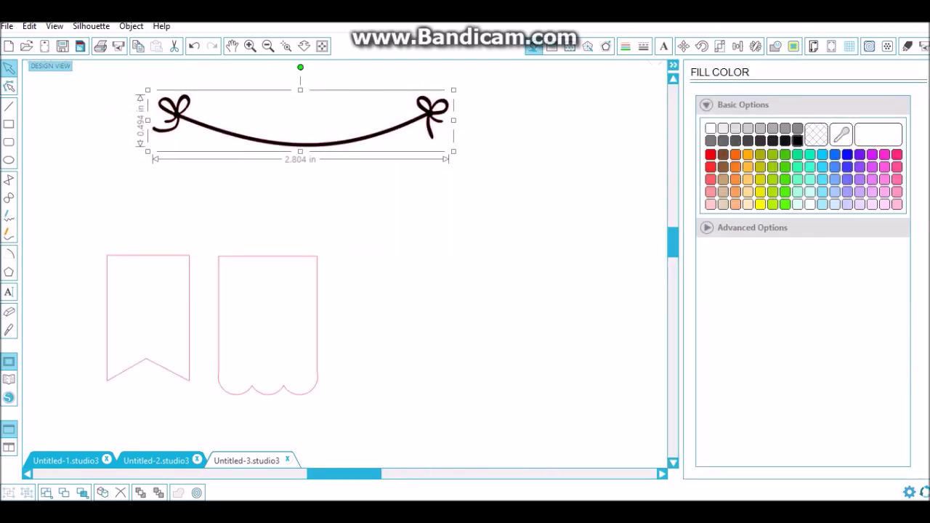
Step: Scale the notched flag down to about 0.26 in wide, tilt it and hang it at the left end of the bow string
drag(148, 317, 199, 237)
drag(267, 325, 403, 242)
drag(200, 237, 224, 218)
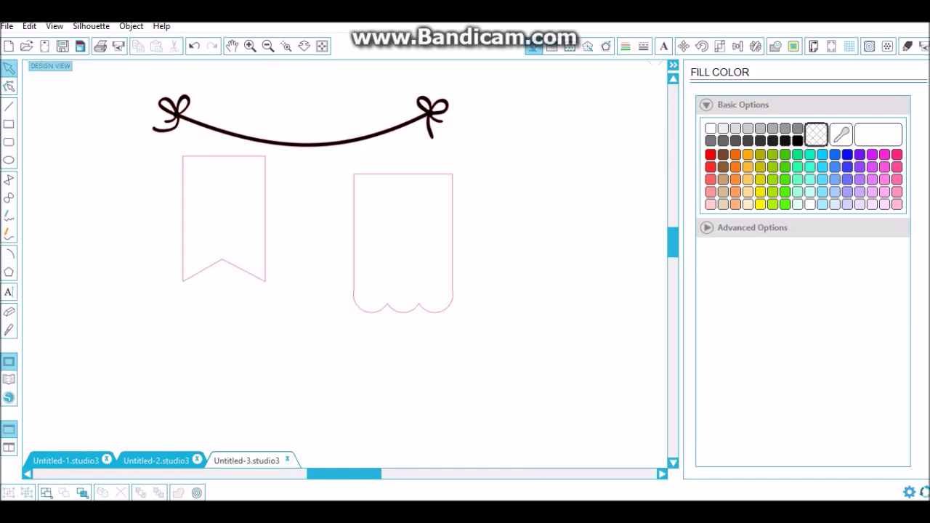
click(224, 213)
drag(270, 286, 214, 202)
drag(196, 129, 210, 131)
drag(195, 176, 198, 147)
key(Down)
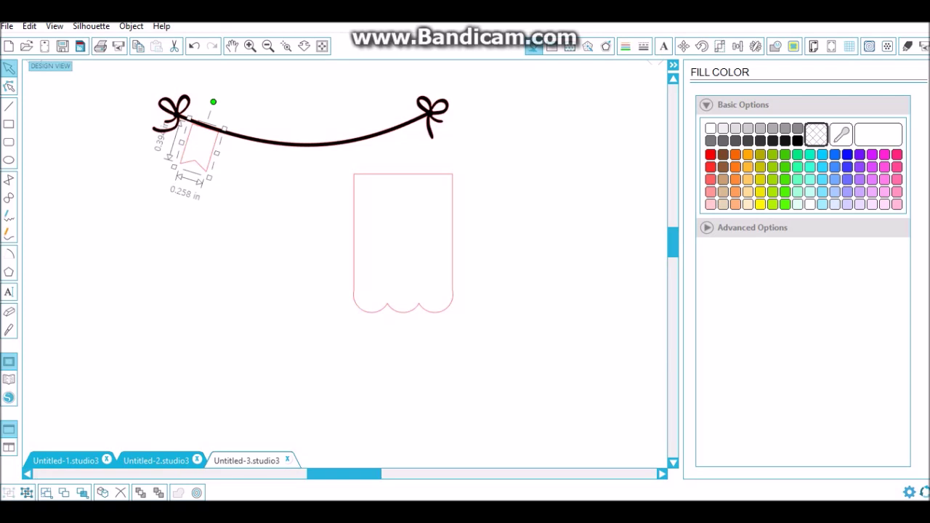
click(276, 218)
Step: Scale the scalloped flag down to about 0.28 in wide, tilt it and hang it beside the notched flag
click(403, 243)
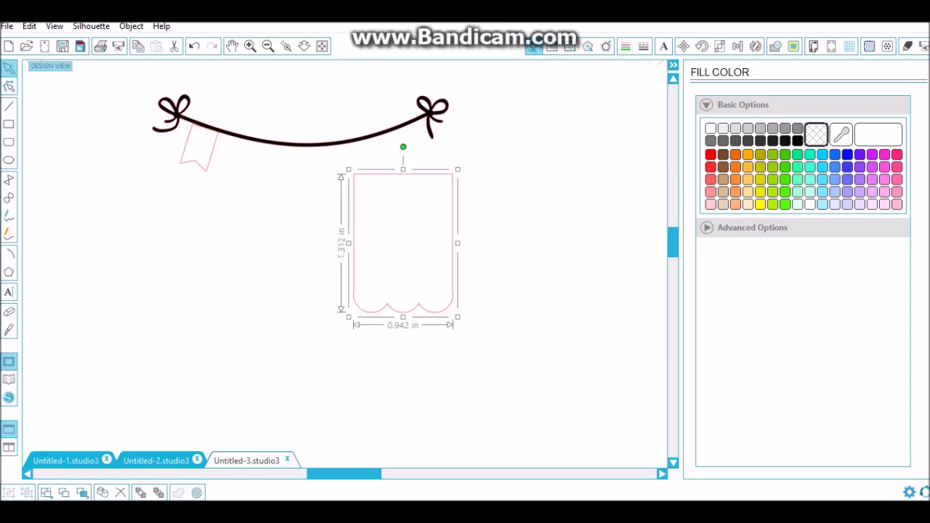
drag(458, 316, 396, 232)
drag(372, 200, 252, 159)
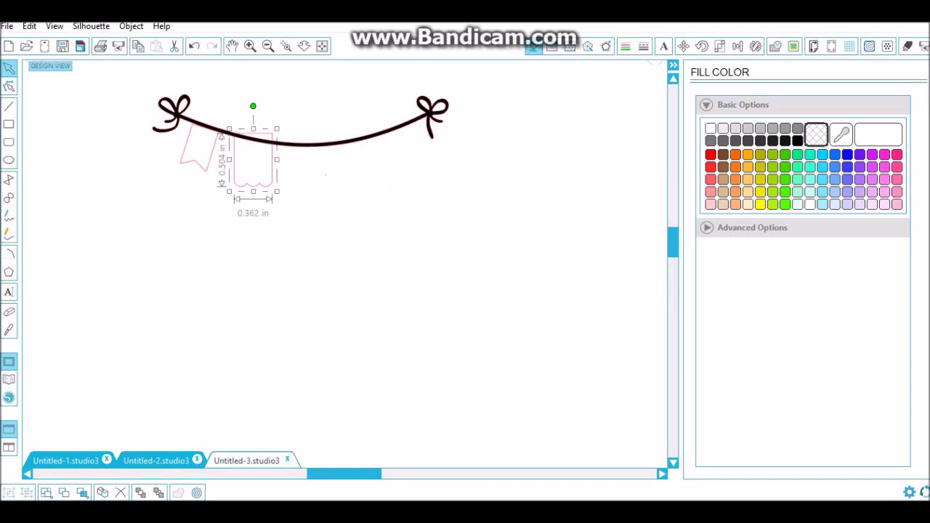
drag(277, 191, 241, 157)
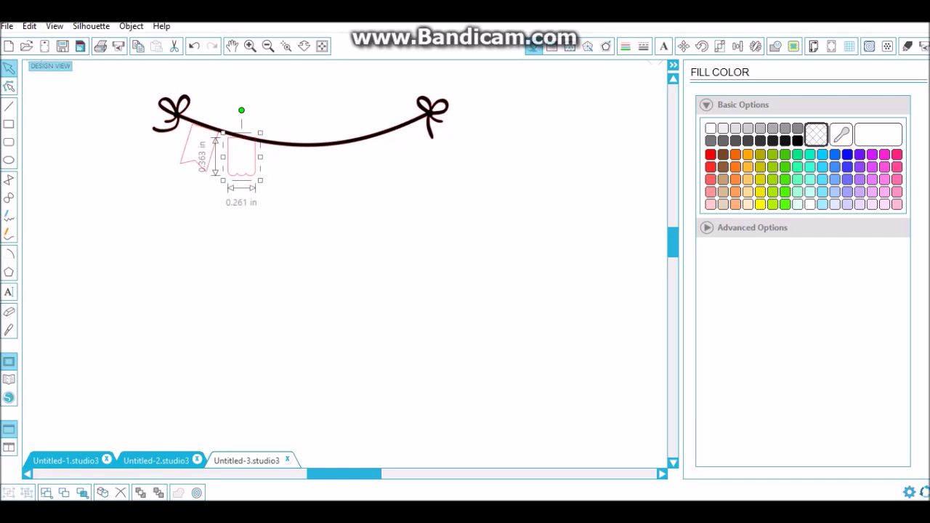
drag(241, 110, 253, 111)
drag(242, 156, 251, 186)
key(Escape)
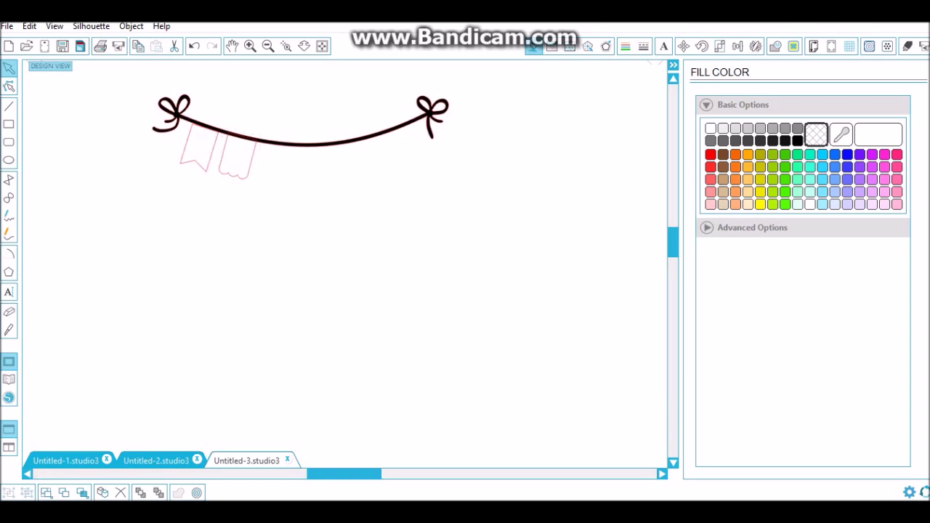
Step: Duplicate the small notched flag twice and move both copies to the empty area below the string
click(197, 165)
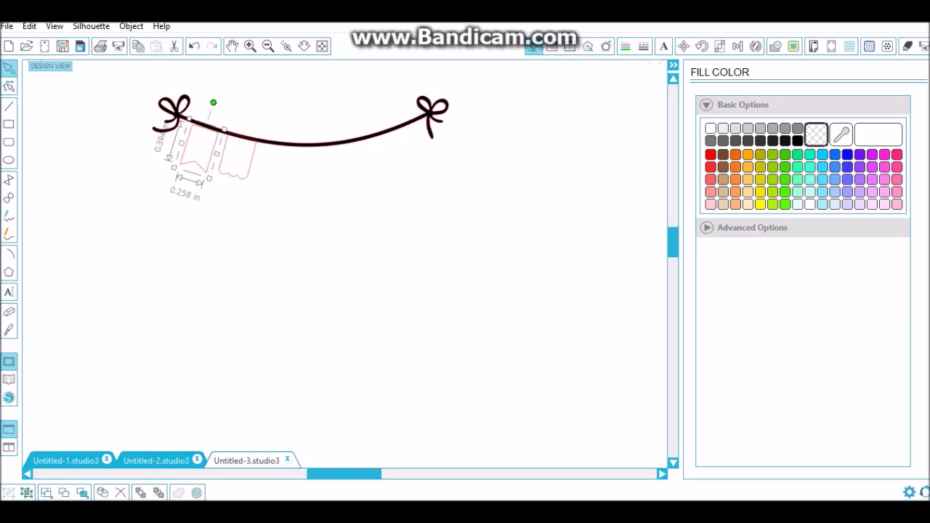
right_click(205, 166)
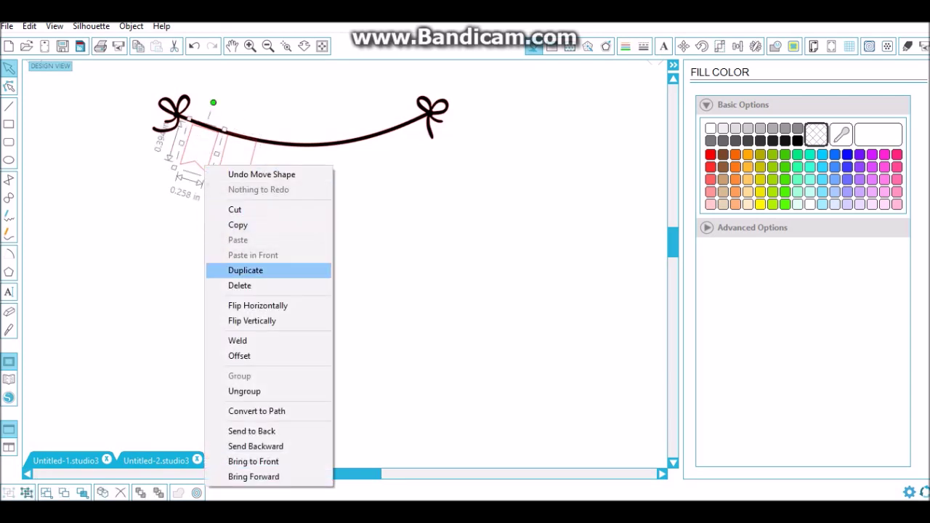
click(247, 270)
right_click(205, 165)
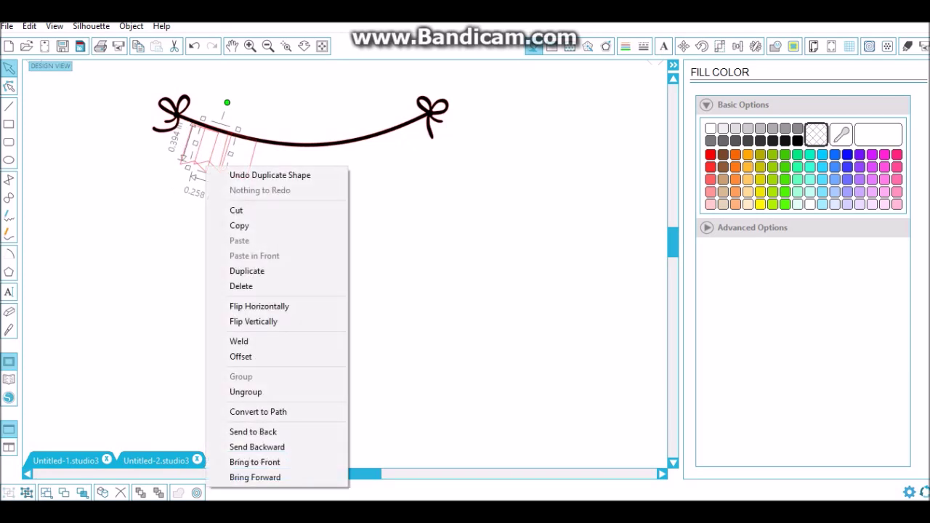
click(248, 270)
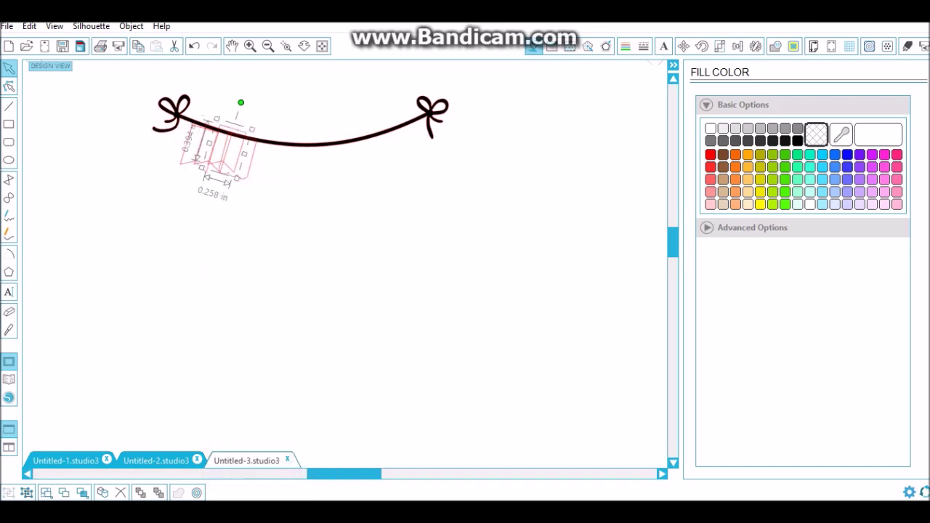
drag(226, 149, 273, 251)
drag(213, 150, 332, 233)
Step: Tilt one notched copy slightly to follow the string and hang it as the third flag
click(274, 252)
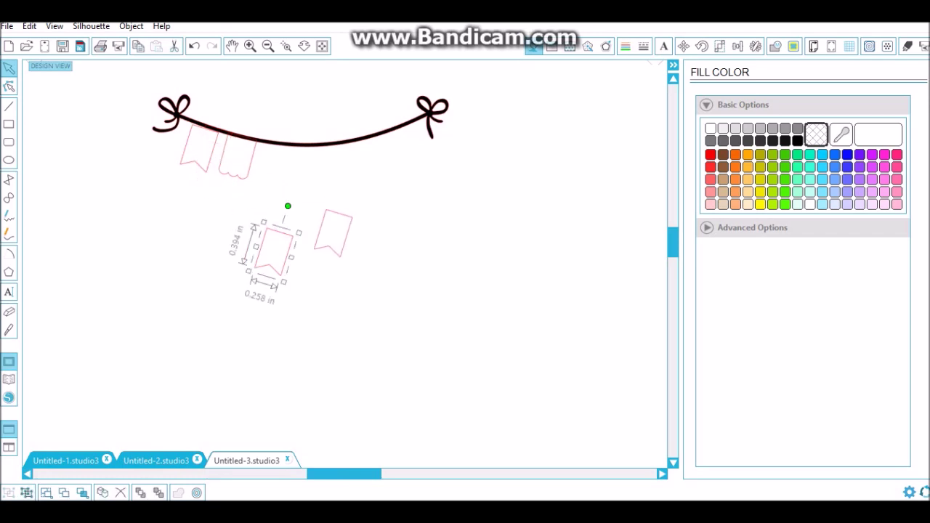
drag(288, 206, 274, 204)
drag(273, 251, 273, 164)
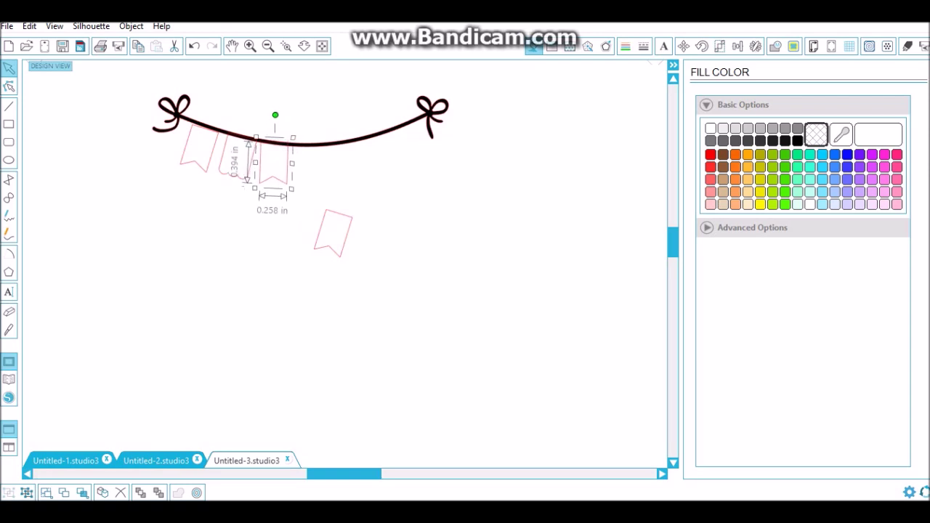
drag(275, 115, 281, 115)
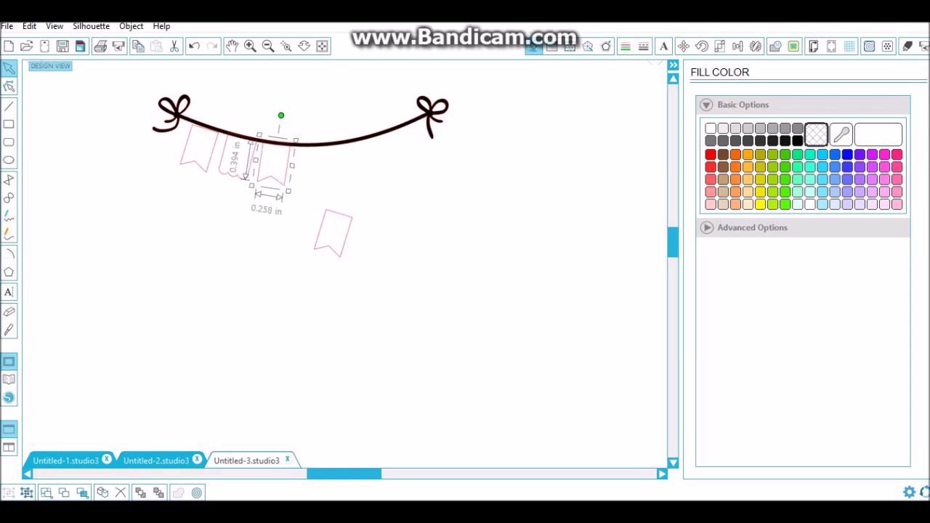
key(Escape)
Step: Duplicate the small scalloped flag, straighten the copy and hang it as the fourth flag at the string's centre
click(228, 173)
right_click(228, 173)
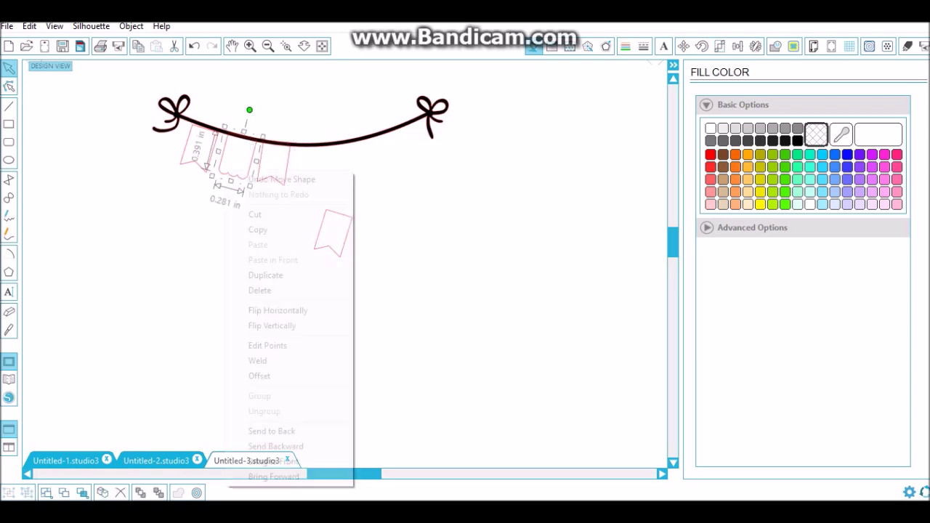
click(265, 275)
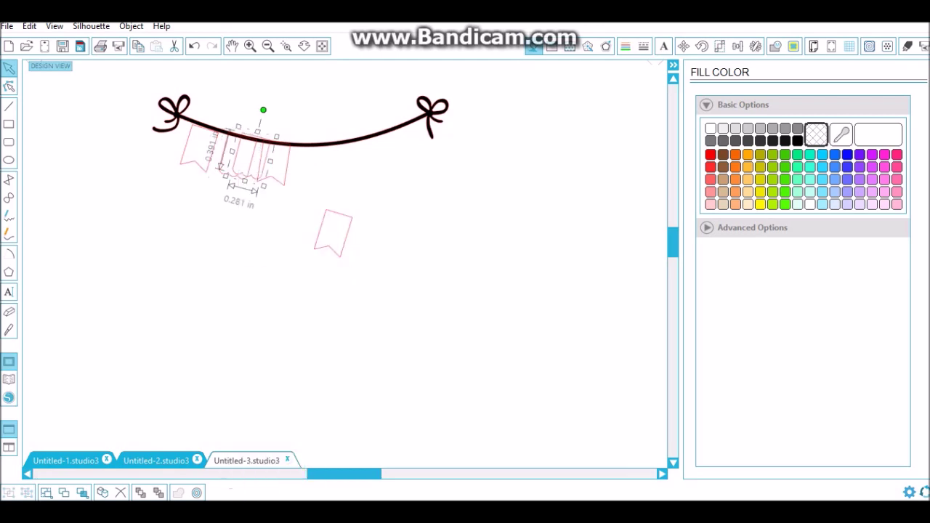
drag(263, 110, 263, 111)
drag(251, 156, 302, 166)
drag(315, 121, 307, 120)
drag(299, 167, 299, 164)
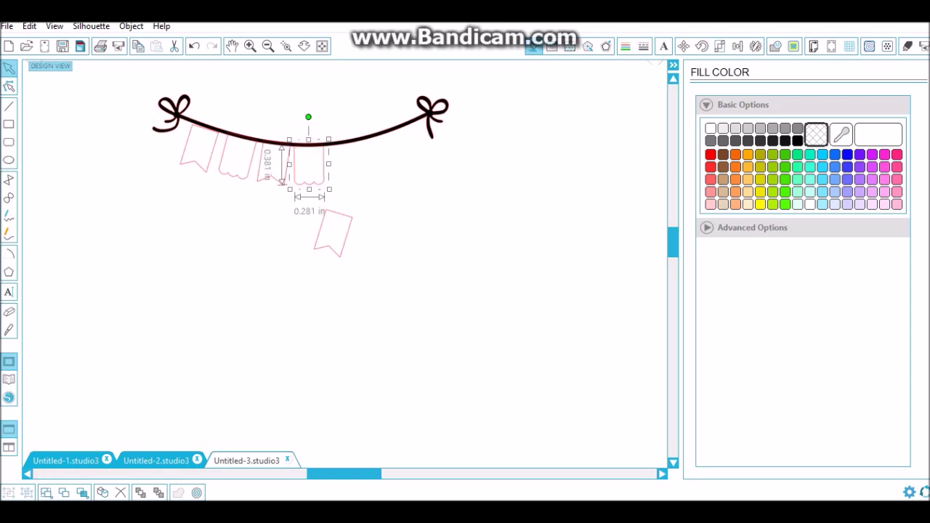
drag(299, 164, 300, 164)
Step: Tilt the remaining notched copy to match the rising curve and hang it as the fifth flag
drag(331, 236, 355, 185)
drag(371, 135, 351, 133)
drag(359, 181, 347, 166)
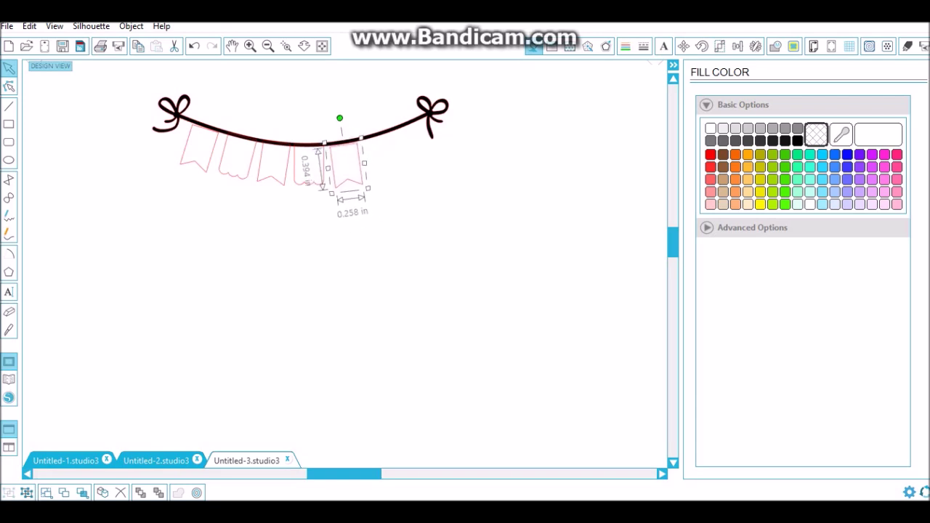
drag(339, 118, 342, 118)
key(Escape)
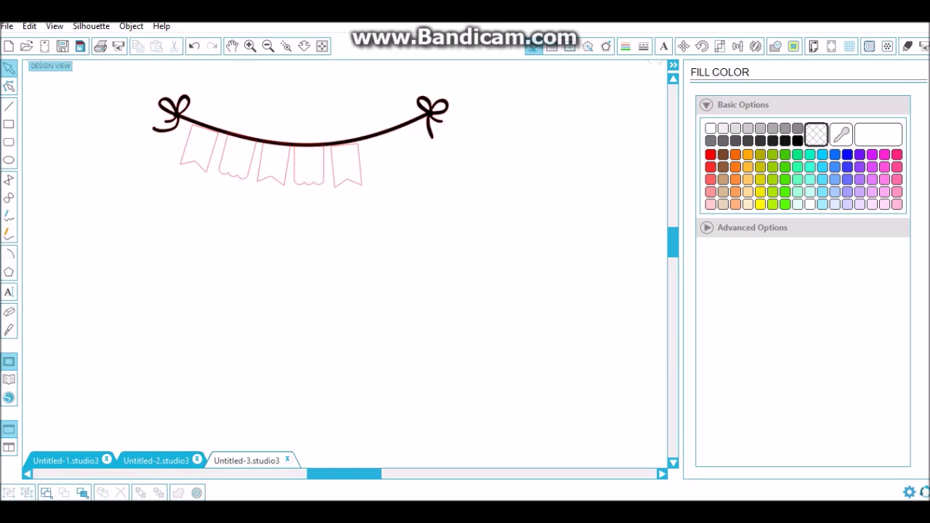
click(341, 142)
key(Escape)
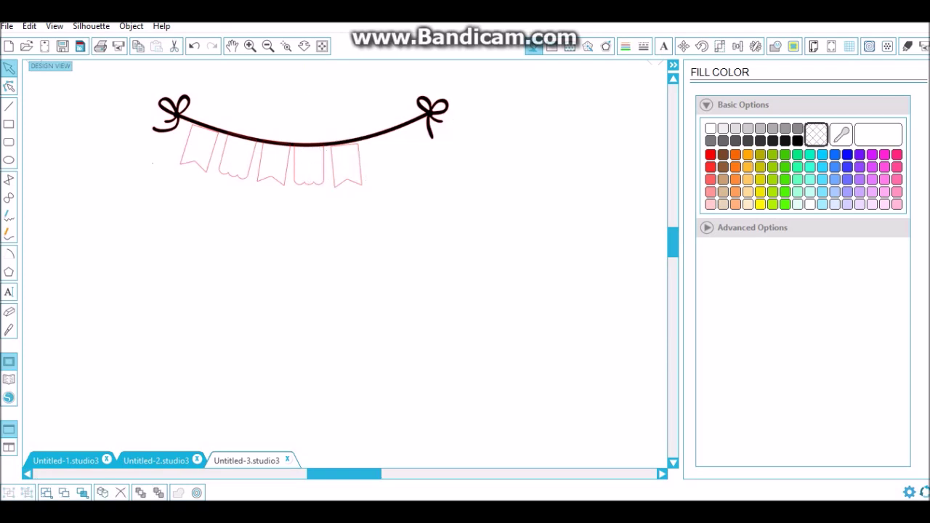
click(345, 166)
drag(342, 117, 339, 117)
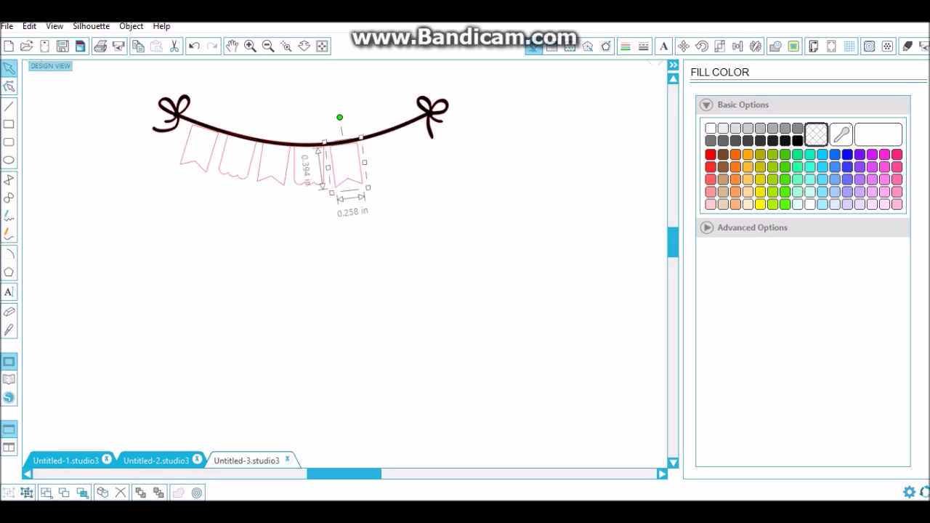
key(Escape)
Step: Duplicate the centre scalloped flag and nudge the bow string into line with the flags' upper edges
right_click(315, 182)
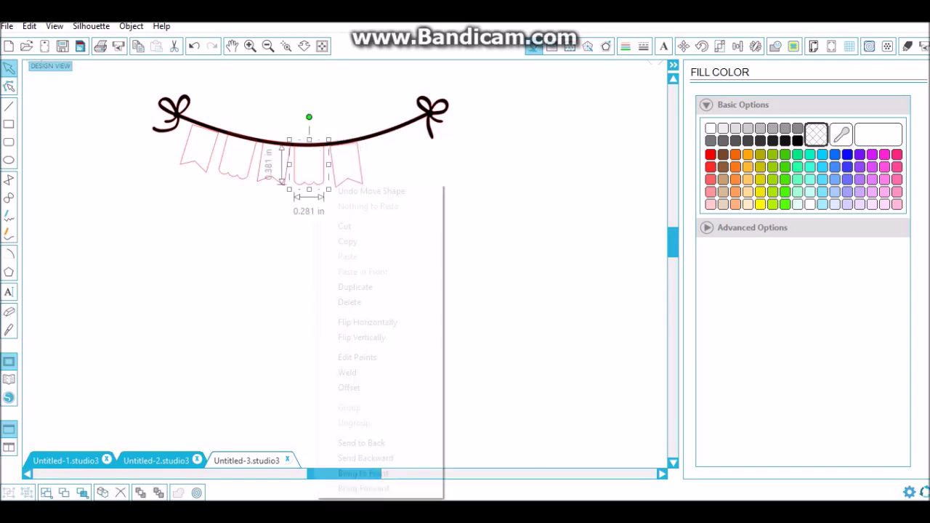
click(355, 287)
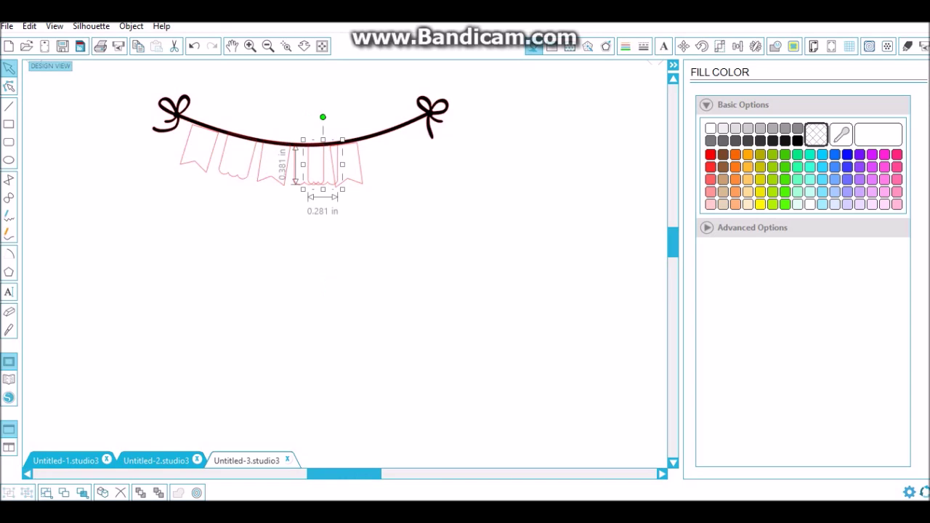
drag(322, 144, 316, 143)
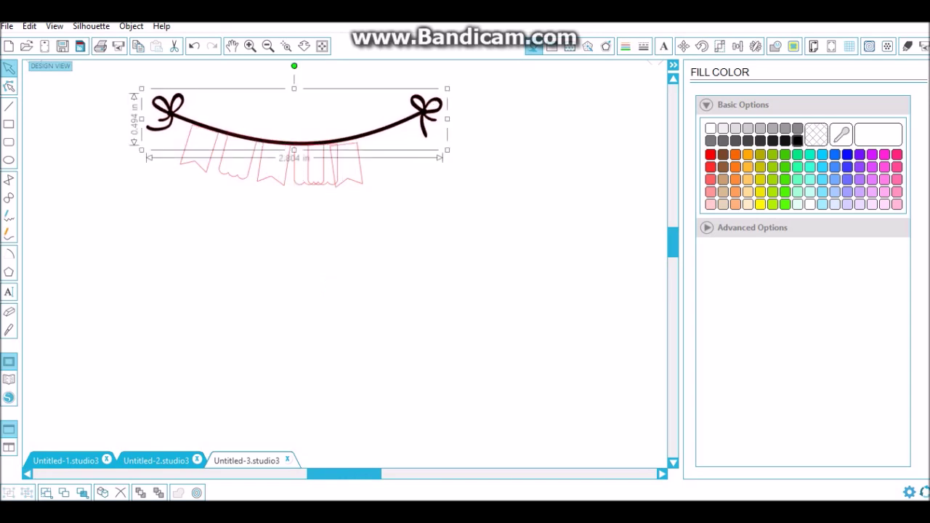
key(Right)
key(Right)
key(Right)
key(Right)
key(Right)
key(Right)
key(Left)
key(Left)
key(Left)
key(Left)
key(Down)
key(Down)
Step: Tilt the new scalloped copy and hang it as the sixth flag, and nudge the fifth flag up against the string
drag(303, 147, 412, 177)
click(322, 165)
double_click(323, 165)
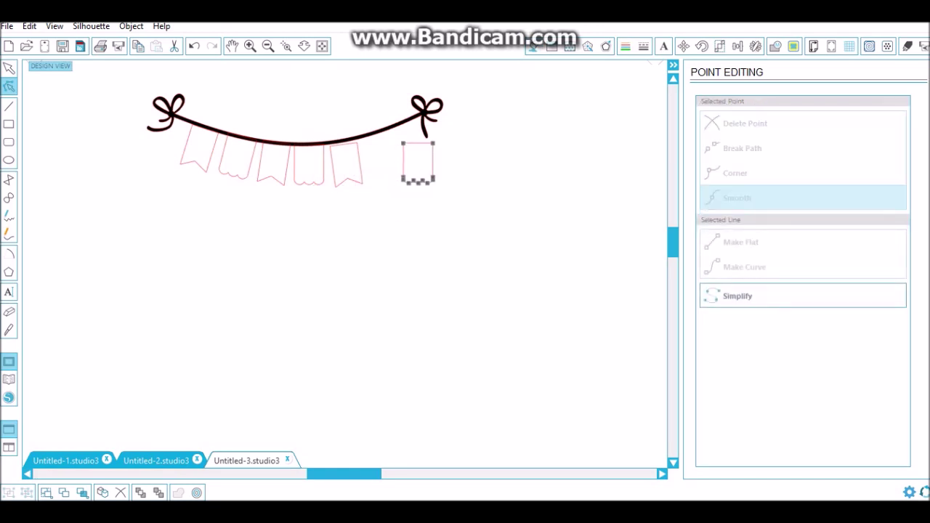
key(Escape)
click(418, 163)
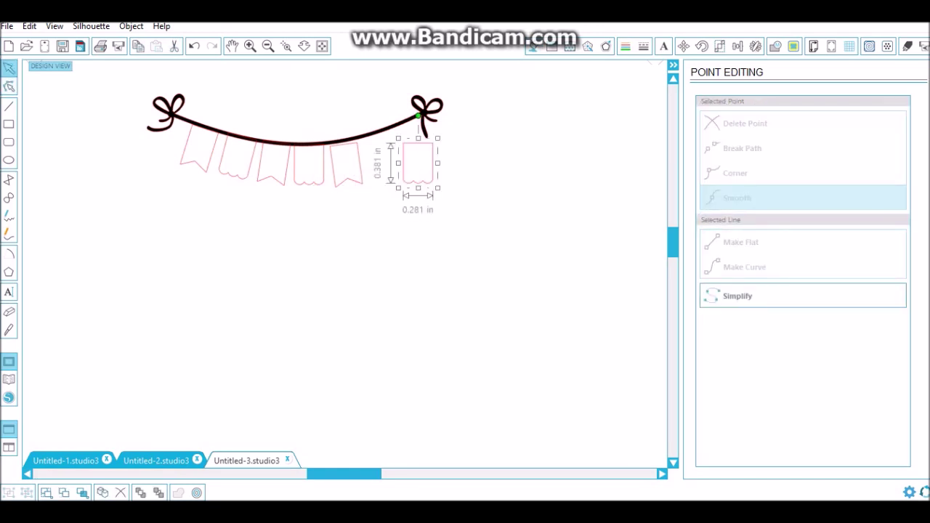
drag(417, 115, 406, 117)
drag(417, 163, 381, 155)
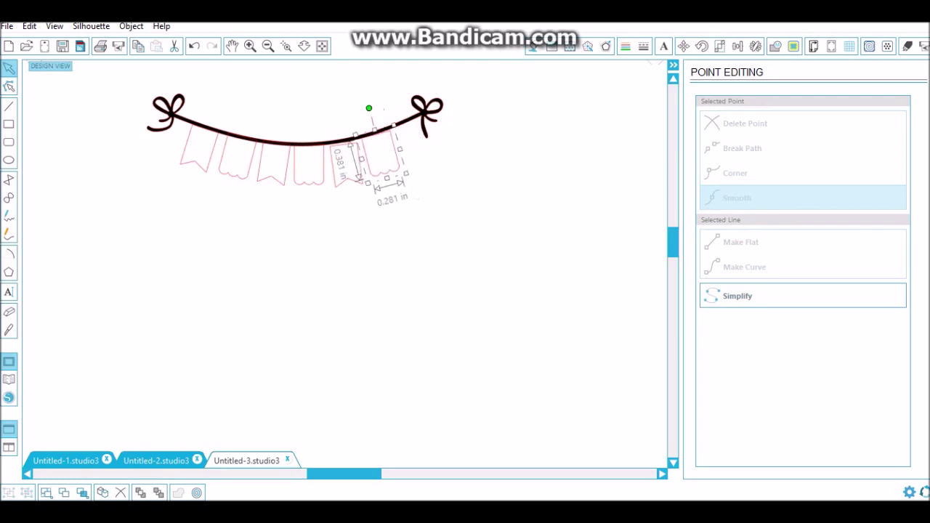
key(Escape)
drag(346, 164, 344, 161)
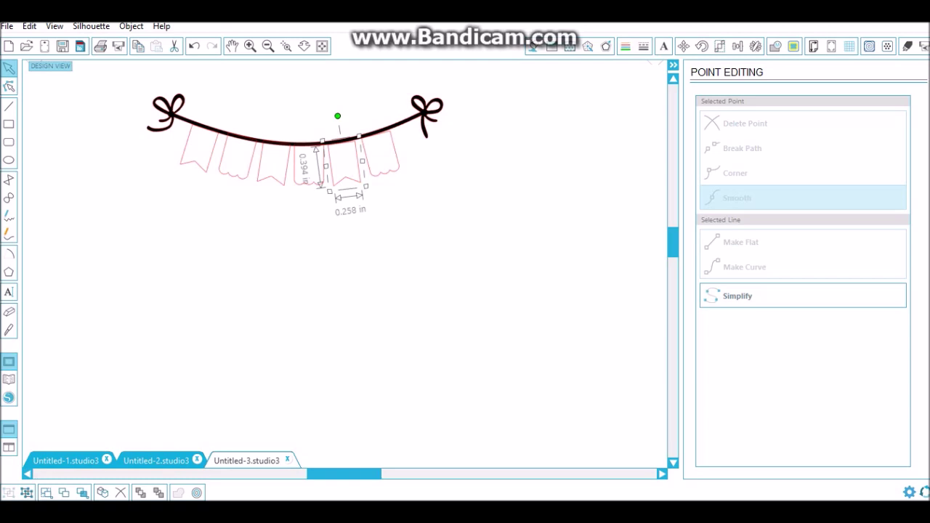
Step: Duplicate the third notched flag, tilt the copy to match the curve and hang it as the seventh flag at the string's right end
drag(338, 187, 282, 186)
right_click(281, 186)
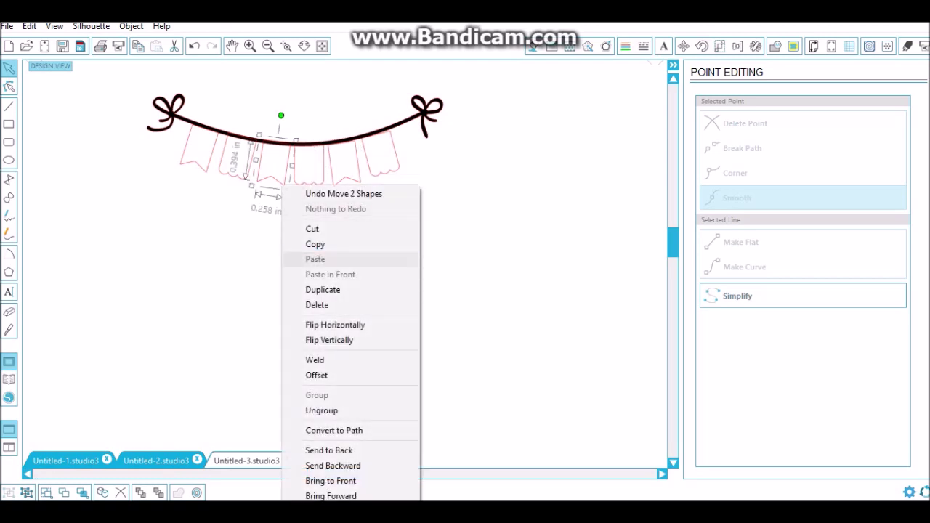
click(323, 289)
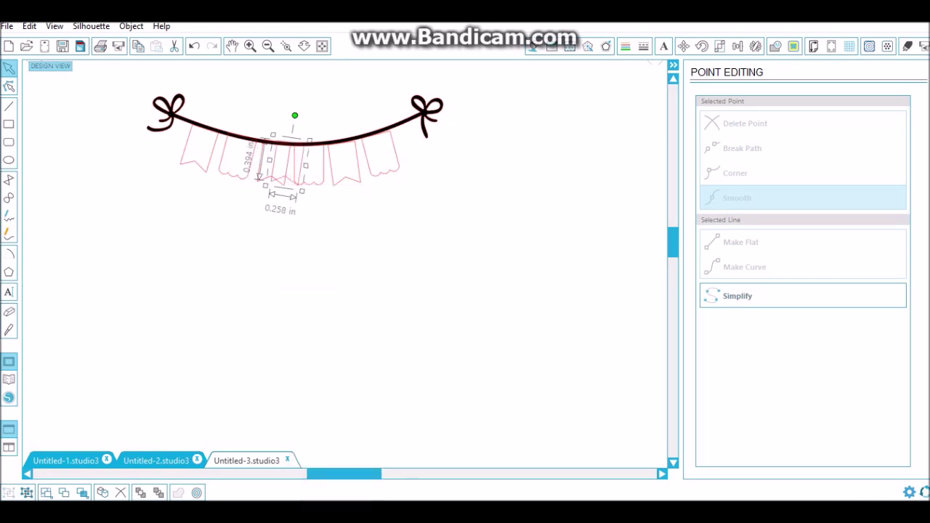
drag(287, 164, 402, 151)
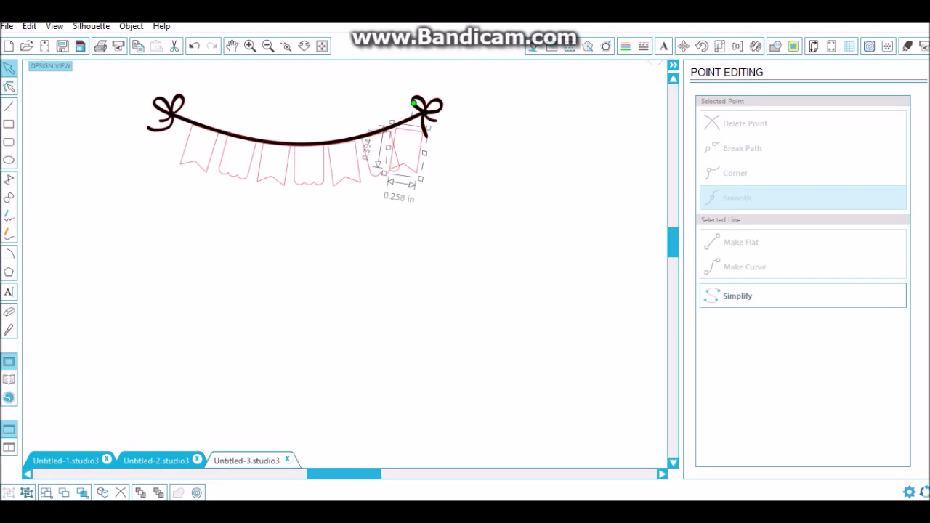
mouse_move(414, 103)
mouse_down()
mouse_move(391, 105)
mouse_move(395, 99)
mouse_up()
drag(381, 154, 410, 142)
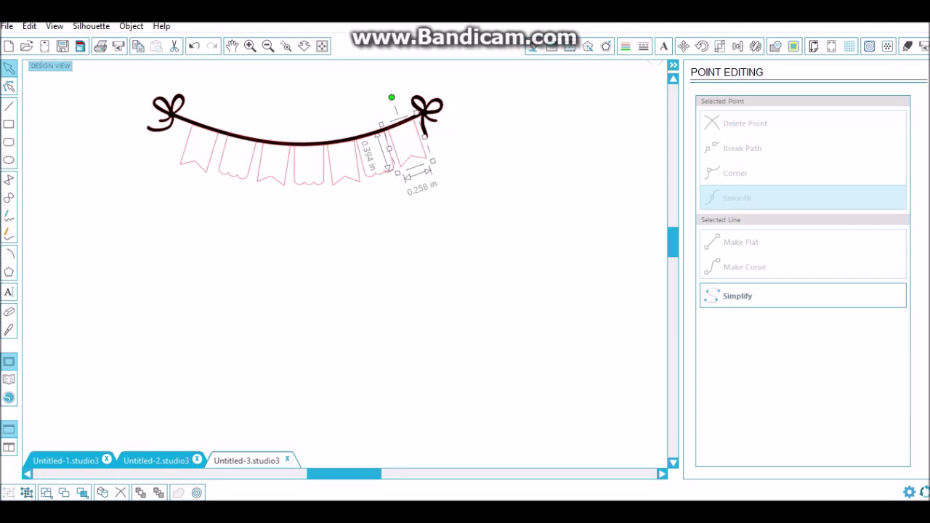
key(Escape)
Step: Fine-tune the first notched flag's position on the string and select the last notched flag
drag(195, 149, 195, 148)
key(Escape)
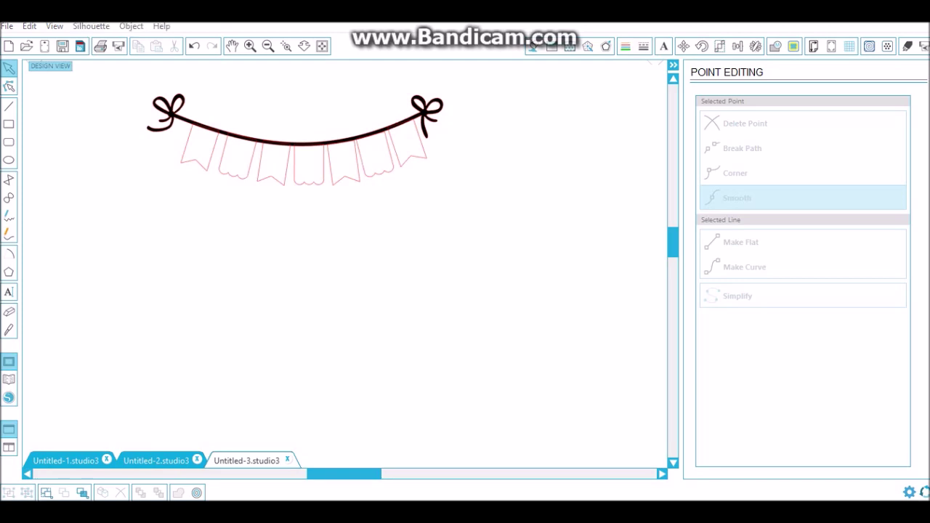
click(408, 145)
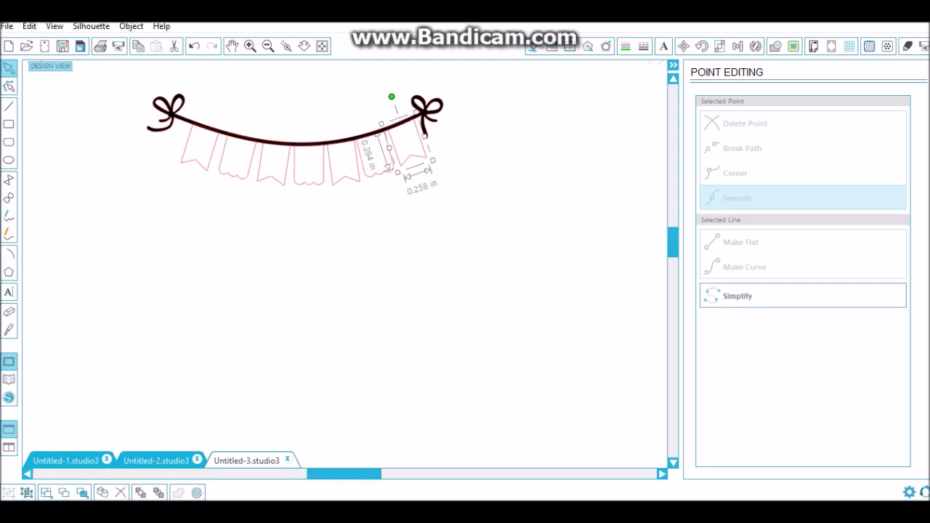
Step: Fill the last notched flag with magenta and the sixth, scalloped flag with salmon pink
click(534, 46)
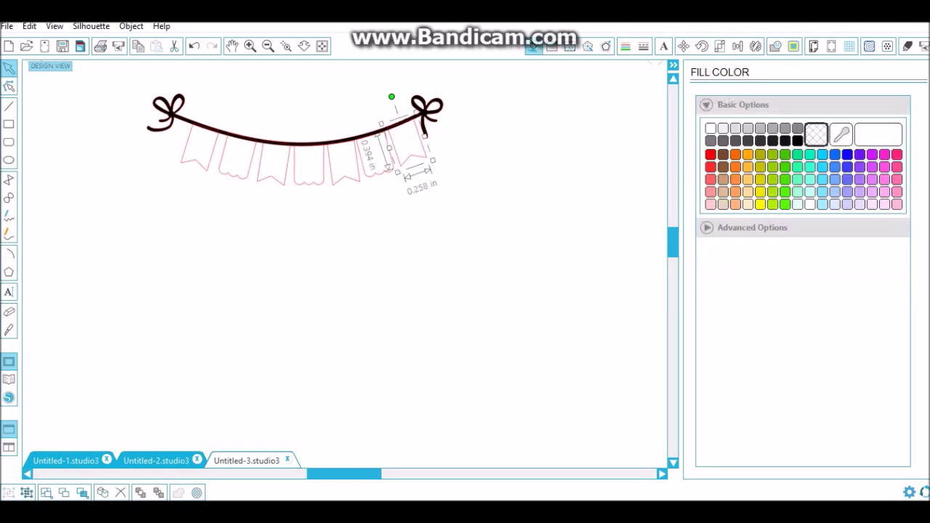
click(884, 154)
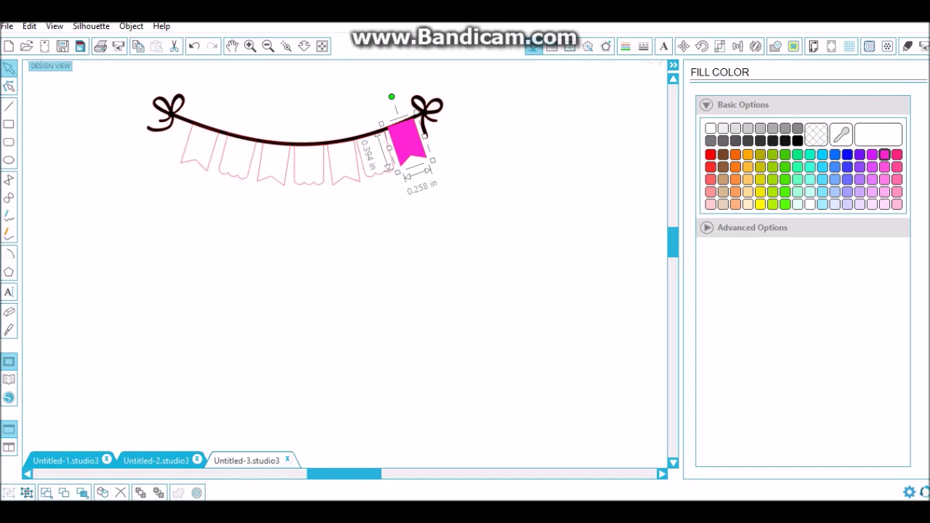
click(376, 156)
click(710, 192)
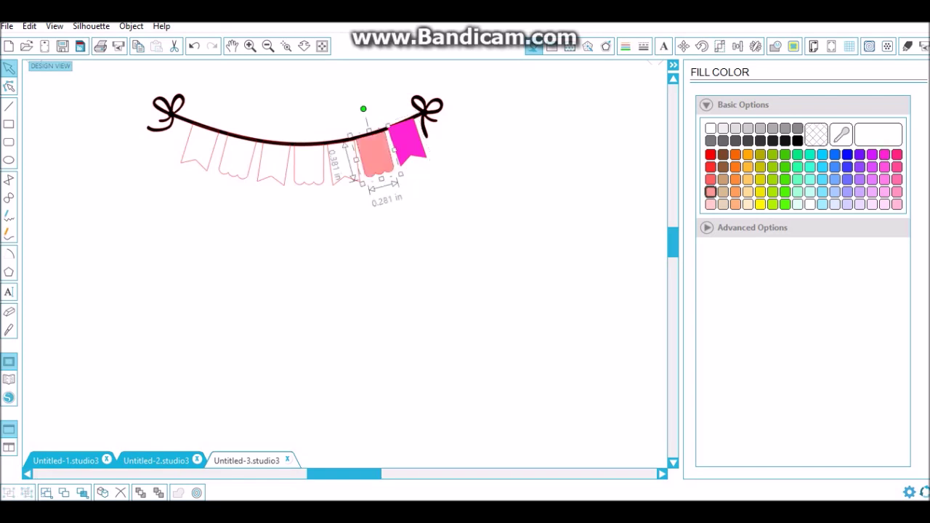
key(Escape)
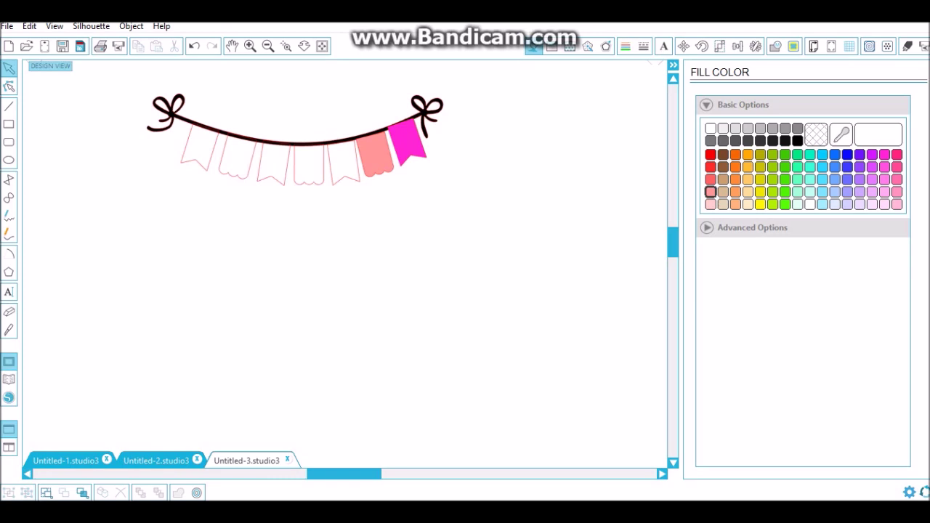
Step: Open a File Explorer window and place it beside the banner, clear of the flags
key(super+e)
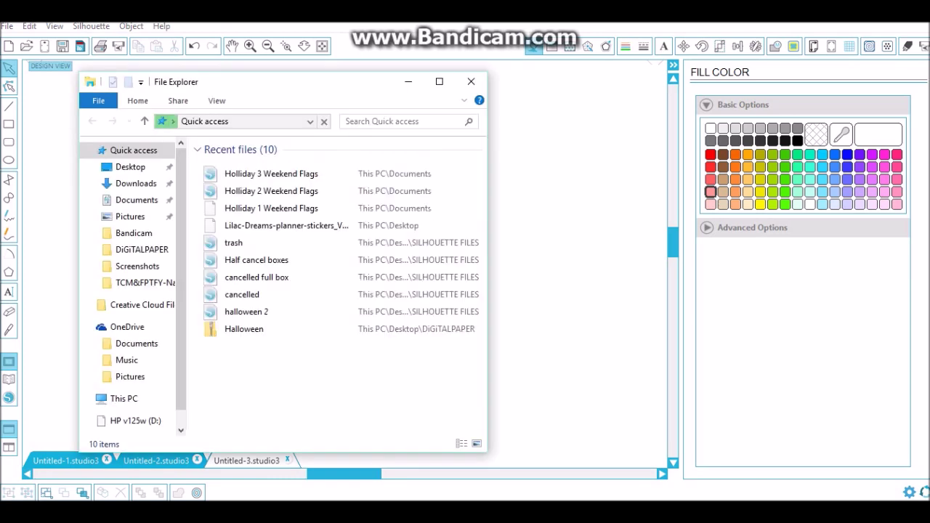
drag(290, 81, 711, 63)
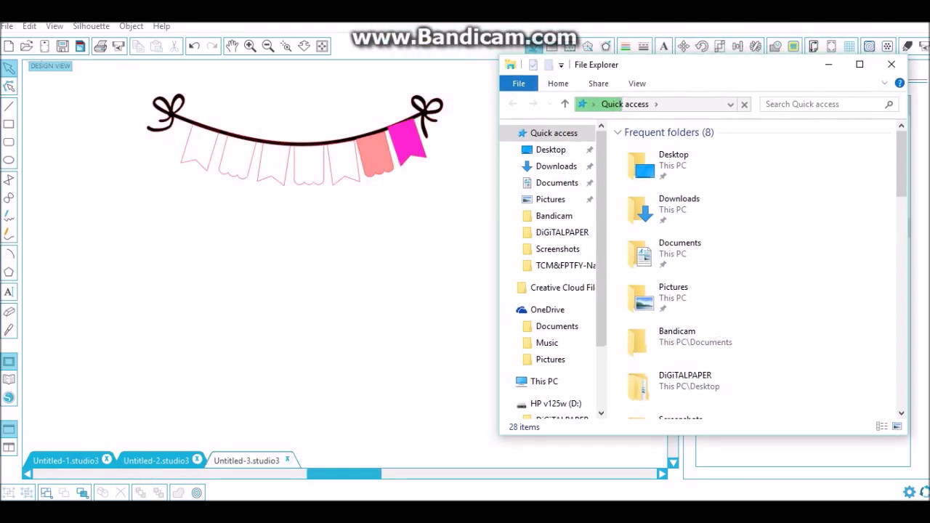
key(alt+Tab)
Step: Bring the black bow string to the front so it lies over the flags' upper edges
click(425, 113)
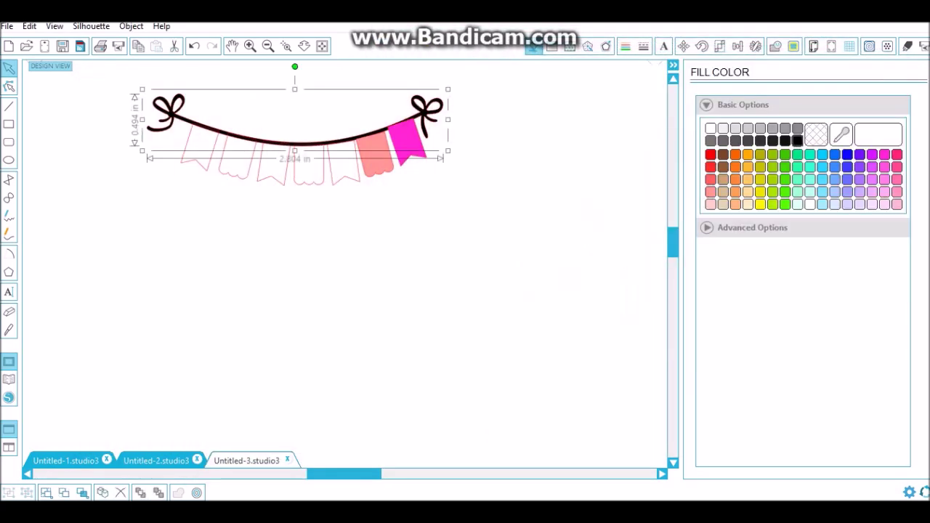
right_click(425, 113)
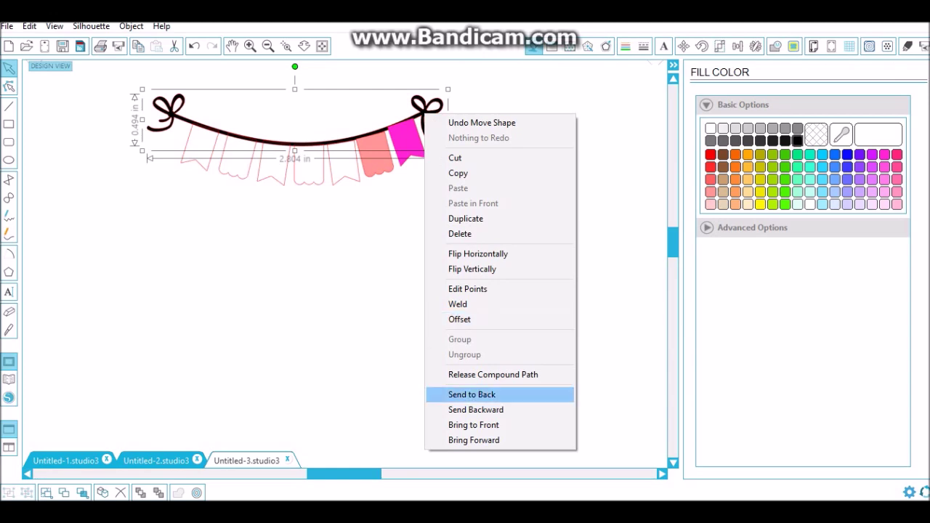
click(473, 425)
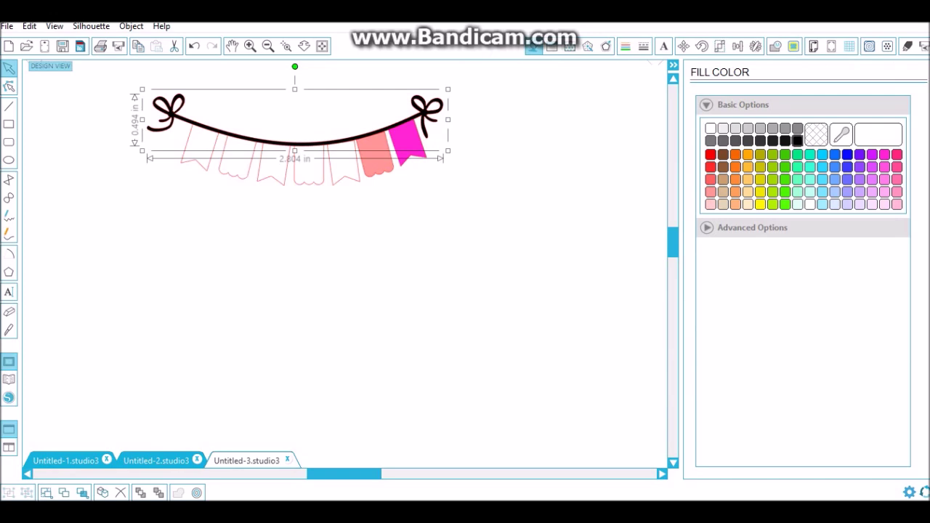
Step: In File Explorer, browse from the DiGiTALPAPER folder through Halloween and PS655 to the PAPERS folder
key(super+e)
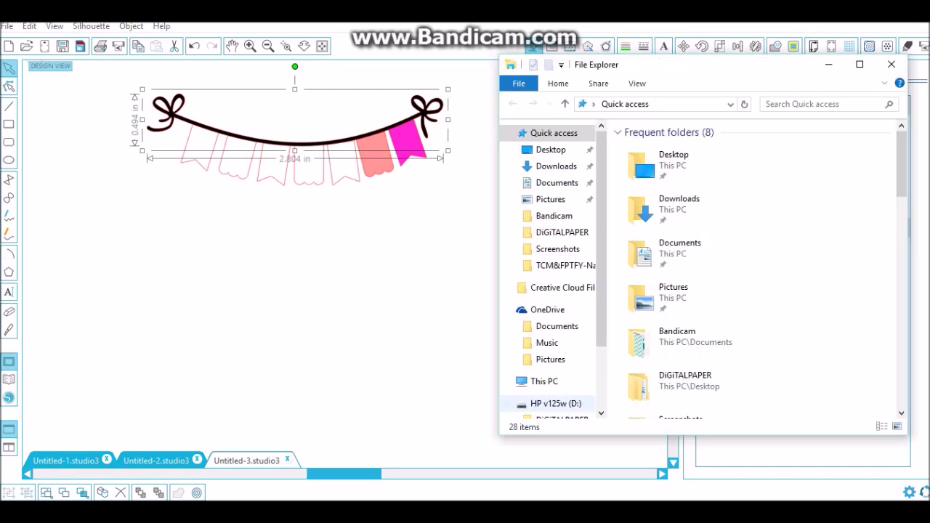
click(562, 232)
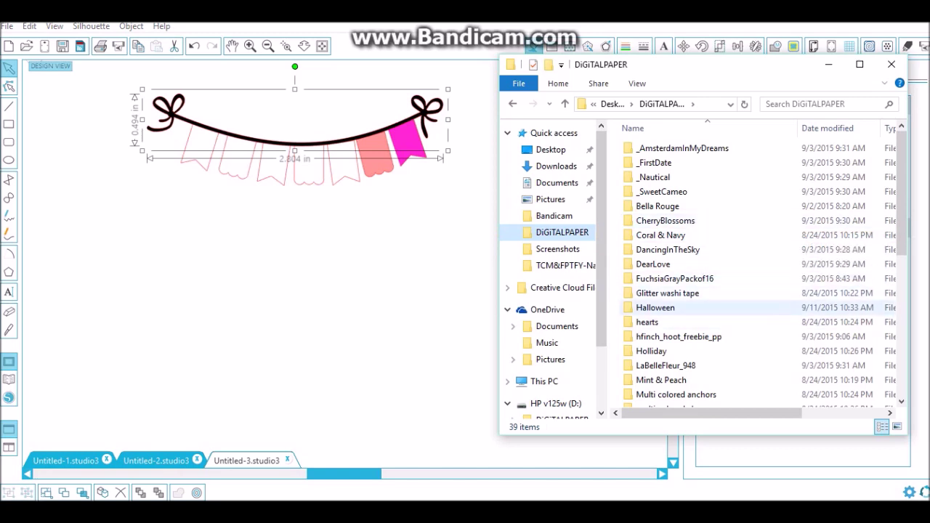
double_click(656, 307)
double_click(823, 149)
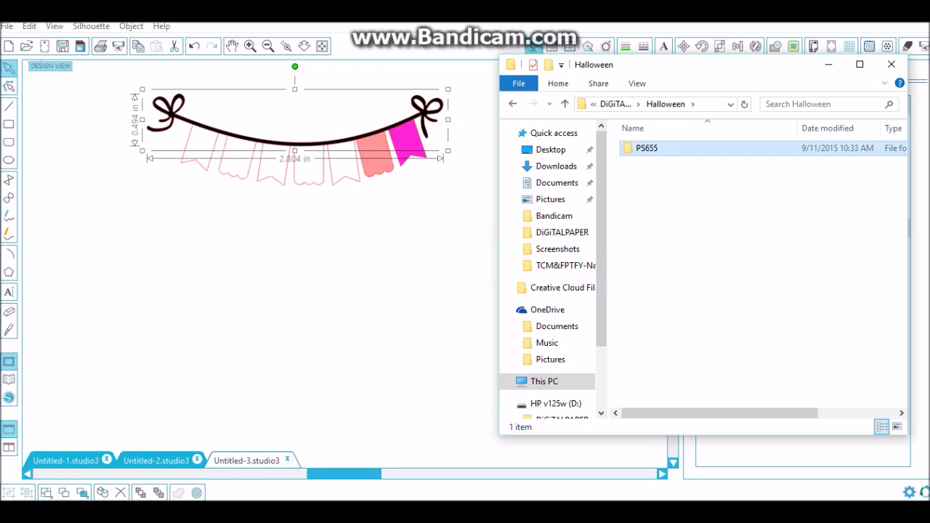
double_click(655, 164)
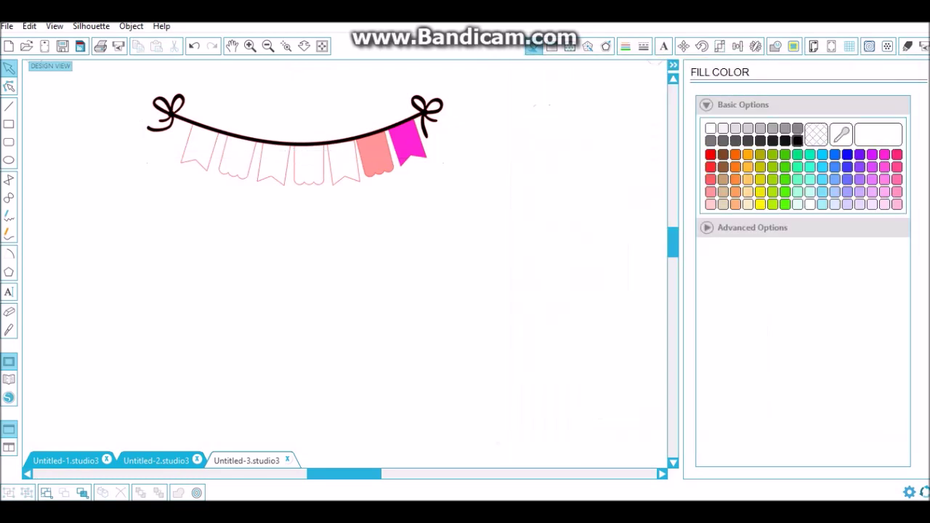
Step: Fill the first notched flag with the orange chevron paper HALLOWEEN-PAPERS-08
click(197, 148)
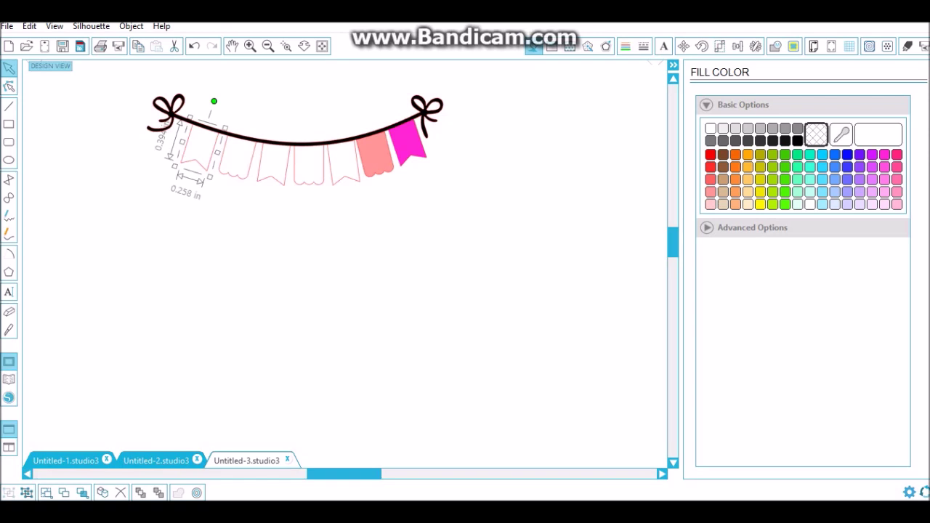
key(alt+Tab)
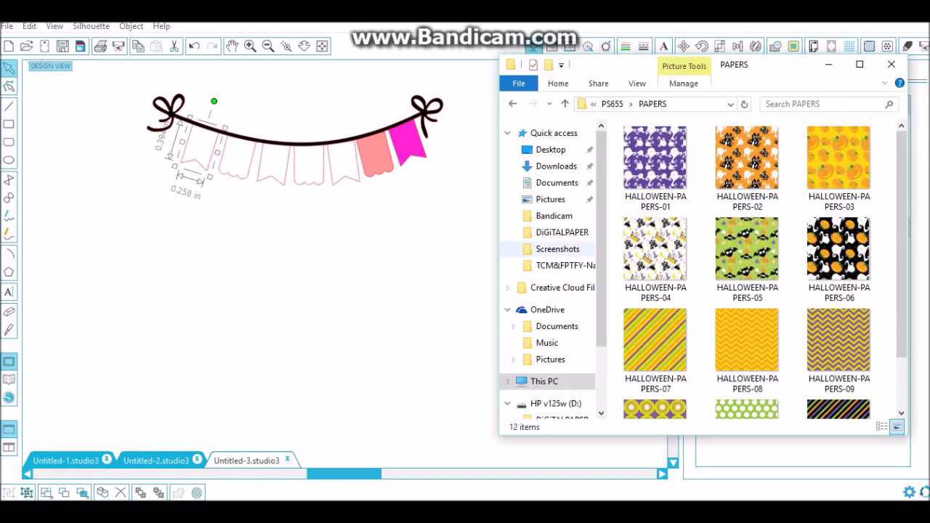
drag(747, 342, 290, 205)
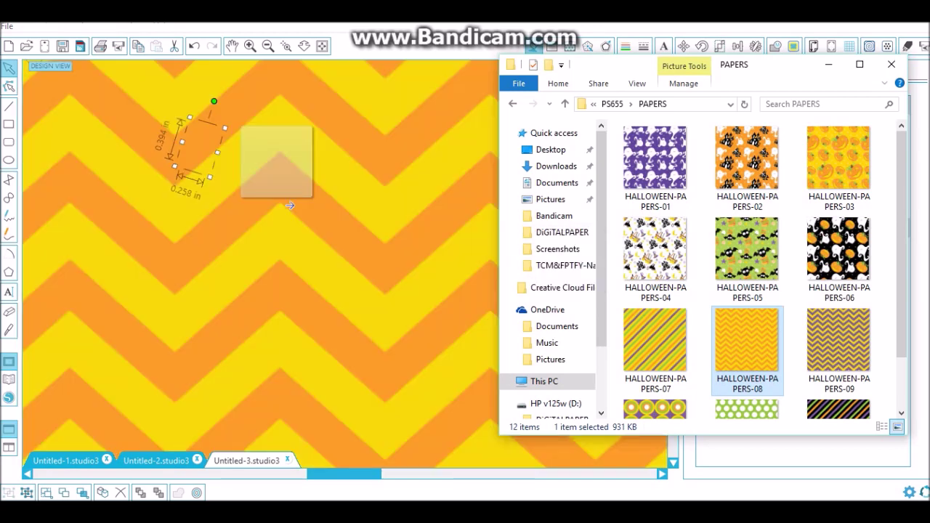
drag(289, 206, 234, 256)
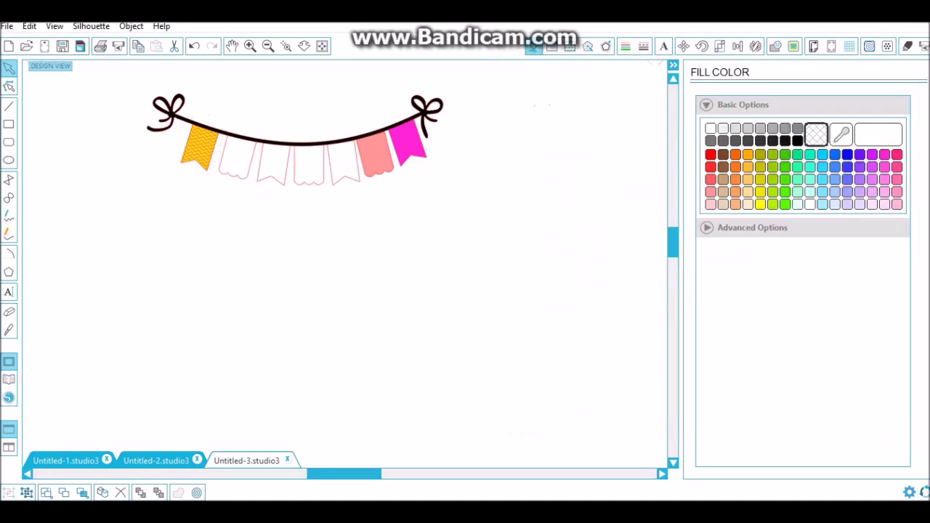
Step: Fill the third, fifth and seventh notched flags with the same HALLOWEEN-PAPERS-08 chevron paper
click(274, 165)
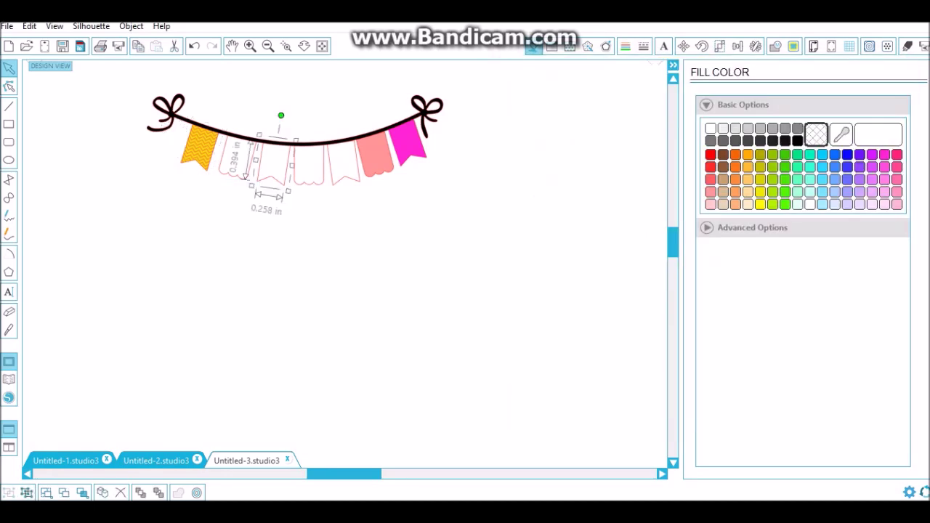
key(alt+Tab)
drag(747, 340, 280, 178)
click(343, 163)
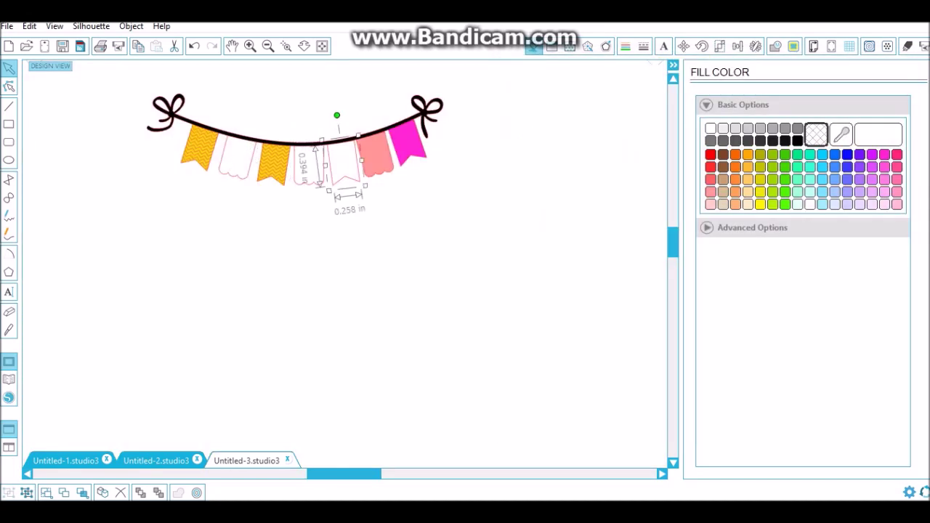
key(alt+Tab)
drag(625, 234, 337, 113)
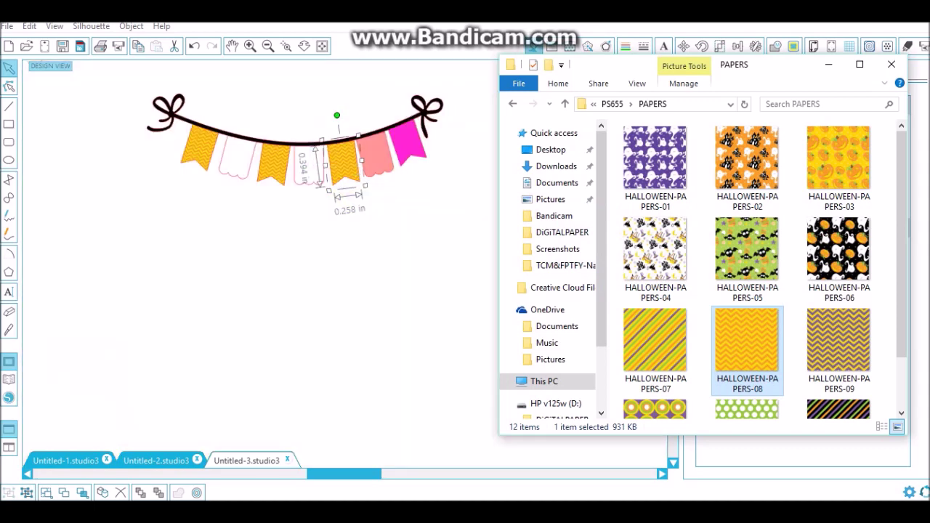
click(409, 145)
key(alt+Tab)
drag(747, 339, 432, 161)
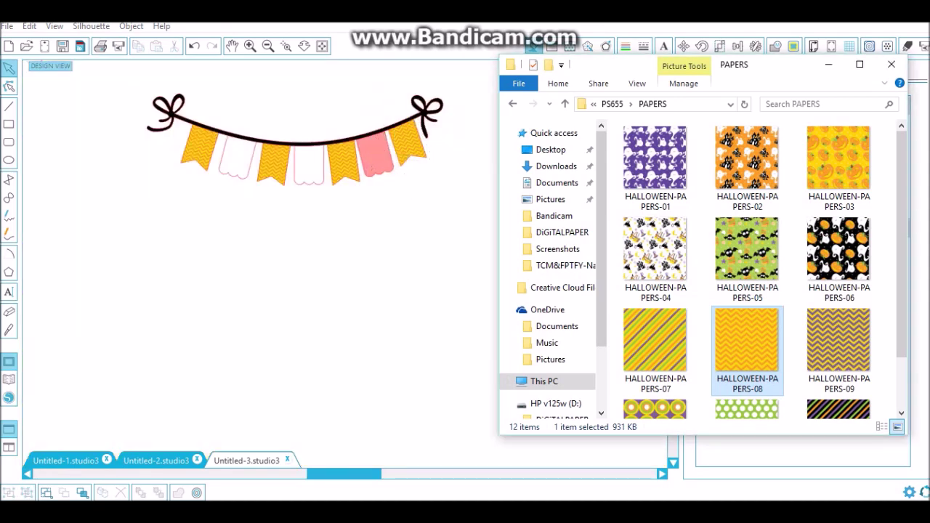
Step: Fill the second, scalloped flag with solid orange, trying a lighter shade first
click(235, 157)
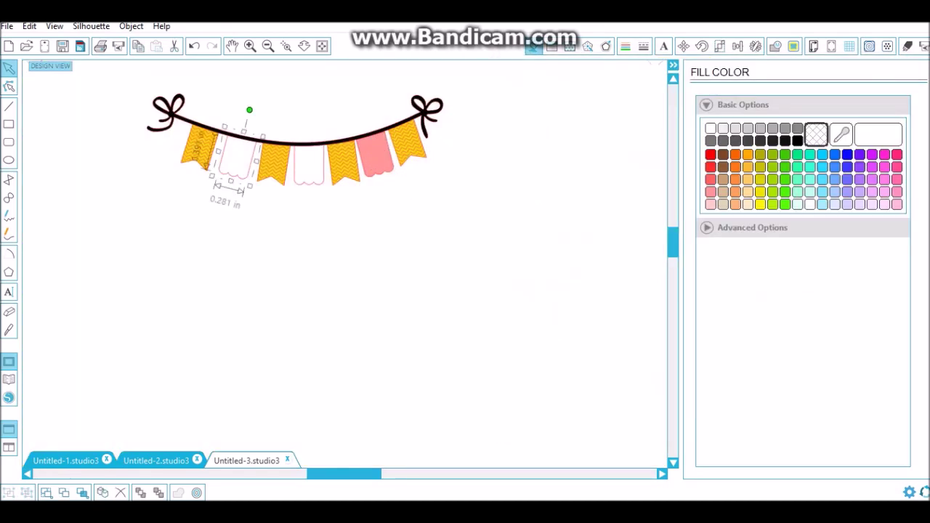
click(748, 179)
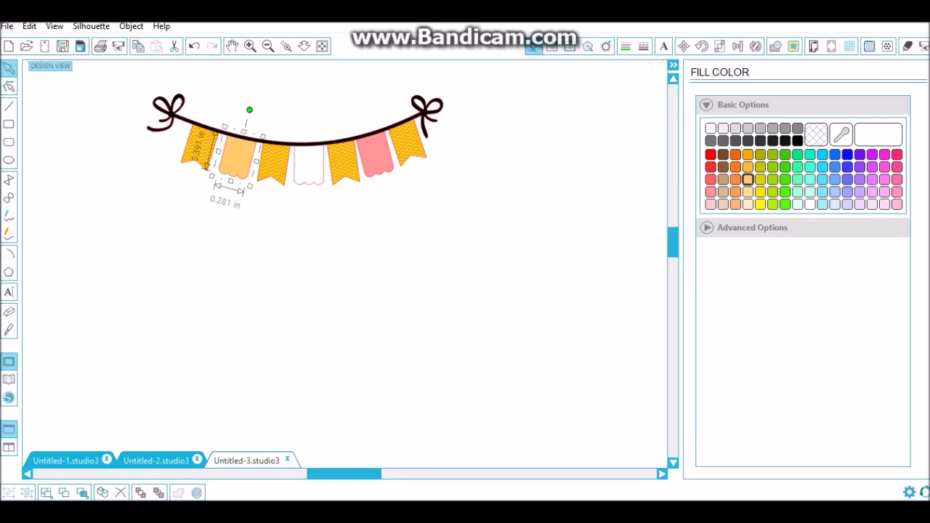
click(747, 166)
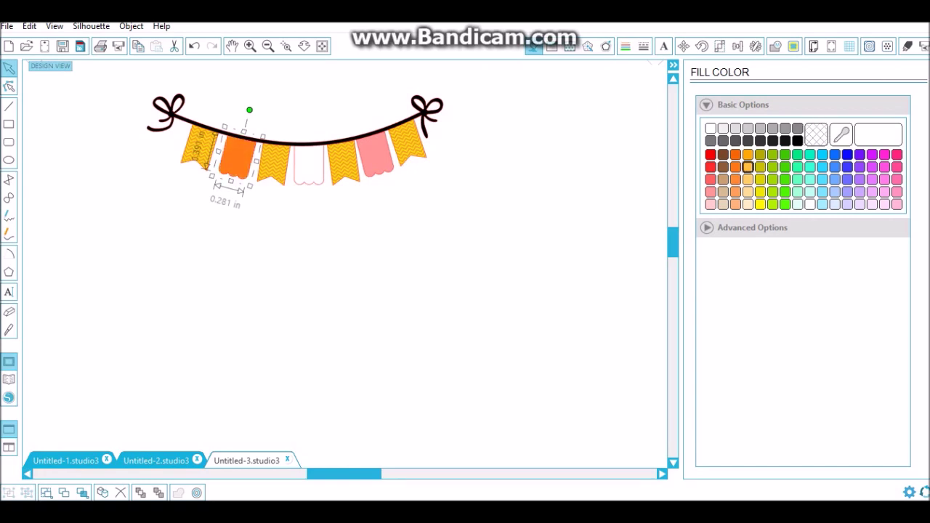
Step: Try a yellow-orange fill on the centre scalloped flag and the sixth flag
click(309, 166)
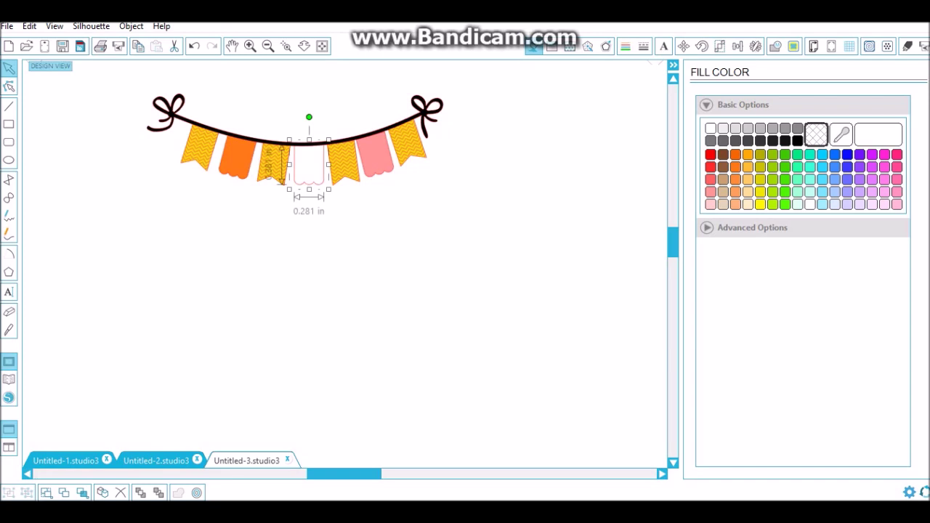
click(747, 167)
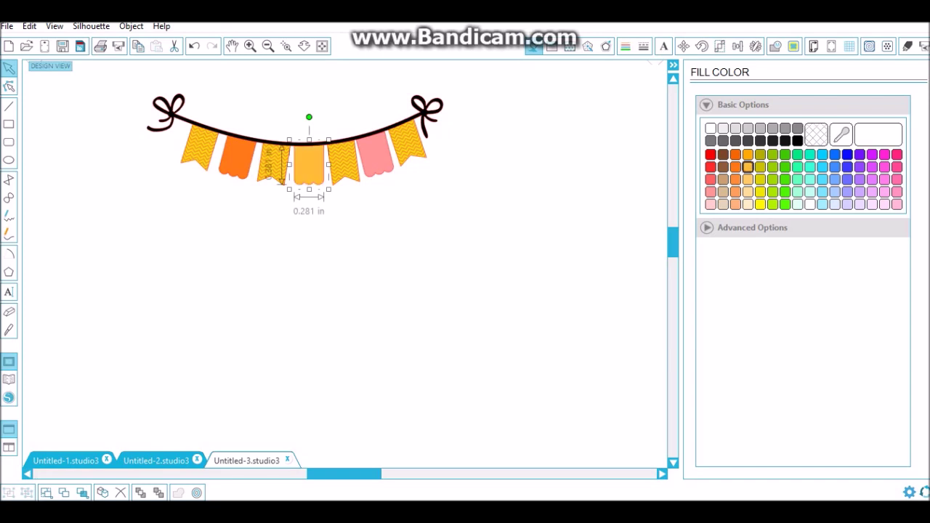
click(747, 154)
click(509, 305)
click(375, 154)
click(748, 154)
click(509, 305)
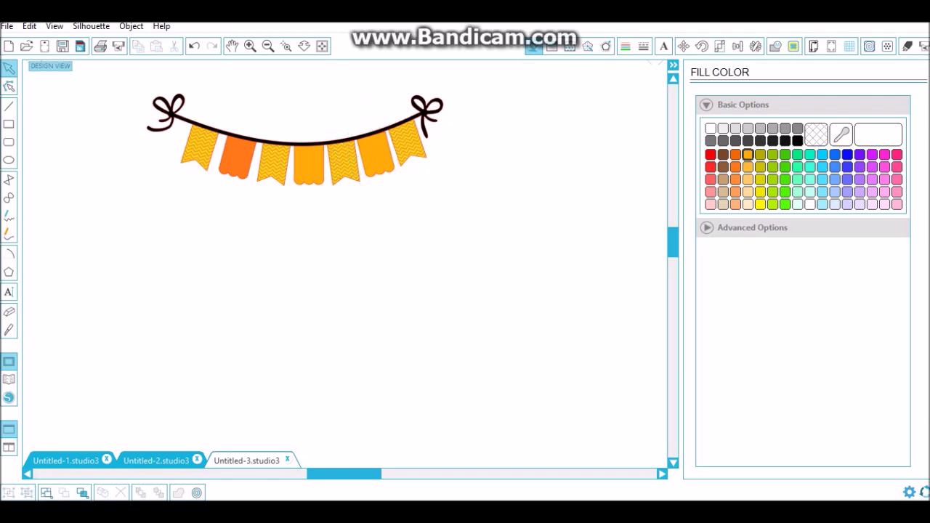
Step: Fill the sixth flag and the centre scalloped flag with dark orange
click(375, 154)
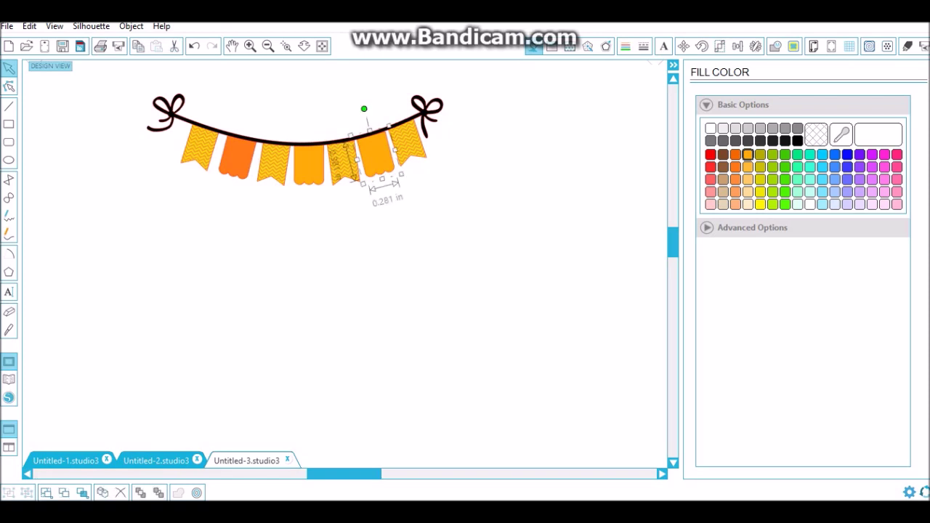
click(735, 154)
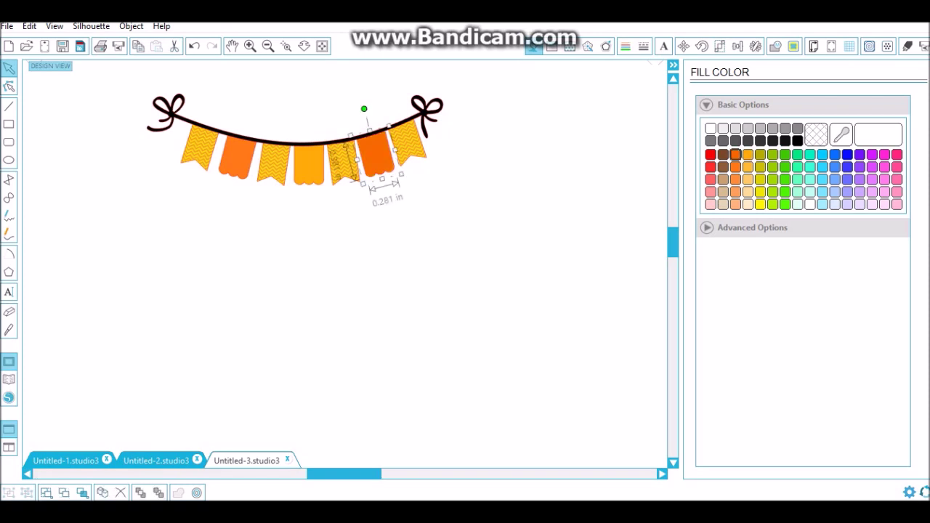
click(308, 166)
click(735, 154)
click(363, 254)
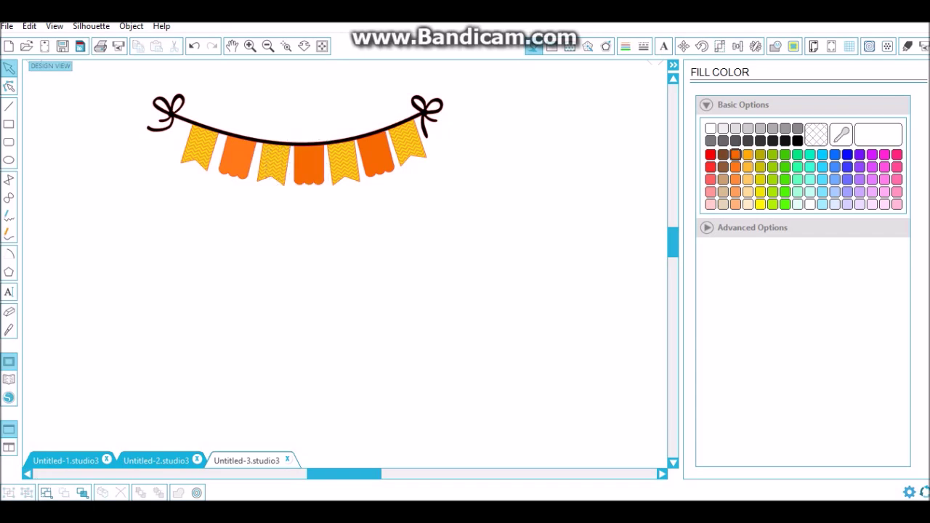
Step: Nudge the bow string slightly to the right and the last chevron flag slightly down so they line up
drag(309, 144, 313, 143)
click(319, 232)
drag(408, 143, 410, 145)
click(421, 232)
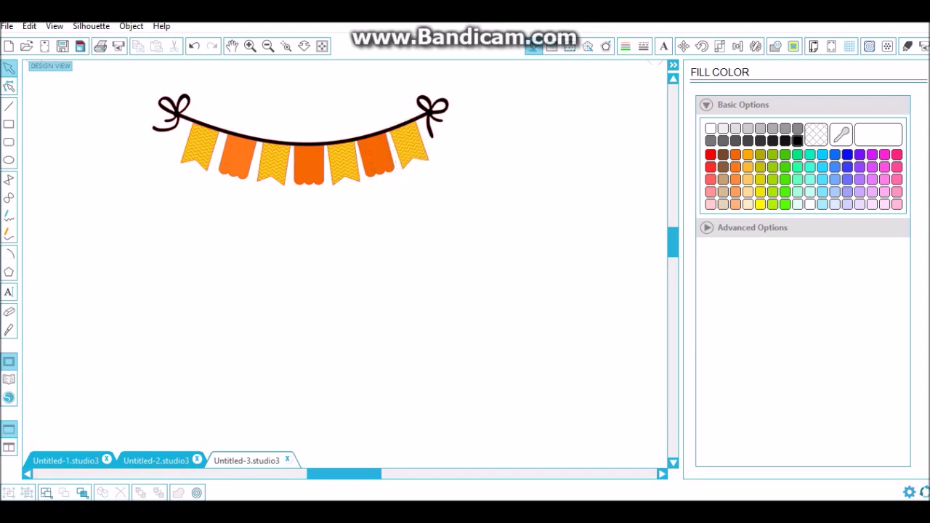
Step: Activate the Text tool and choose the KG One Thing font
key(t)
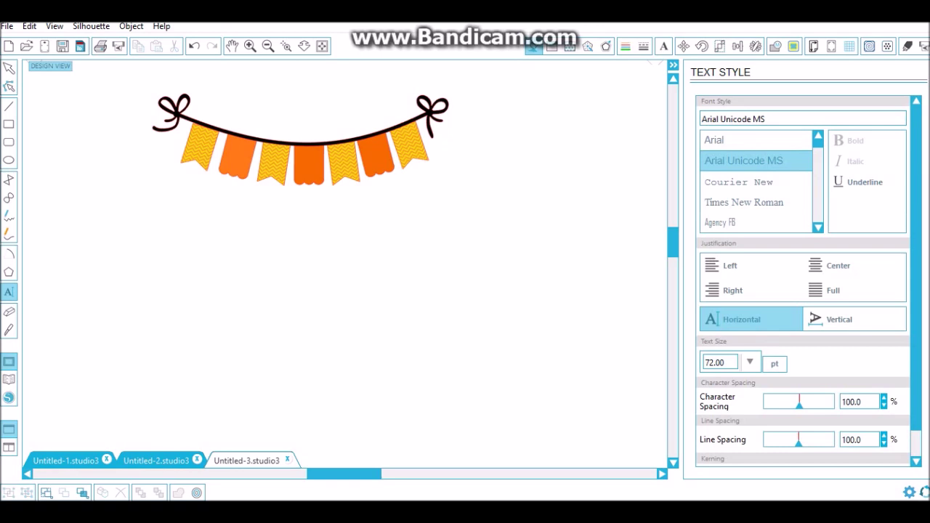
scroll(755, 182, down, 20)
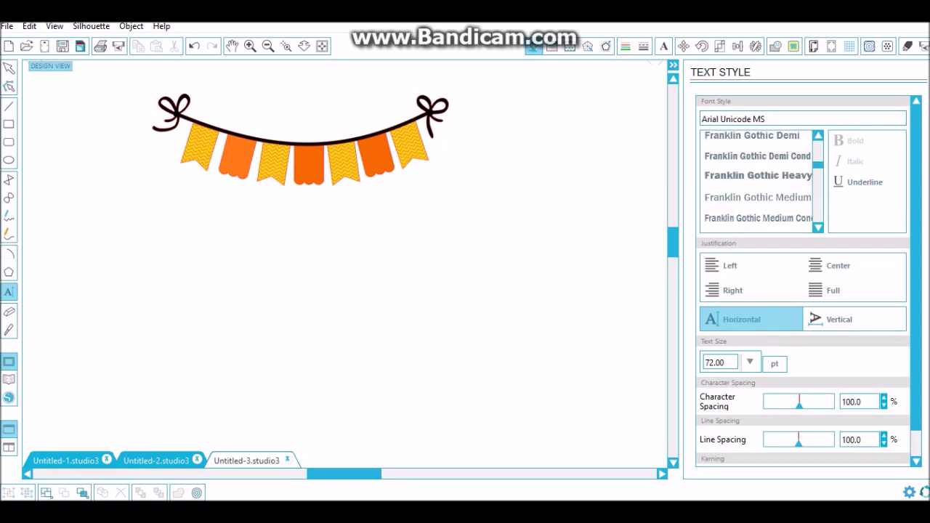
scroll(755, 181, down, 10)
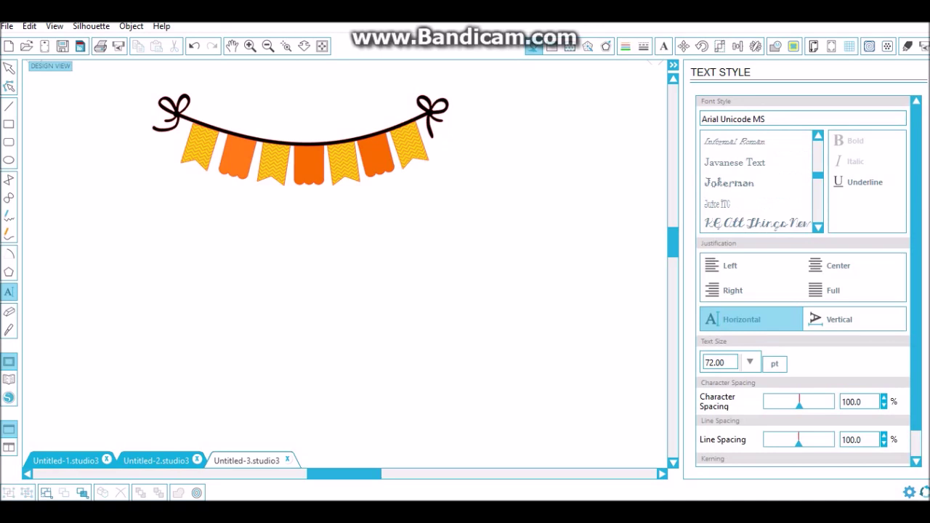
click(756, 188)
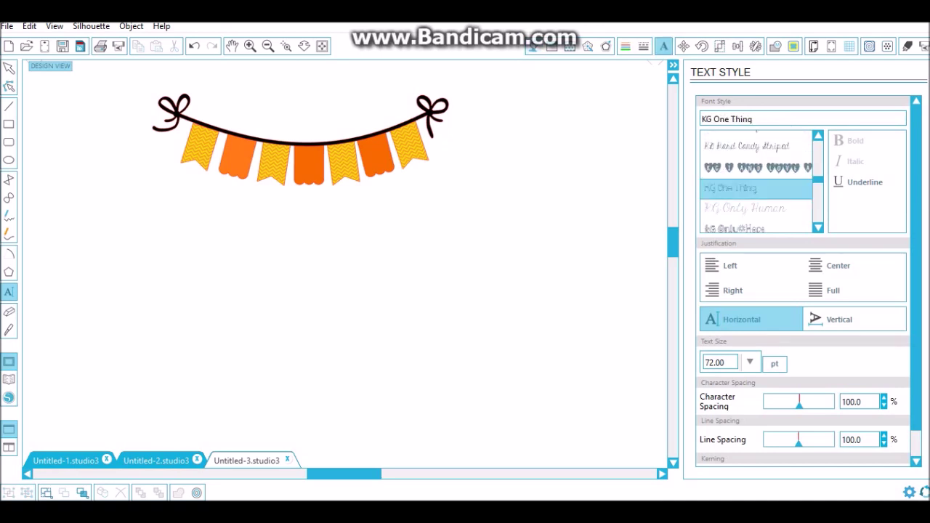
Step: Add the text "Weekend" below the bunting and widen its text box slightly
click(88, 275)
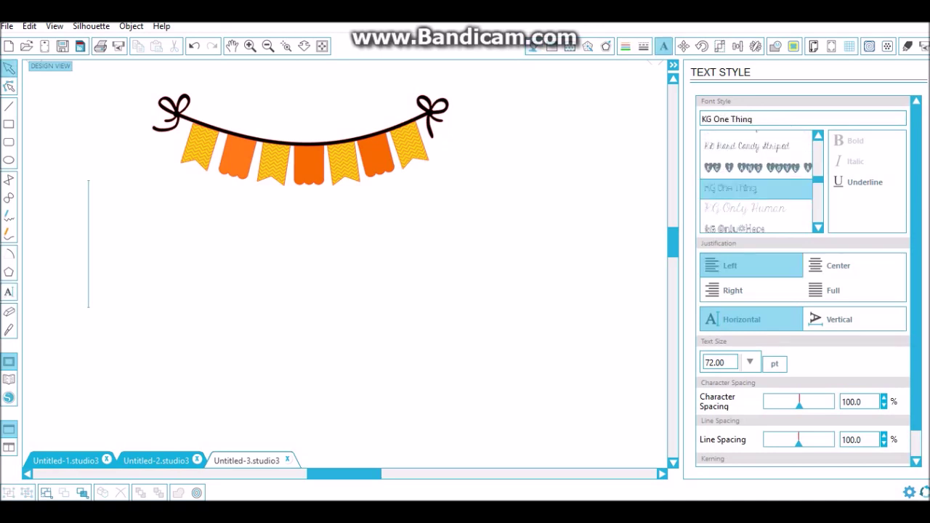
text(Weekend)
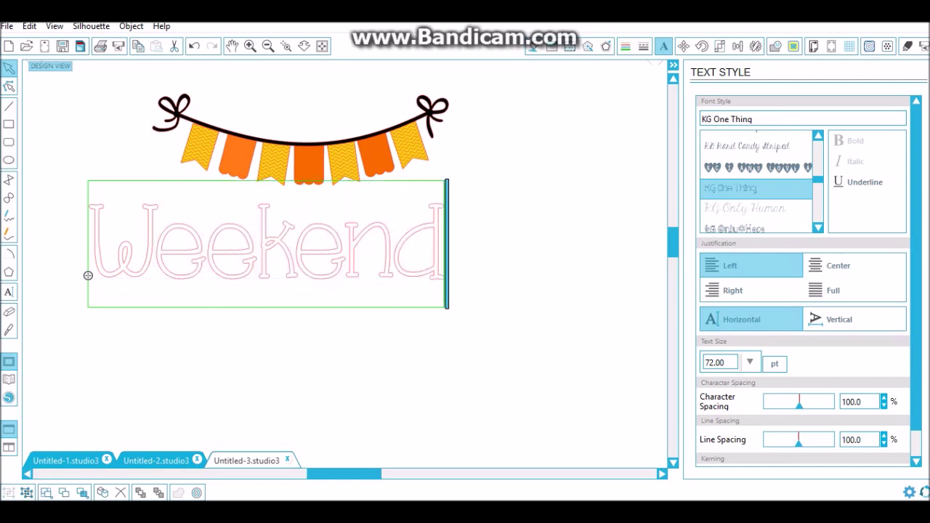
drag(447, 244, 467, 243)
Step: Give all the letters of "Weekend" a black fill and a black line colour
key(shift+Left)
key(shift+Left)
key(shift+Left)
key(shift+Left)
key(shift+Left)
key(shift+Left)
key(shift+Left)
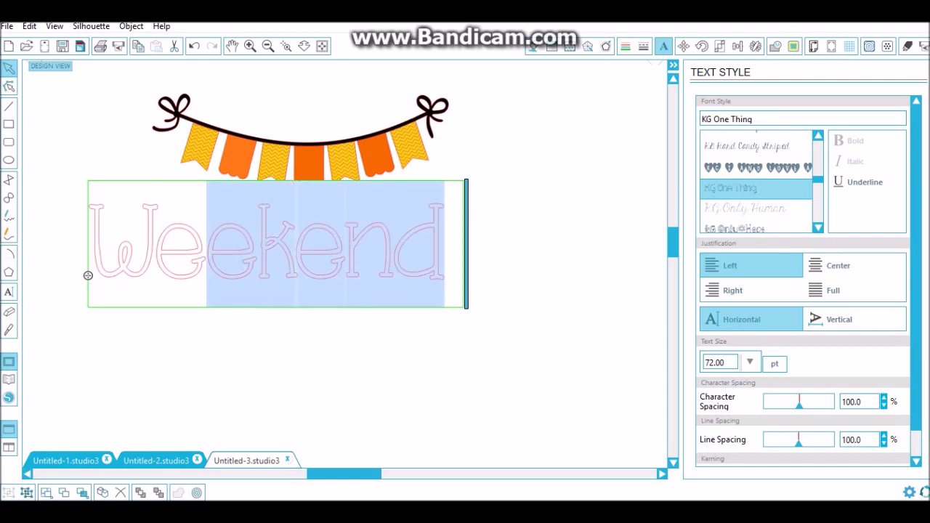
key(F3)
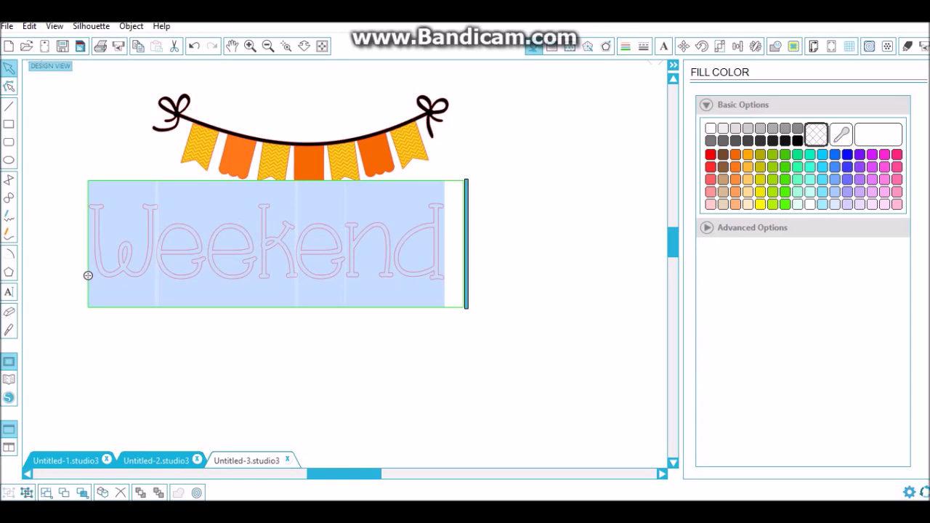
click(797, 140)
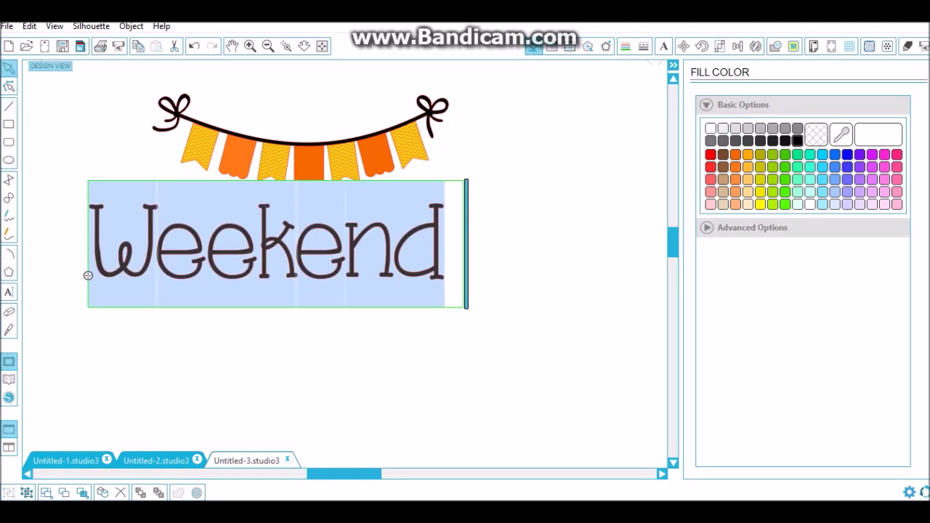
key(F4)
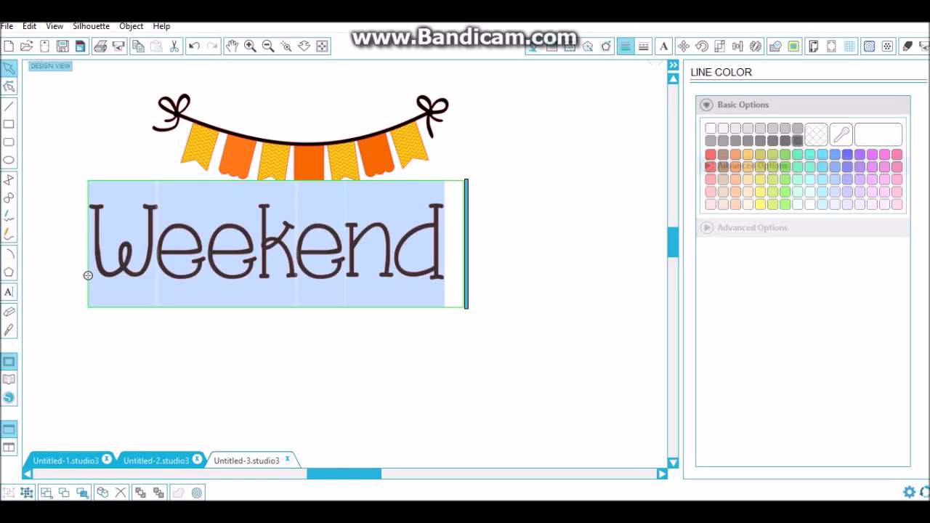
click(797, 140)
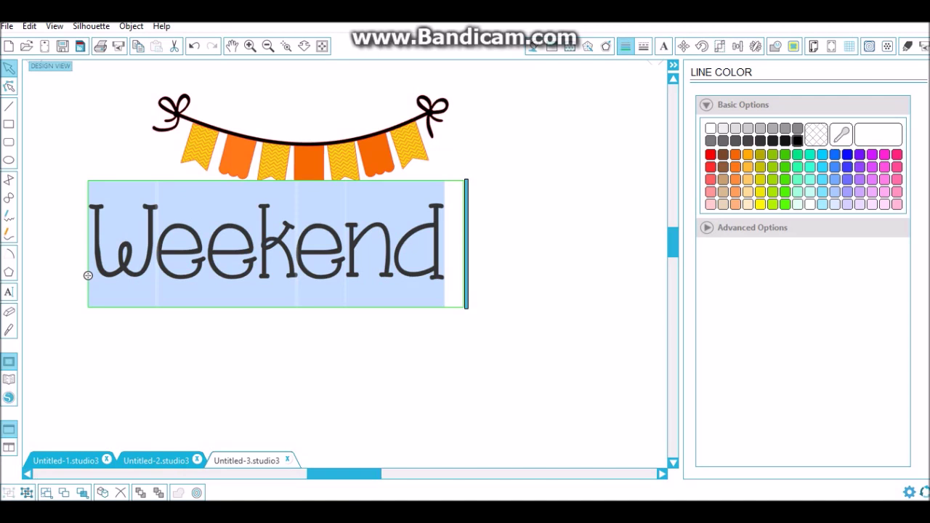
click(345, 244)
key(Escape)
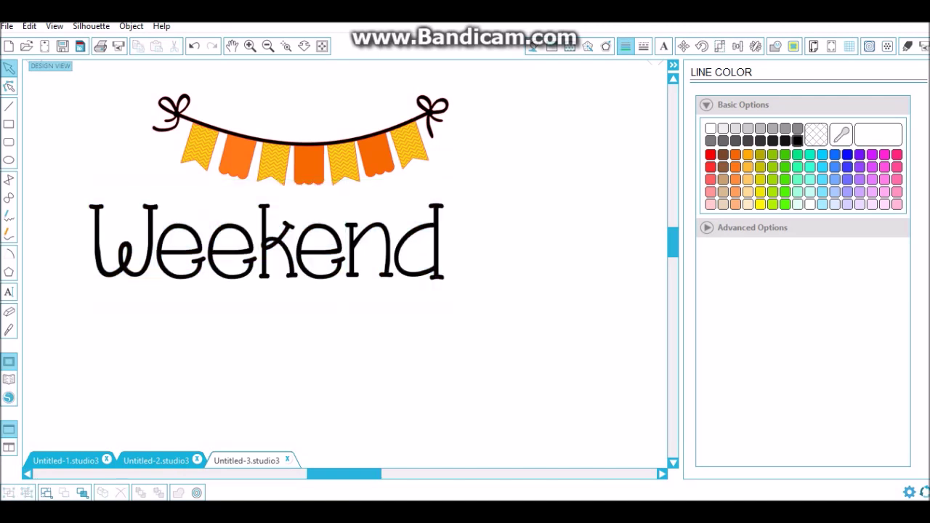
Step: Scale the word "Weekend" down to about 1.59 in wide and place it over the right half of the bunting
click(345, 244)
drag(468, 311, 296, 254)
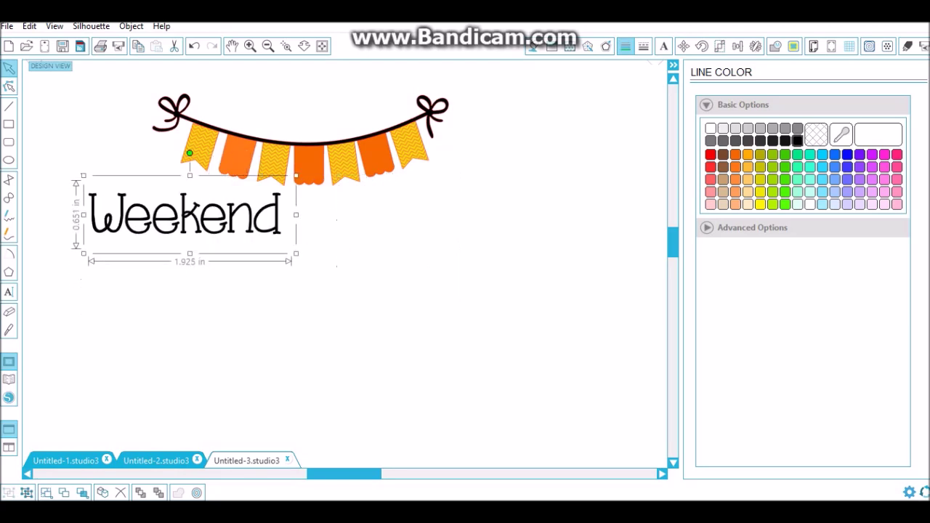
scroll(352, 263, down, 3)
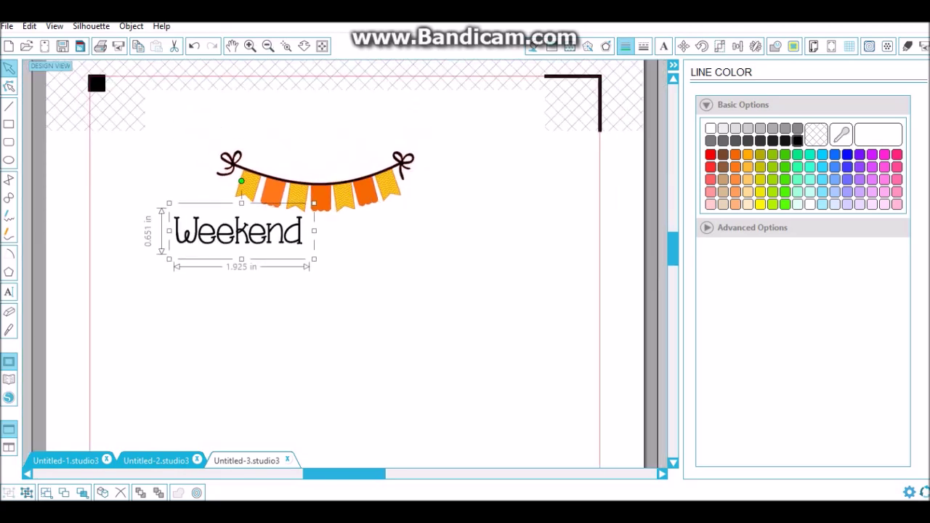
click(250, 45)
click(250, 46)
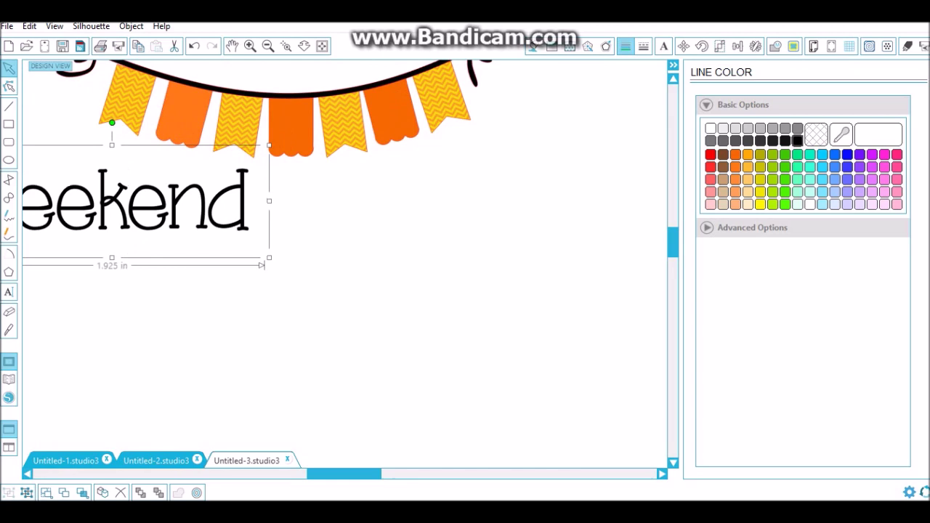
scroll(334, 181, up, 2)
drag(112, 253, 402, 194)
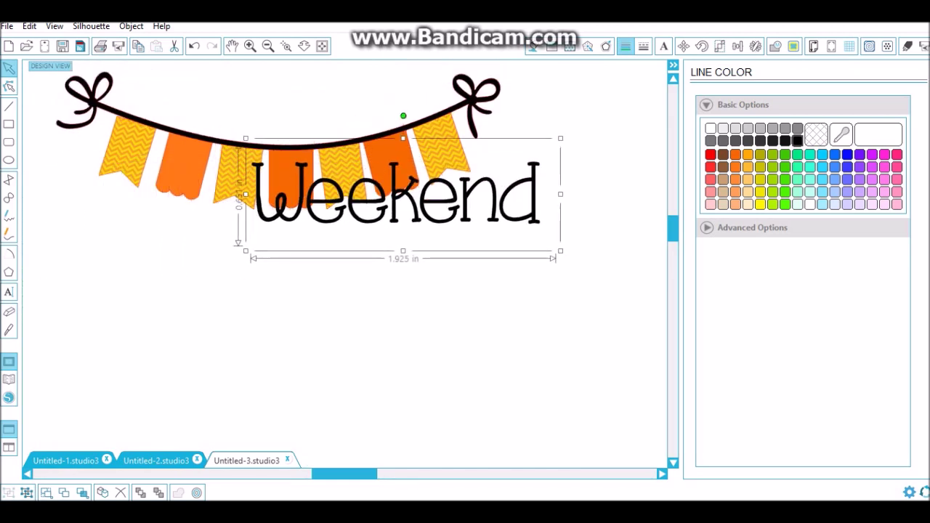
drag(560, 251, 507, 232)
drag(376, 185, 393, 179)
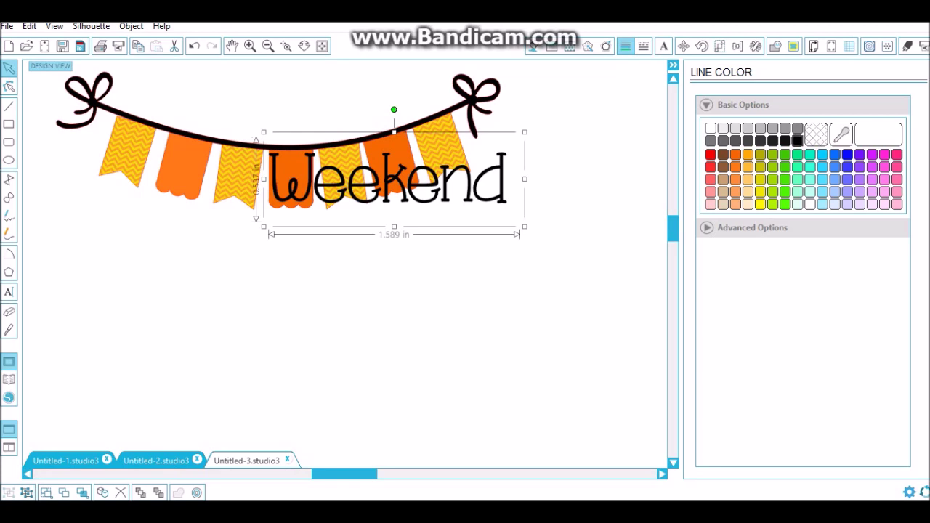
Step: Ungroup the word "Weekend" into single letters and move the W onto the first chevron flag
right_click(468, 139)
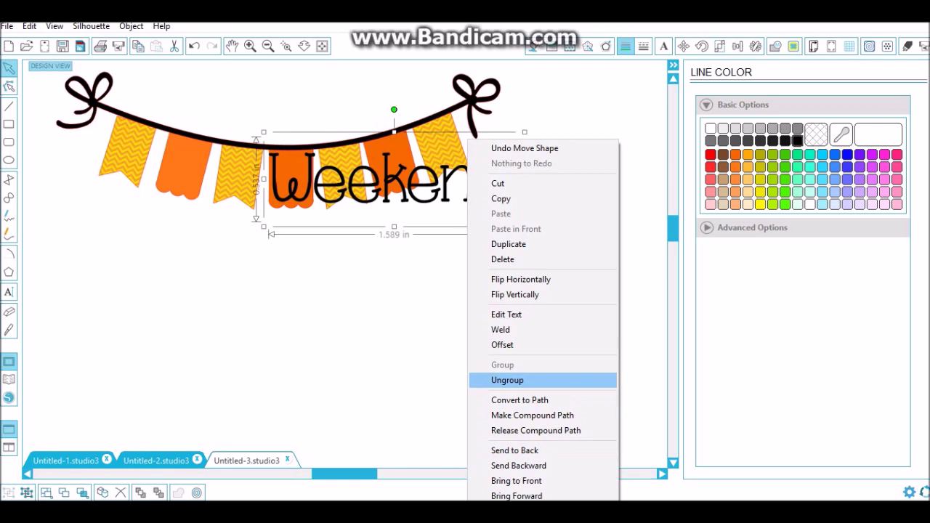
click(507, 380)
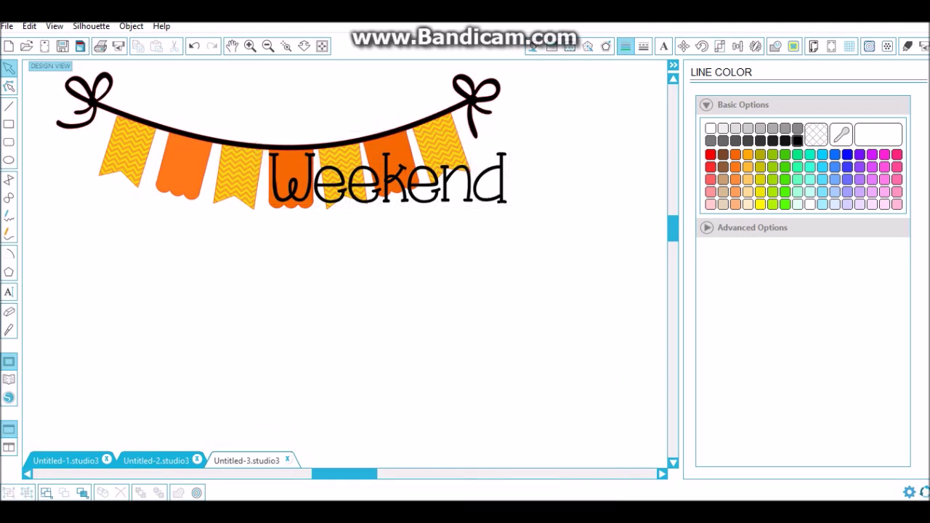
drag(291, 178, 129, 147)
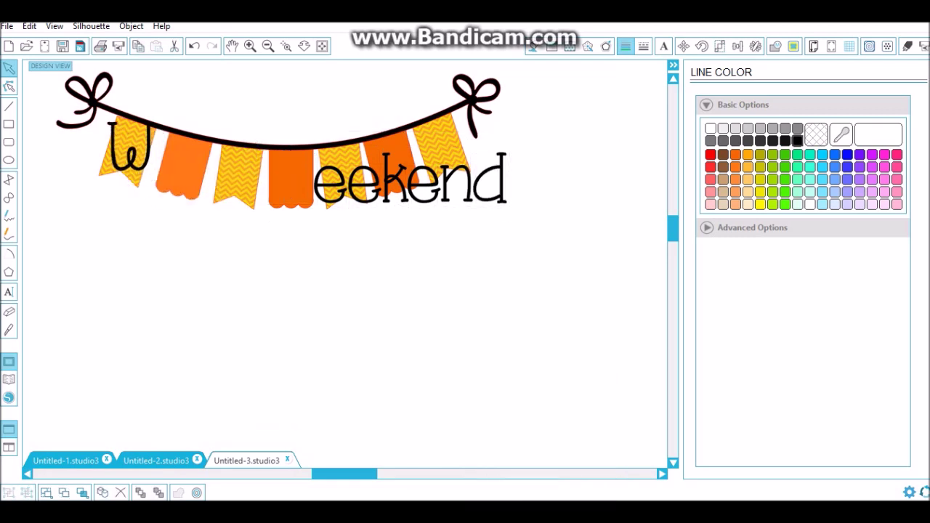
Step: Rotate the W to match the tilt of the first chevron flag
key(Escape)
click(124, 174)
mouse_move(145, 96)
mouse_down()
mouse_move(158, 102)
mouse_move(130, 93)
mouse_up()
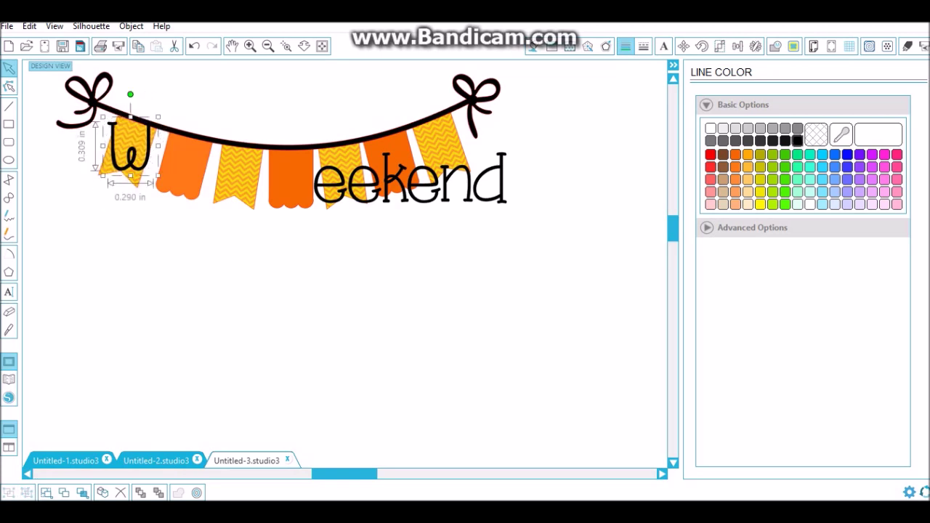
click(131, 95)
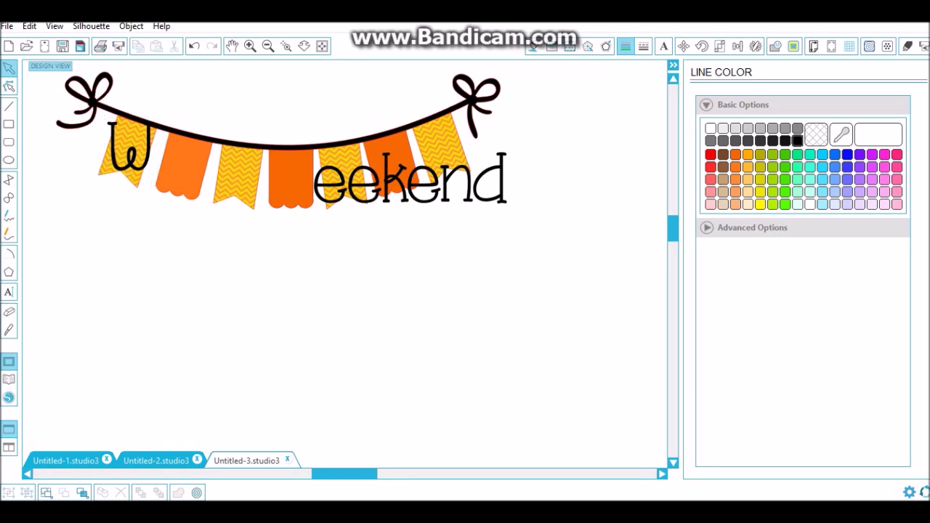
click(131, 149)
drag(130, 94, 146, 97)
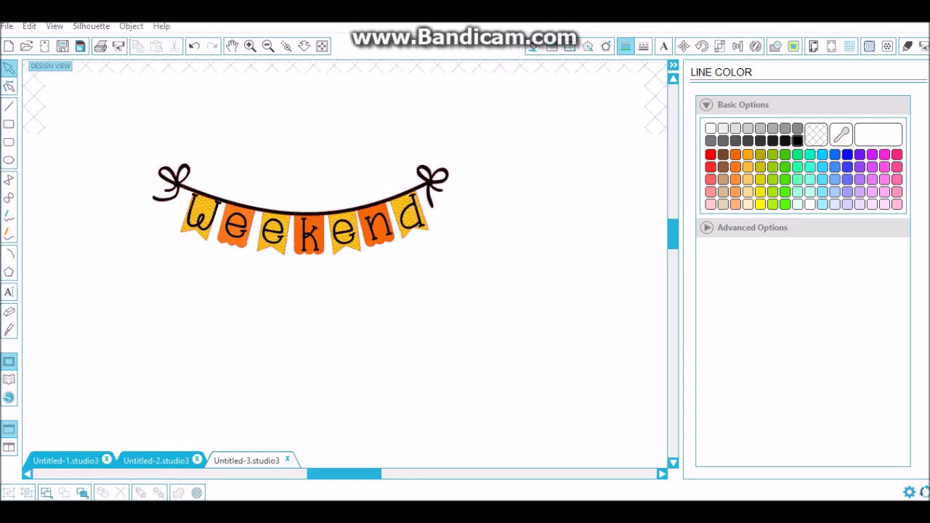
Step: Group the bow string, flags and letters together and move the banner slightly up and to the left
drag(124, 133, 502, 293)
right_click(403, 140)
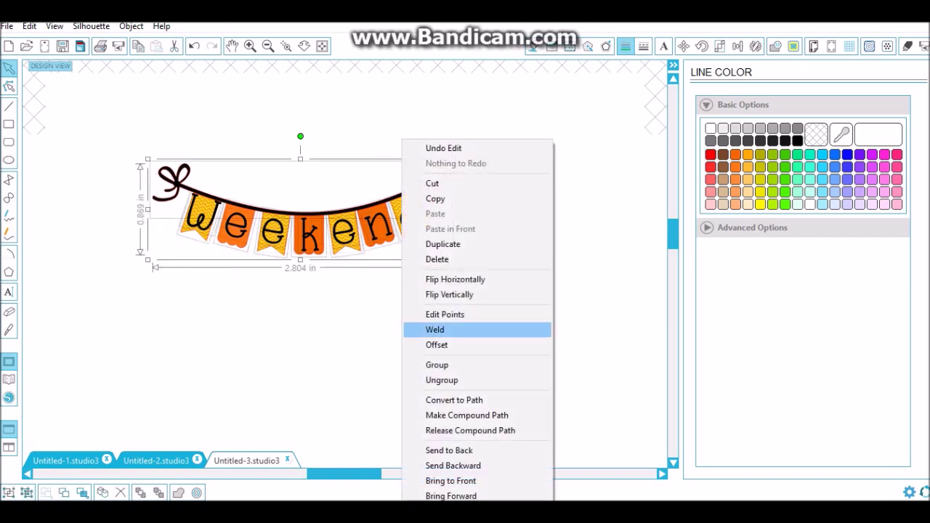
click(436, 365)
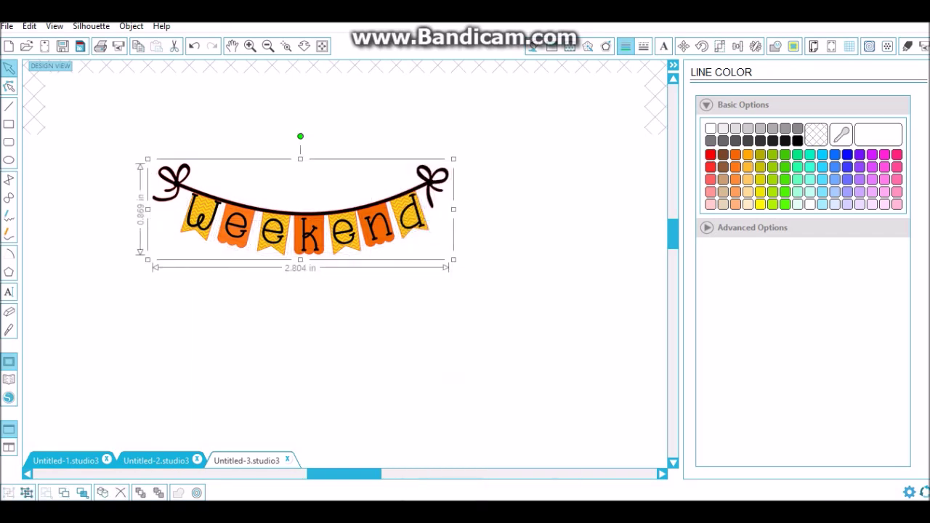
drag(353, 204, 327, 157)
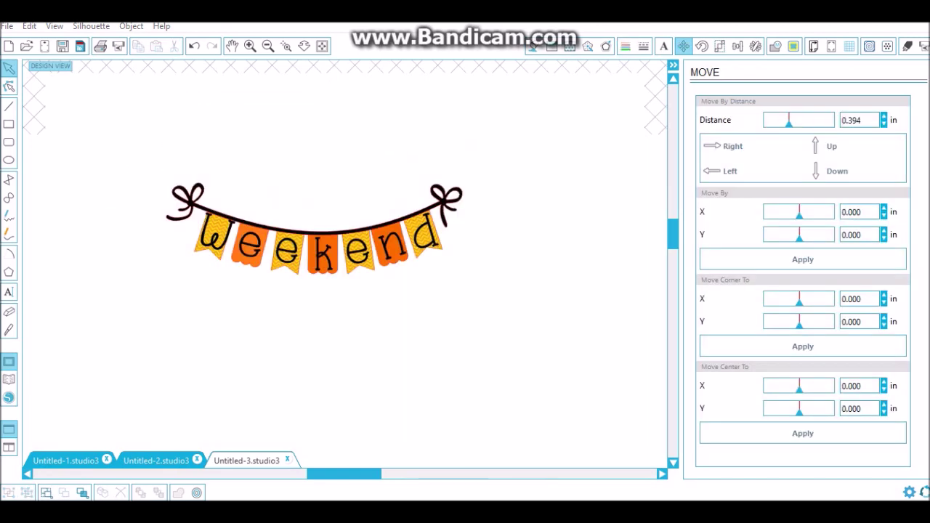
Step: Nudge the second flag slightly and group the whole lettered banner, placing it a little higher and further right
mouse_move(249, 258)
mouse_down()
mouse_move(264, 250)
mouse_move(250, 260)
mouse_up()
drag(131, 150, 552, 272)
right_click(355, 233)
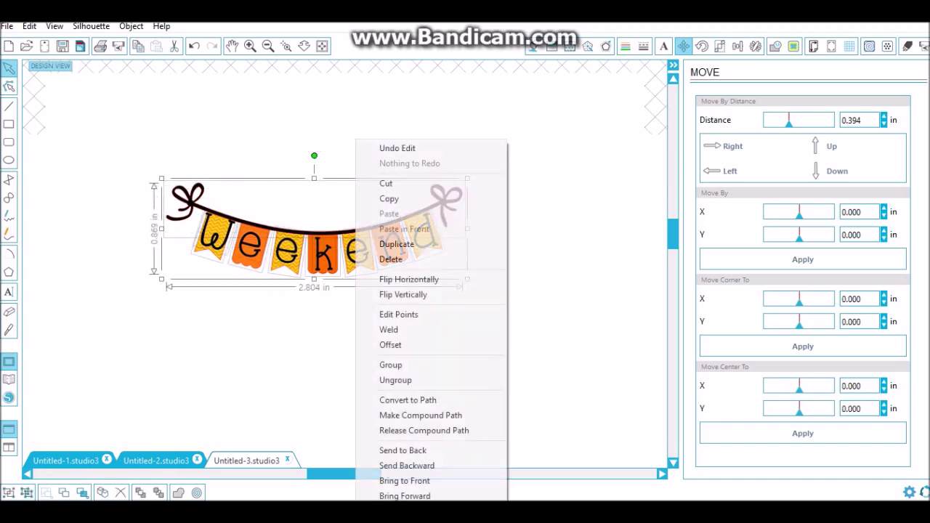
click(407, 364)
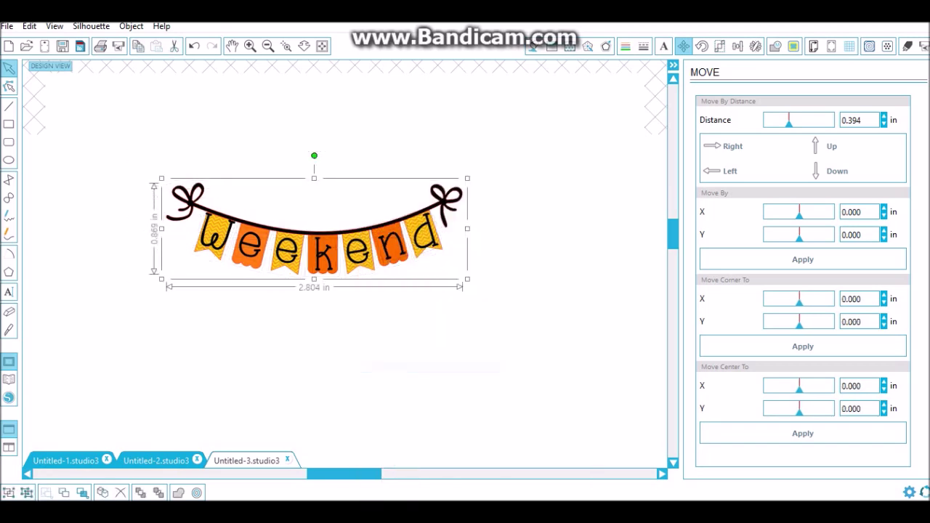
drag(323, 247, 338, 217)
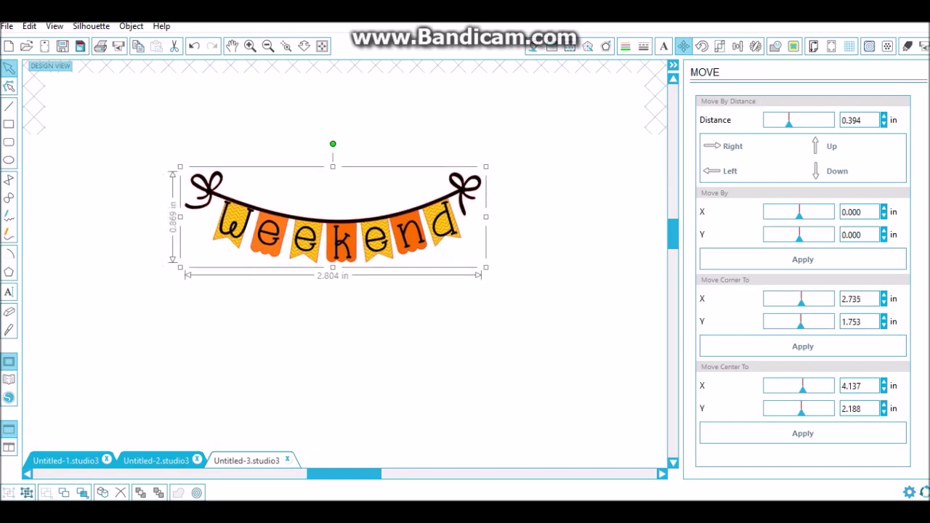
Step: Create a round-cornered offset outline around the grouped banner at a distance of 0.066 in
right_click(350, 225)
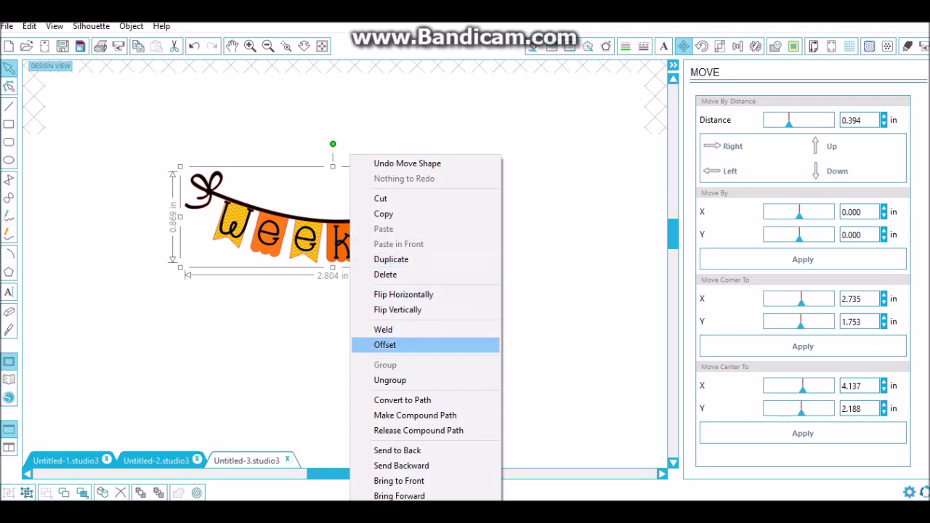
key(Escape)
right_click(327, 154)
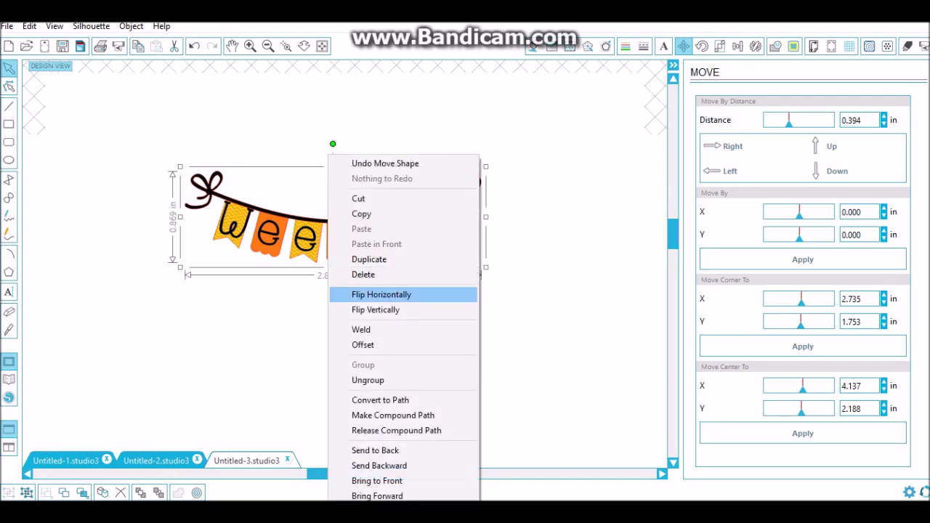
click(367, 345)
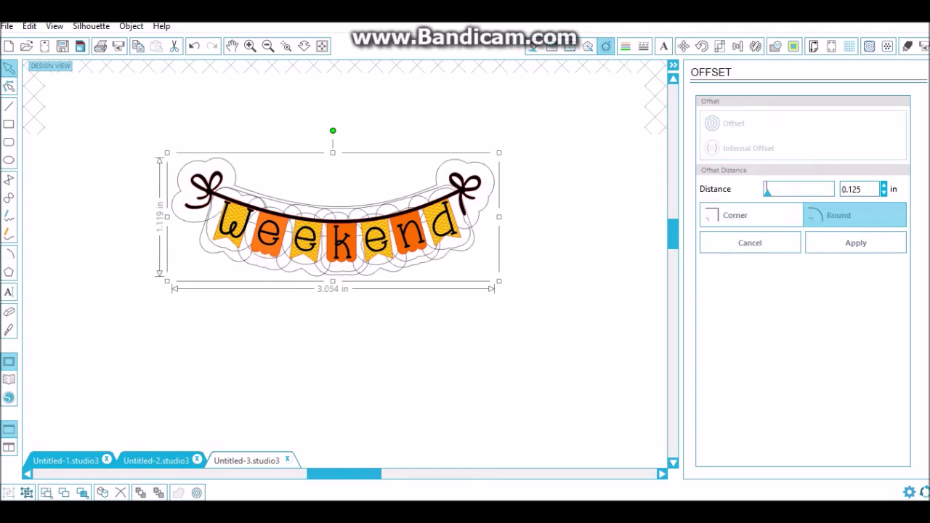
drag(767, 190, 765, 190)
key(Return)
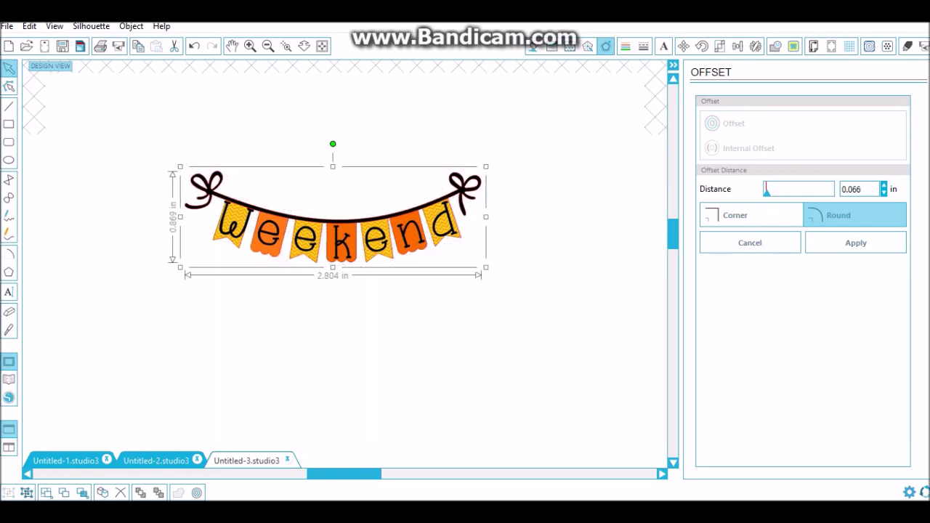
drag(766, 191, 766, 191)
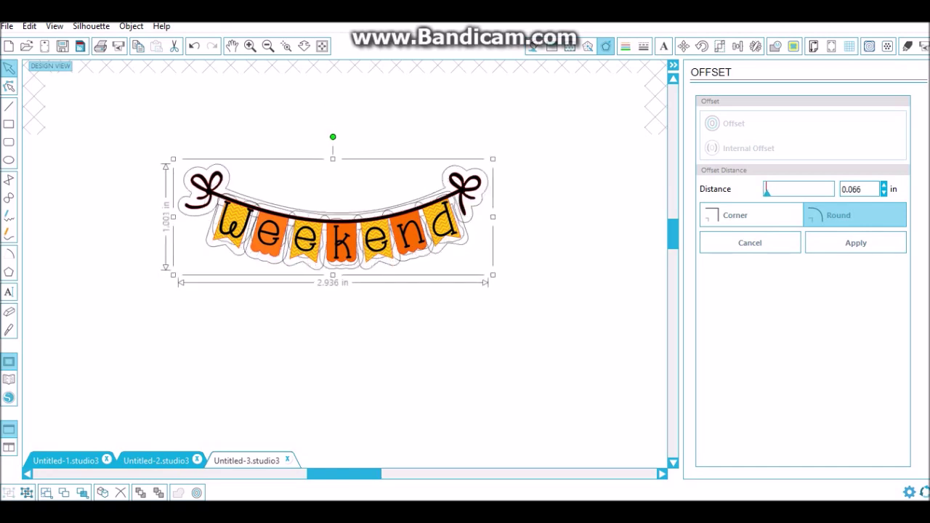
key(Return)
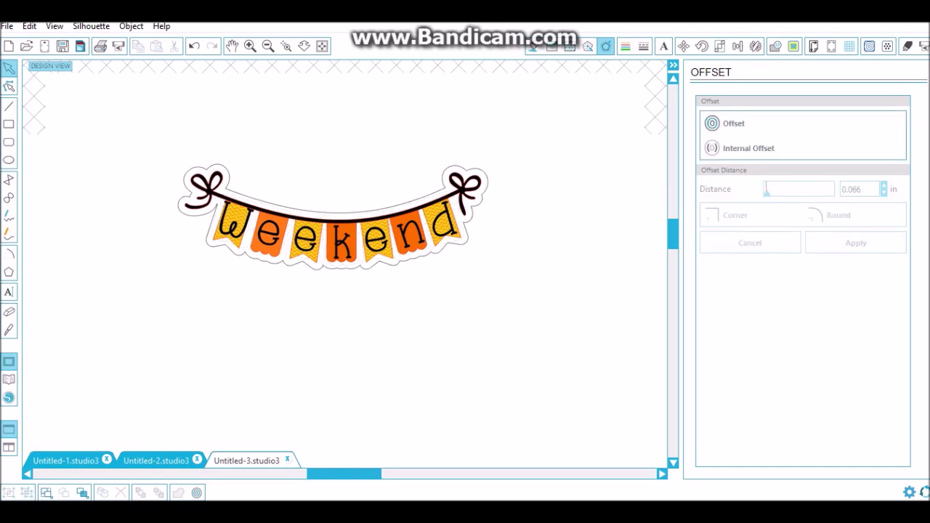
Step: Nudge the banner slightly right inside its offset outline and group both as one sticker near the page's top
mouse_move(341, 240)
mouse_down()
mouse_move(317, 356)
mouse_move(326, 343)
mouse_move(314, 247)
mouse_move(338, 226)
mouse_up()
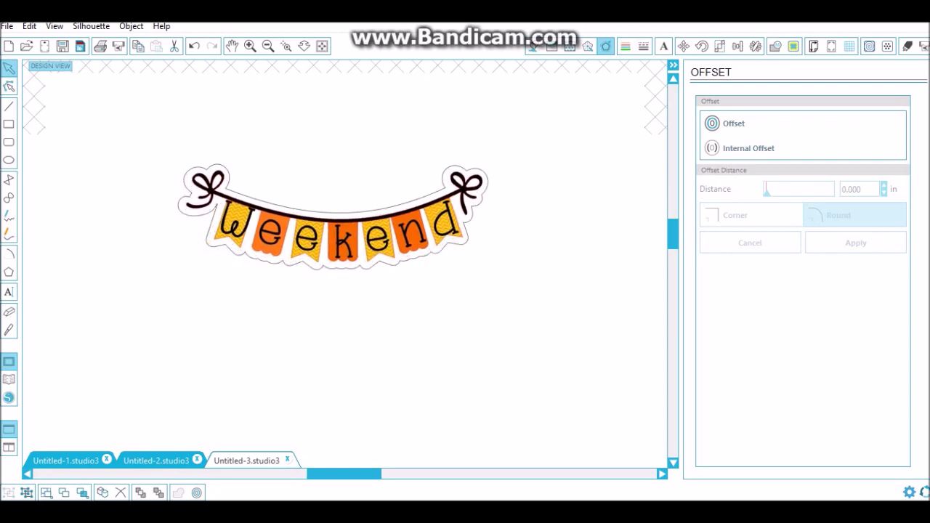
drag(150, 141, 533, 339)
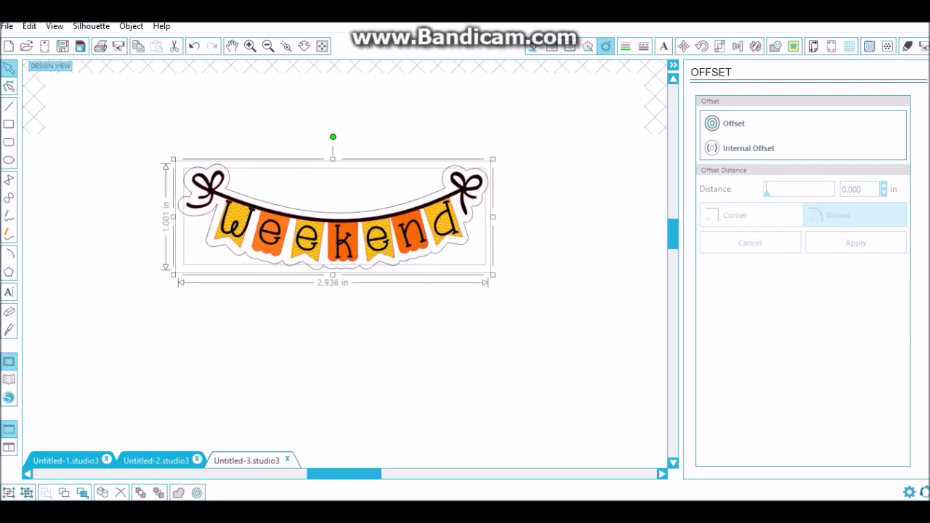
right_click(443, 139)
click(494, 364)
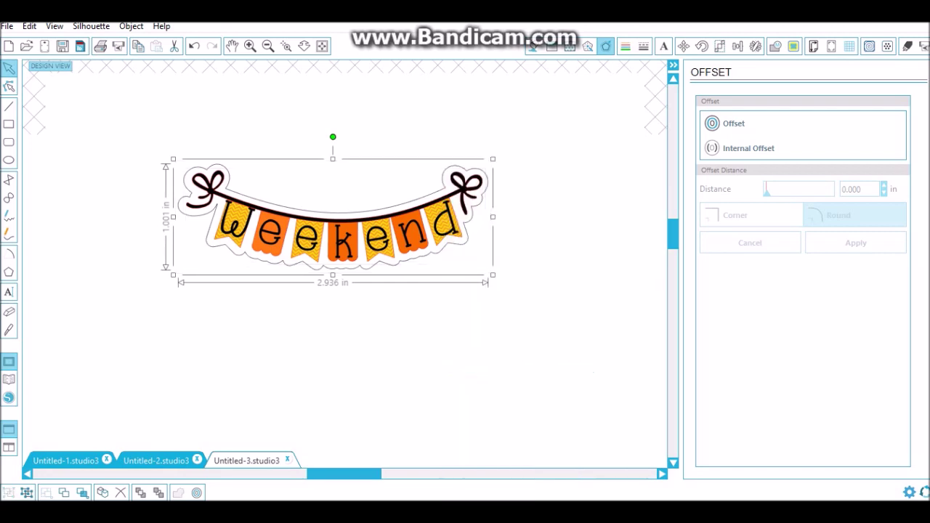
drag(332, 225, 300, 160)
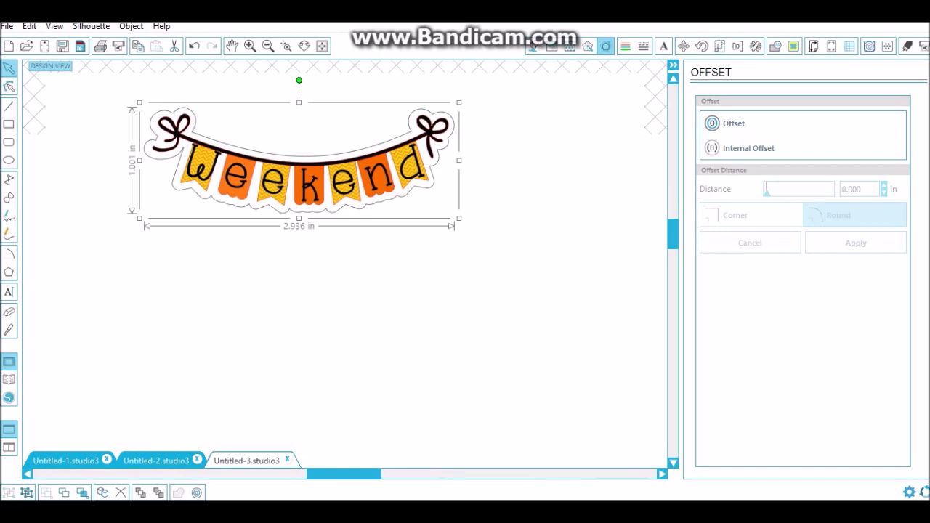
Step: Ungroup the sticker and move the banner down out of its offset outline
right_click(306, 156)
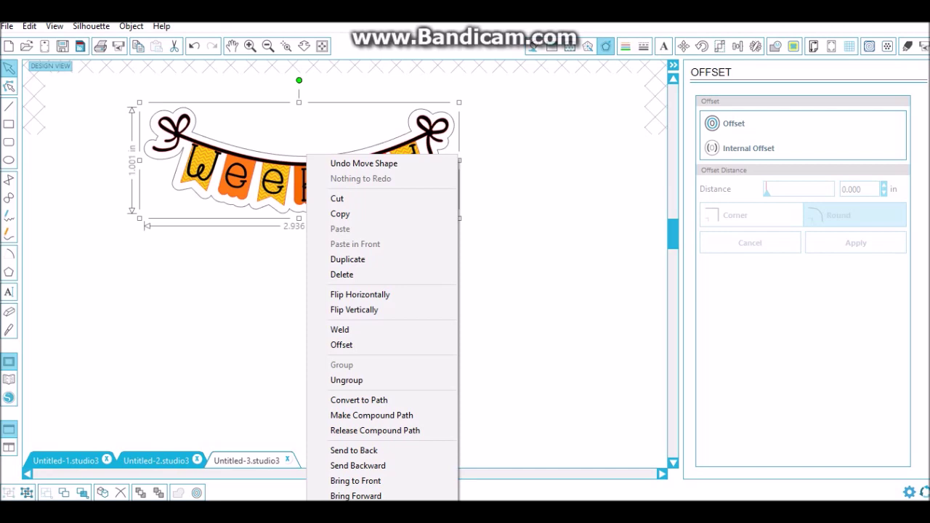
click(346, 380)
drag(309, 174, 277, 247)
click(546, 211)
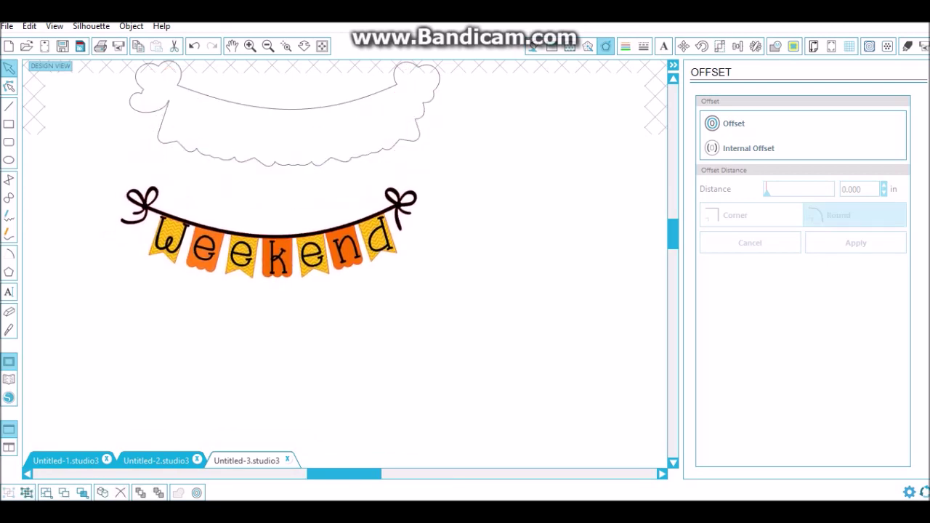
Step: Ungroup the banner so its flags, letters and string can be selected individually
right_click(312, 156)
click(349, 378)
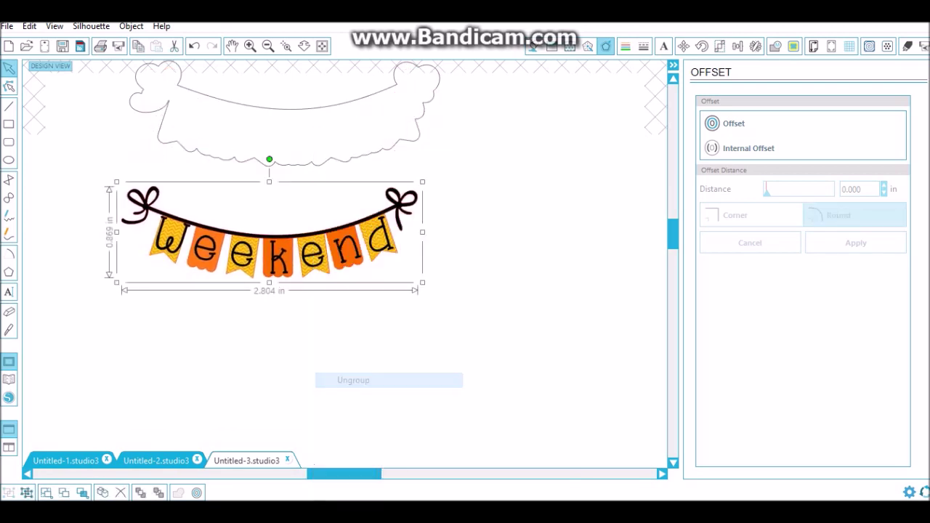
click(475, 319)
click(397, 206)
click(383, 245)
click(458, 305)
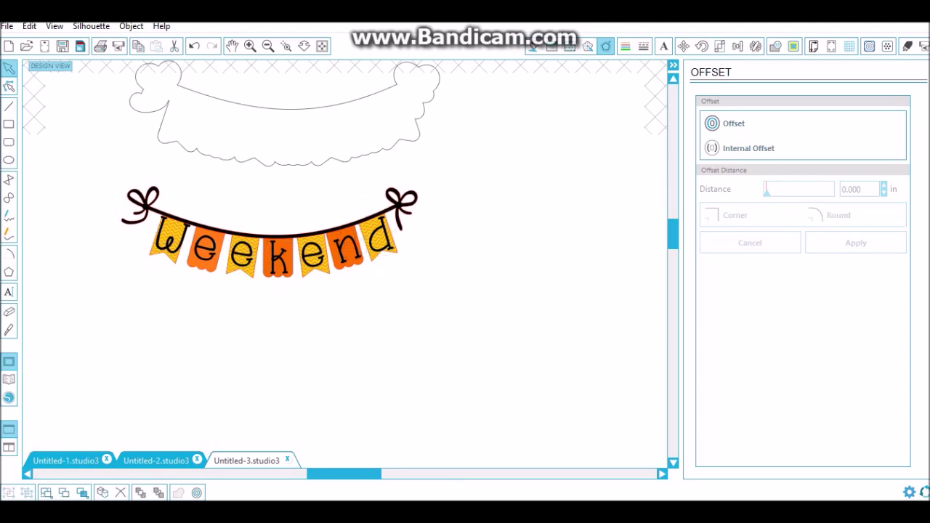
Step: Fill the first flag with the striped HALLOWEEN-PAPERS-07 pattern from the PAPERS folder
click(169, 245)
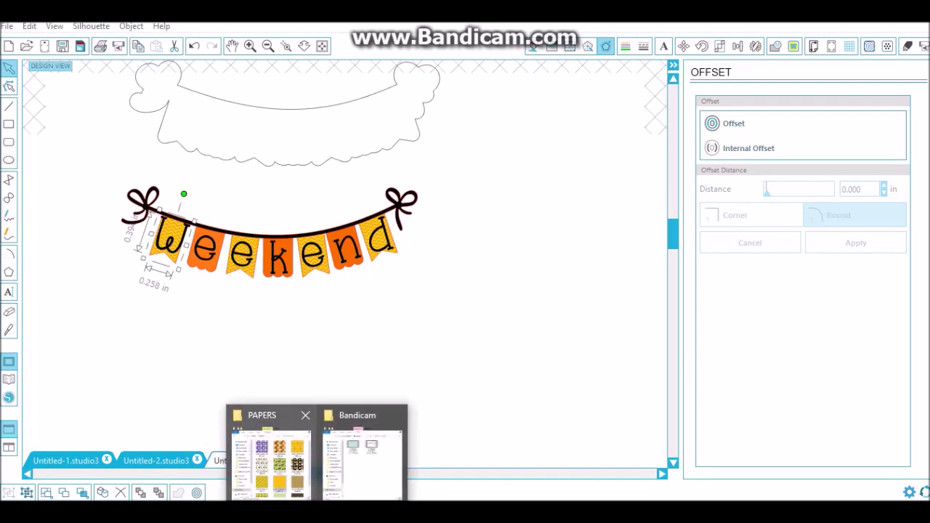
key(alt+Tab)
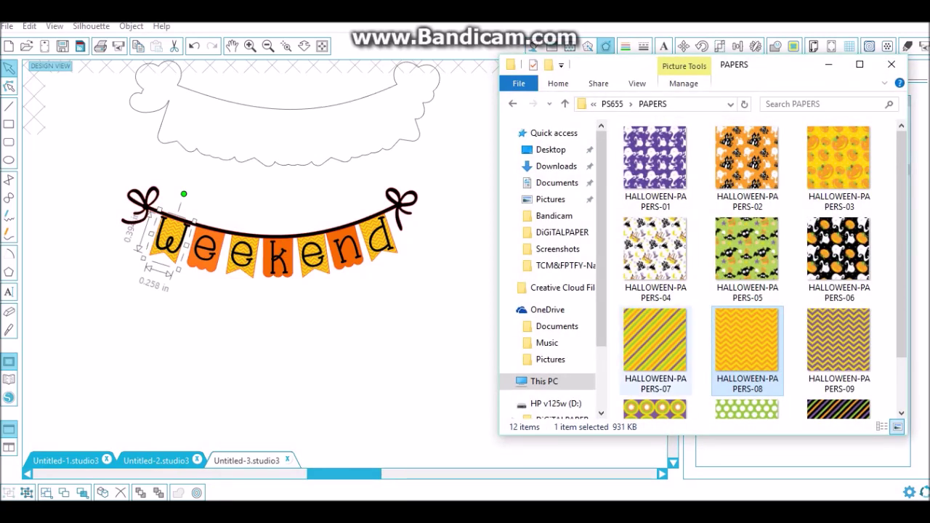
click(654, 340)
drag(655, 340, 182, 244)
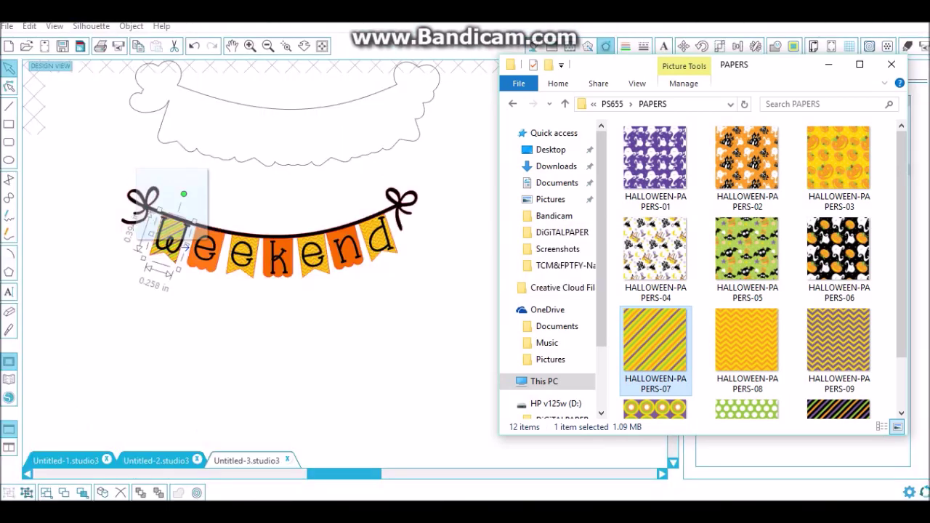
drag(173, 238, 255, 280)
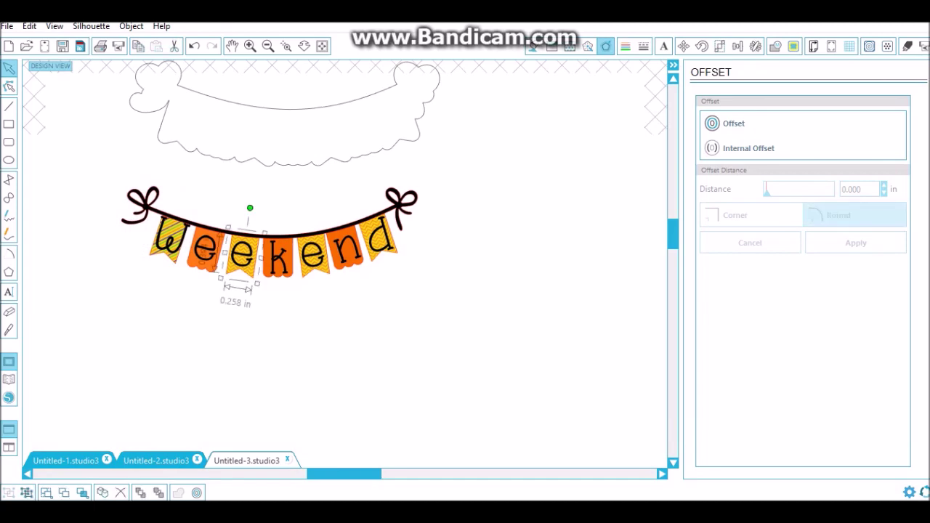
mouse_move(322, 508)
click(264, 450)
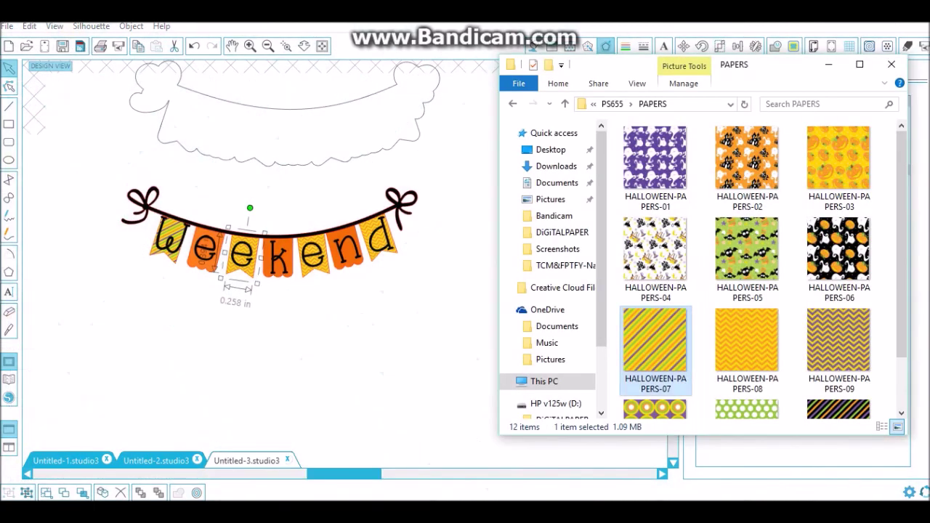
drag(654, 339, 249, 280)
click(193, 46)
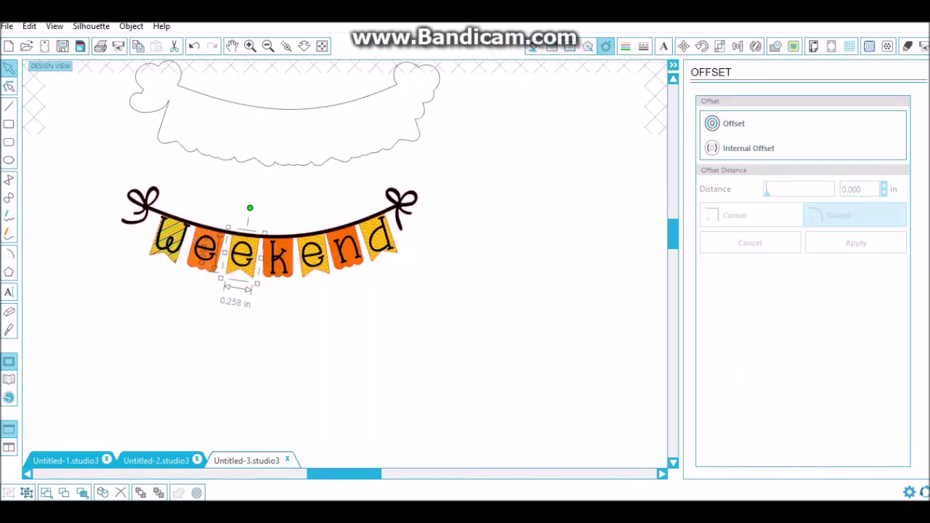
key(ctrl+z)
Step: Fill the third, fifth and seventh flags with the striped HALLOWEEN-PAPERS-07 pattern from the PAPERS folder
mouse_move(317, 500)
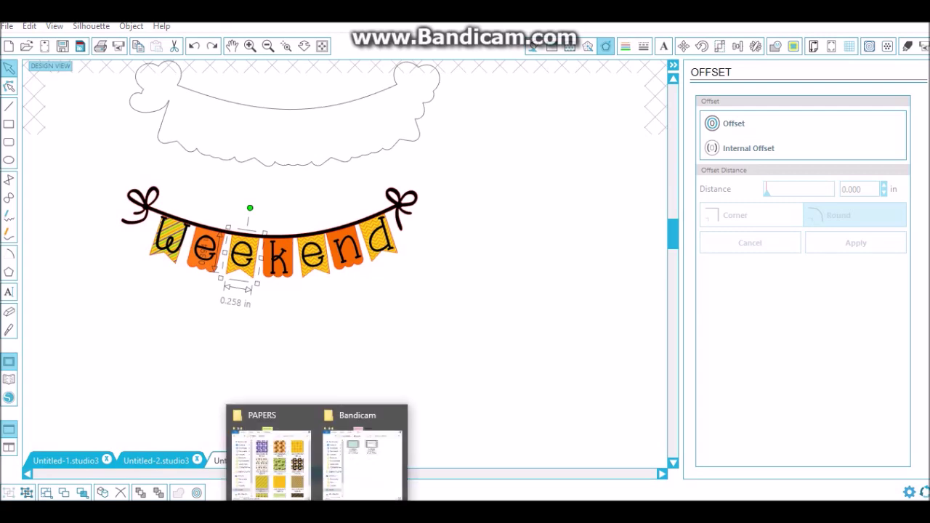
click(270, 458)
drag(654, 339, 256, 281)
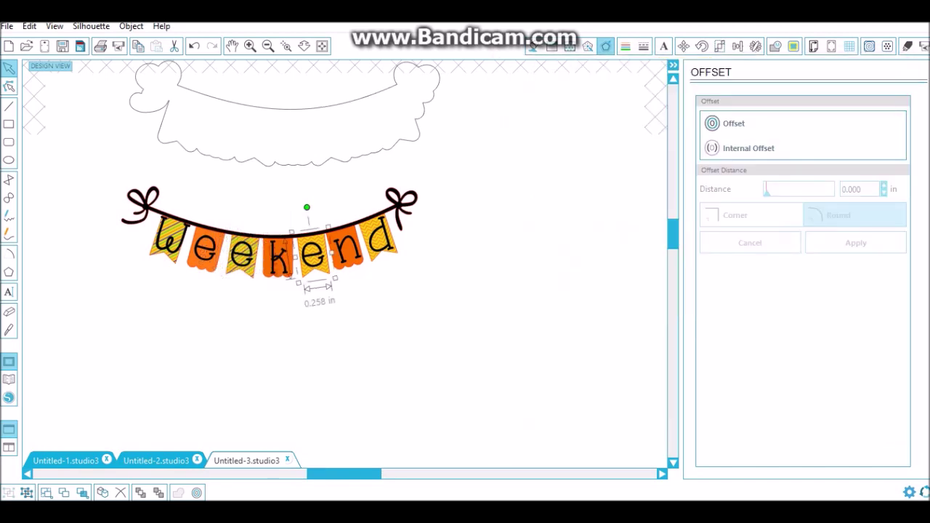
click(280, 458)
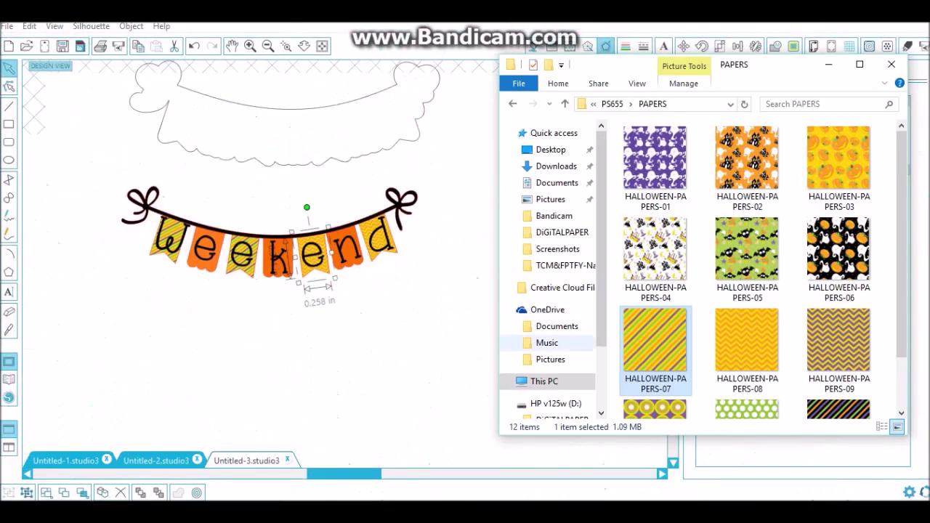
drag(654, 340, 328, 240)
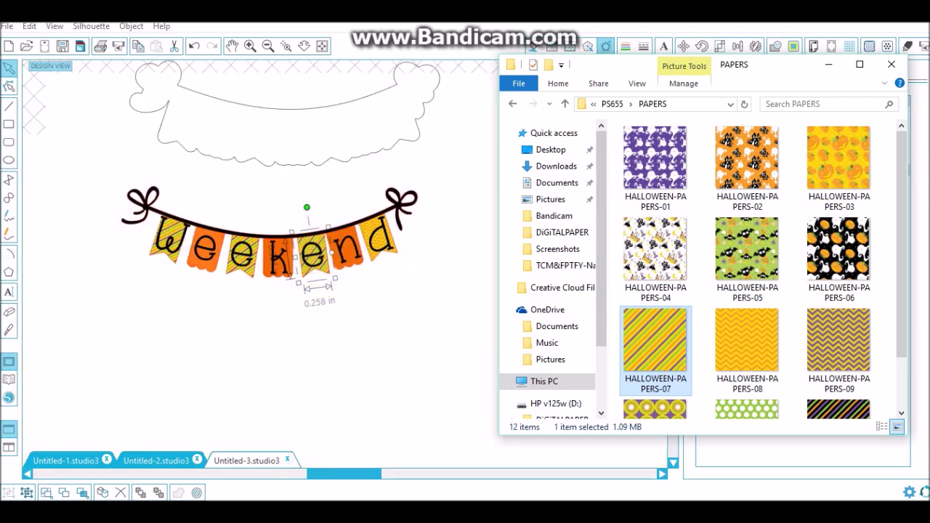
click(380, 240)
mouse_move(316, 508)
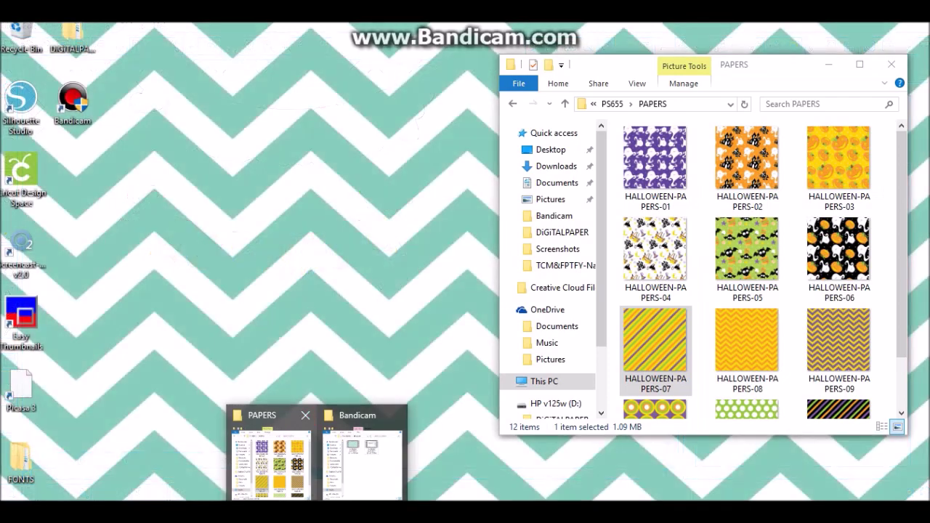
click(269, 458)
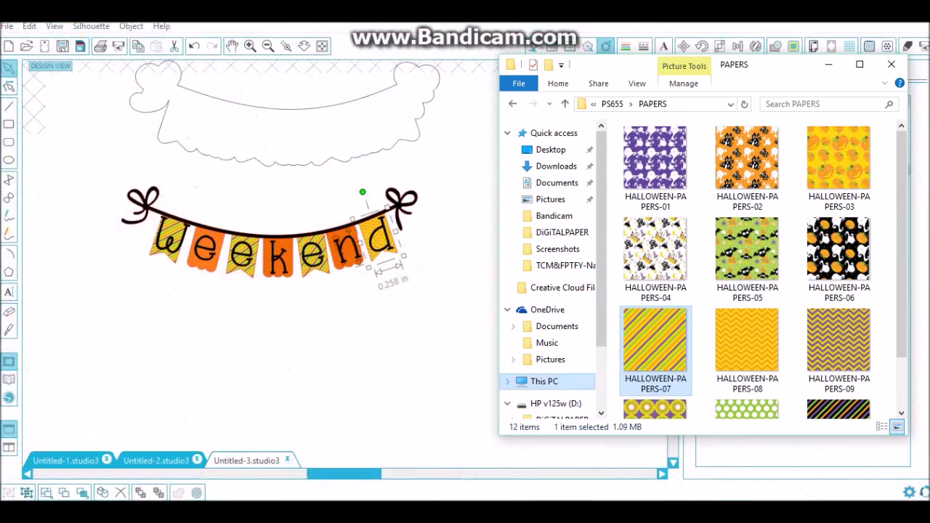
drag(654, 339, 385, 247)
Step: Try yellow fill shades on the scalloped second flag and settle on a light yellow-orange fill
click(198, 254)
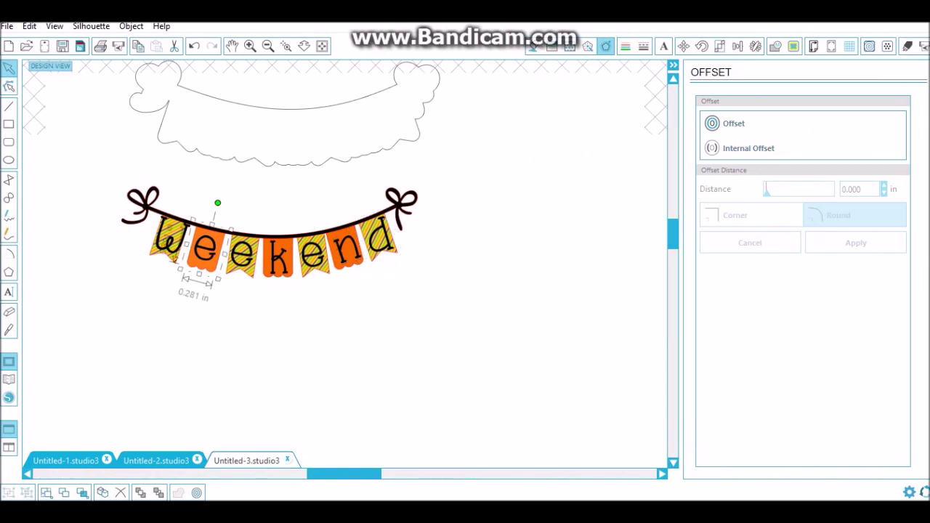
click(534, 46)
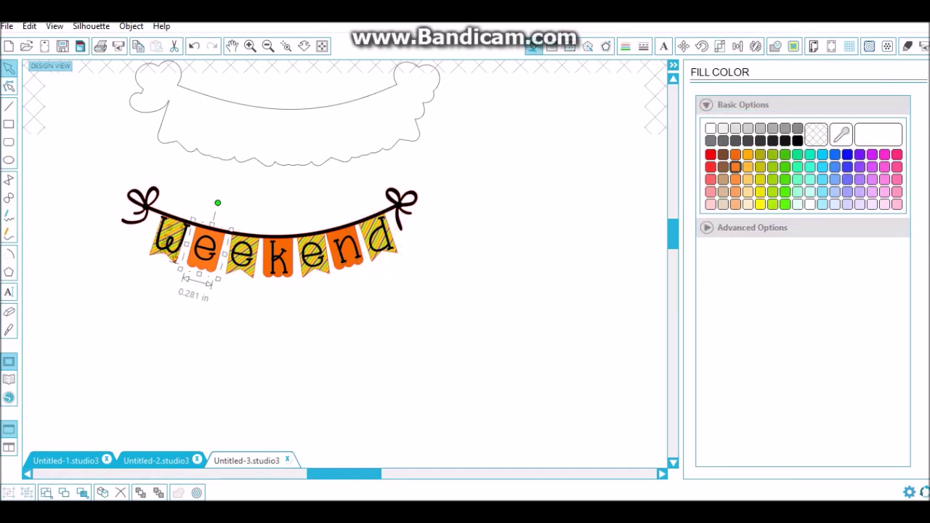
click(760, 191)
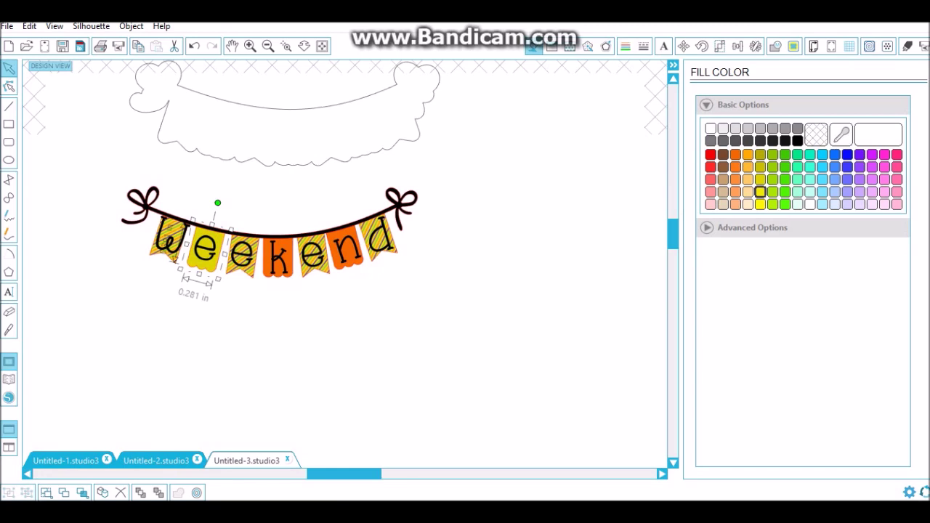
click(760, 179)
click(760, 204)
click(760, 191)
click(760, 180)
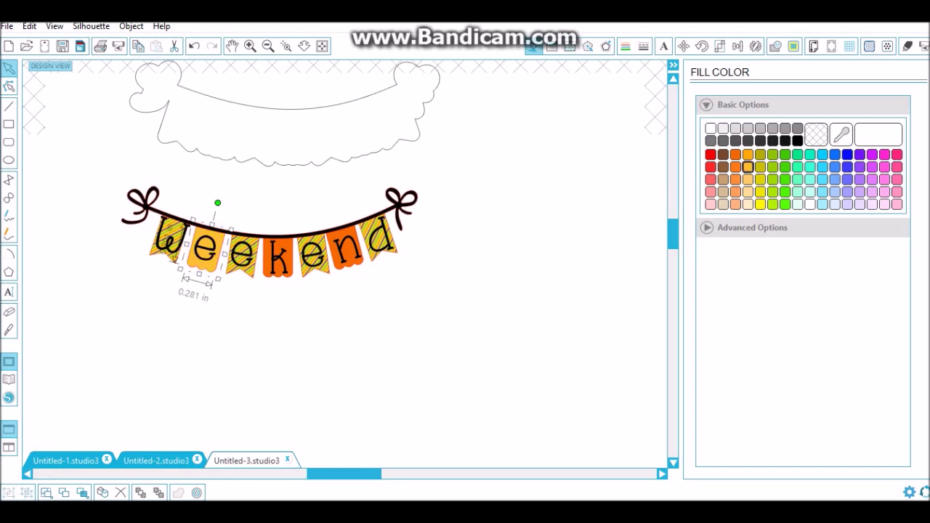
Step: Fill the scalloped fourth and sixth flags with the same light yellow-orange as the second flag
click(277, 265)
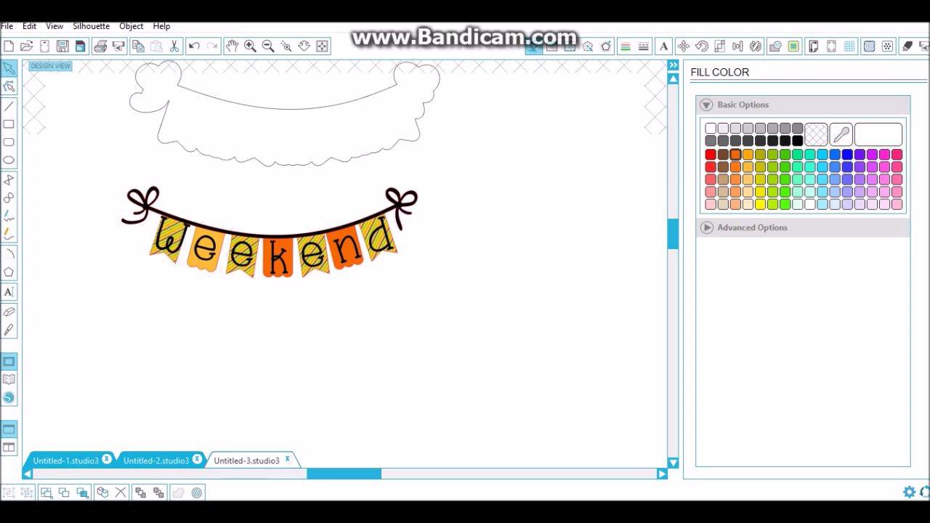
click(747, 167)
click(347, 257)
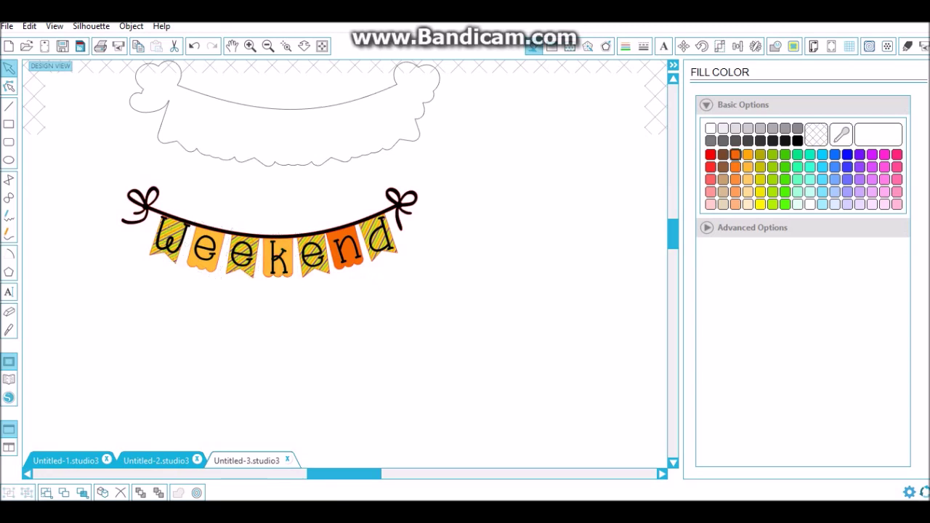
click(735, 167)
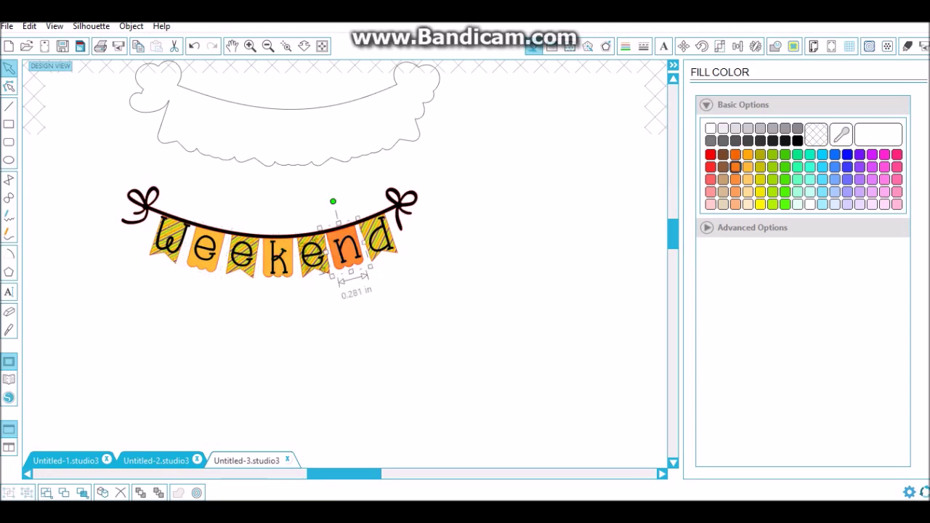
click(747, 166)
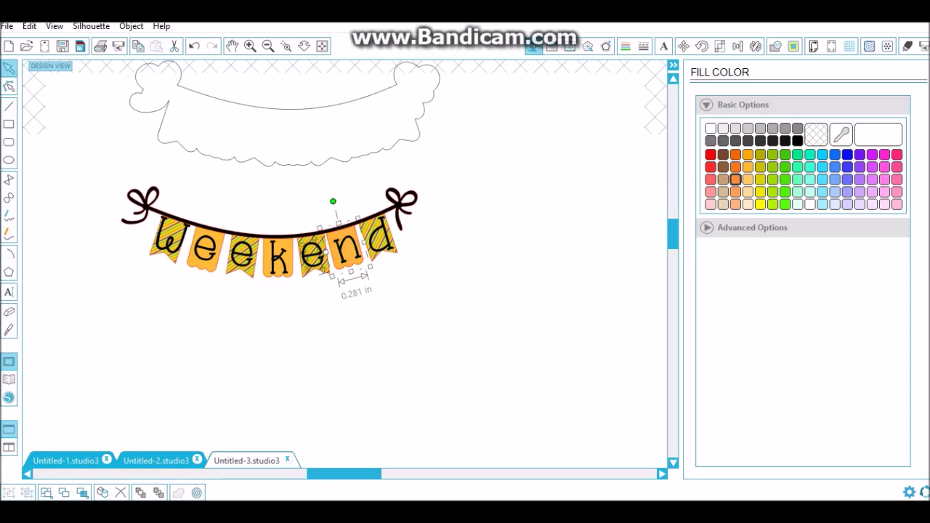
Step: Group all the banner's parts and move the banner back inside its offset outline
click(479, 218)
drag(89, 152, 446, 274)
click(465, 279)
drag(117, 170, 396, 282)
right_click(311, 138)
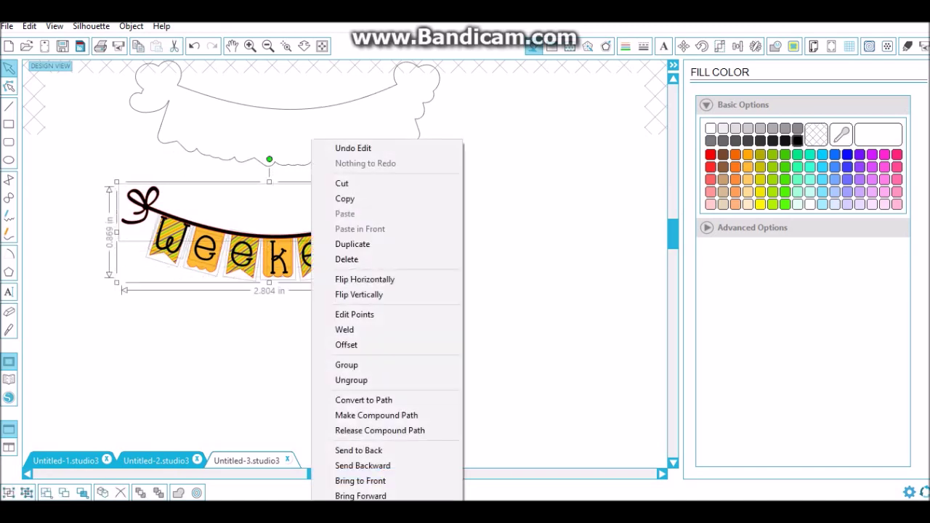
click(341, 364)
drag(278, 247, 294, 128)
scroll(345, 146, up, 3)
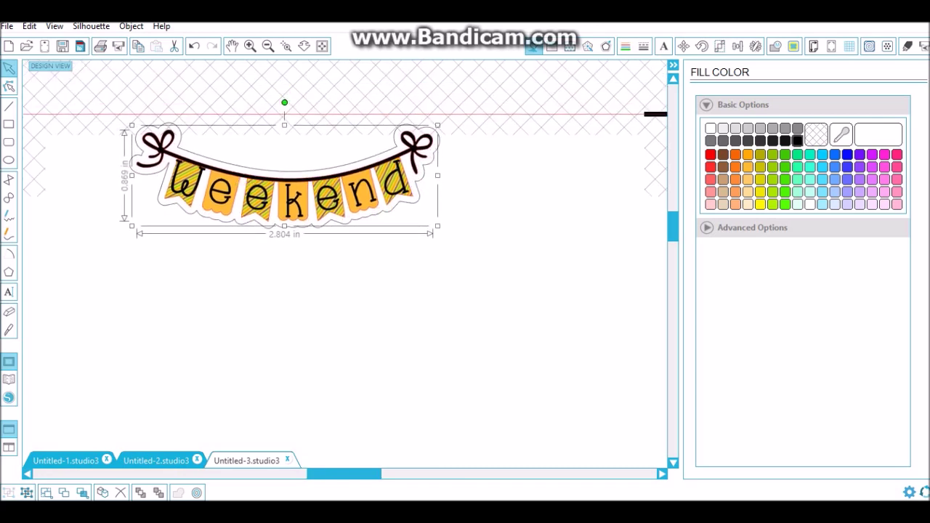
Step: Move the outline and banner lower on the page and align them to each other by horizontal center and vertical middle
drag(345, 163, 338, 242)
mouse_move(292, 200)
mouse_down()
mouse_move(282, 279)
mouse_move(294, 283)
mouse_move(288, 280)
mouse_up()
drag(100, 158, 182, 223)
key(ctrl+a)
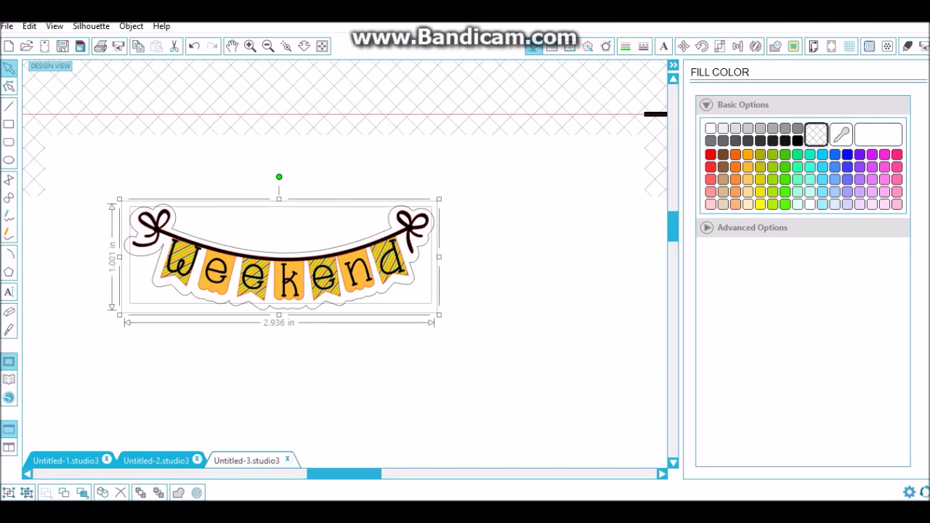
click(737, 46)
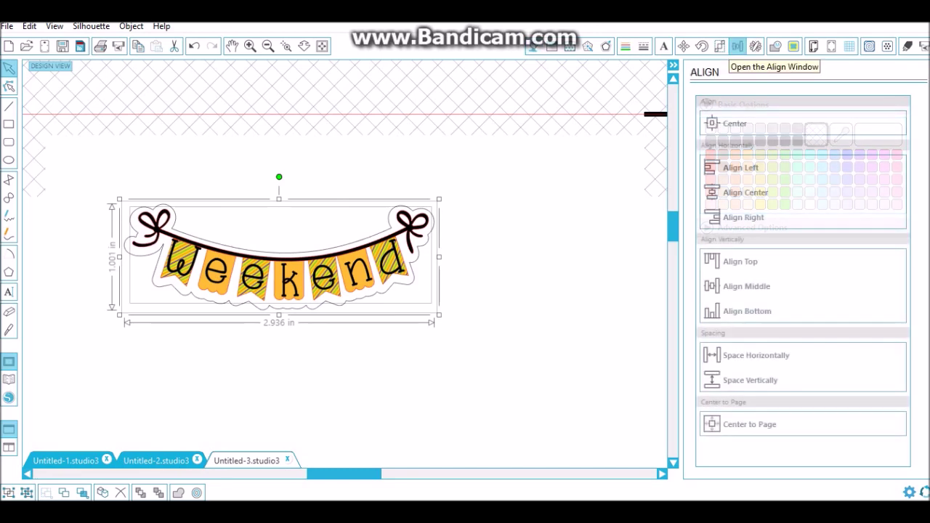
click(745, 192)
click(746, 286)
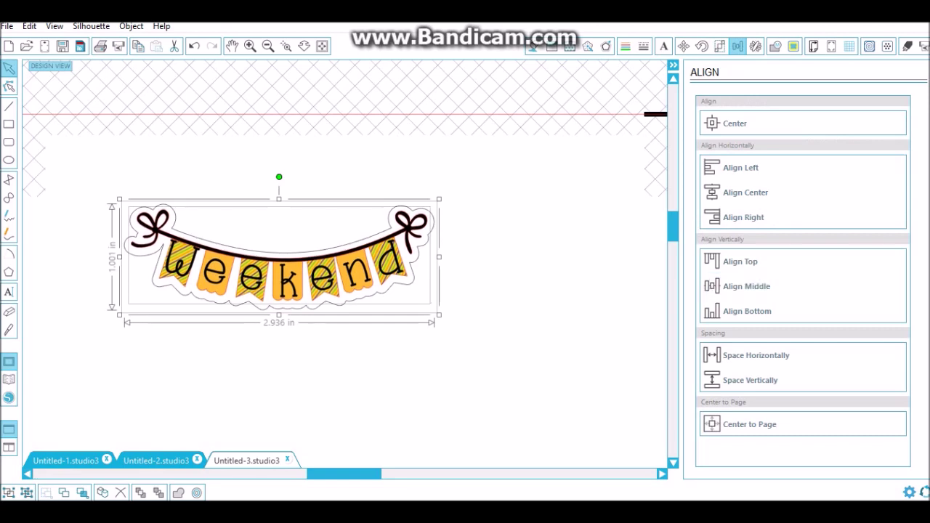
Step: Group the banner with its outline and place the sticker near the page's upper-left registration mark
right_click(301, 141)
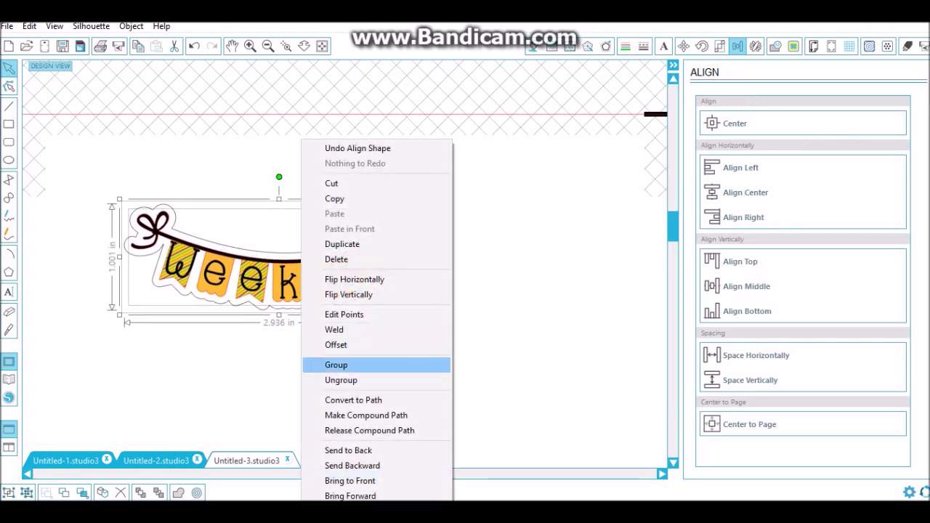
click(331, 364)
click(345, 364)
mouse_move(288, 280)
mouse_down()
mouse_move(319, 279)
mouse_move(329, 299)
mouse_move(275, 272)
mouse_up()
scroll(345, 264, up, 1)
scroll(345, 264, left, 2)
scroll(345, 264, right, 1)
scroll(345, 264, left, 2)
drag(423, 262, 318, 276)
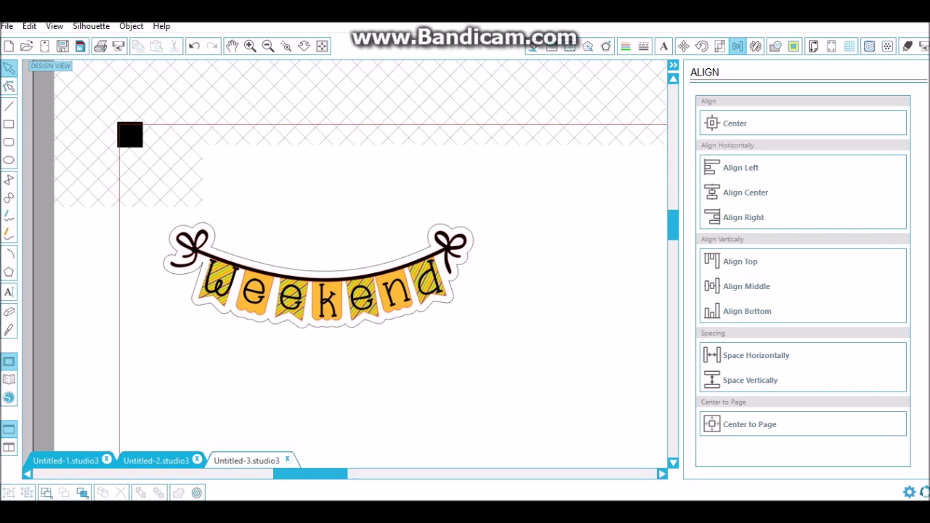
Step: Replicate the grouped banner sticker as a column of four
click(756, 46)
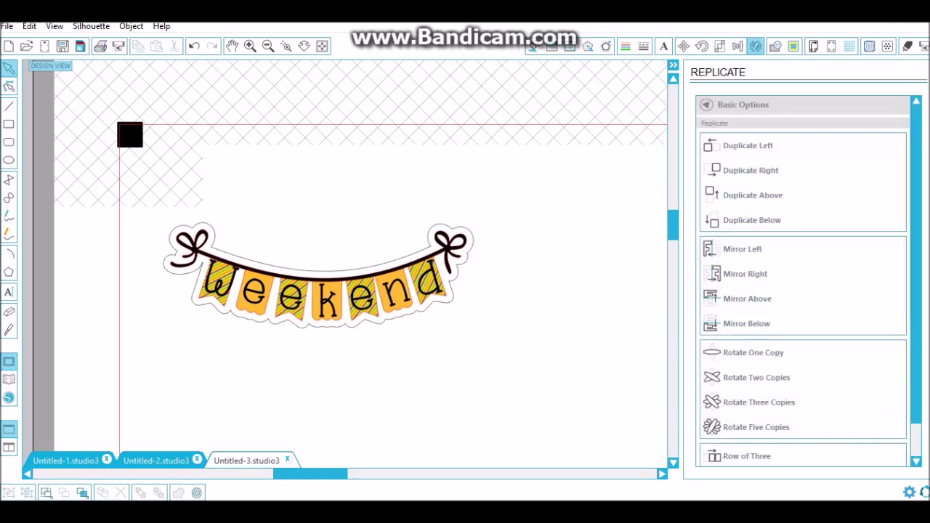
scroll(803, 363, down, 4)
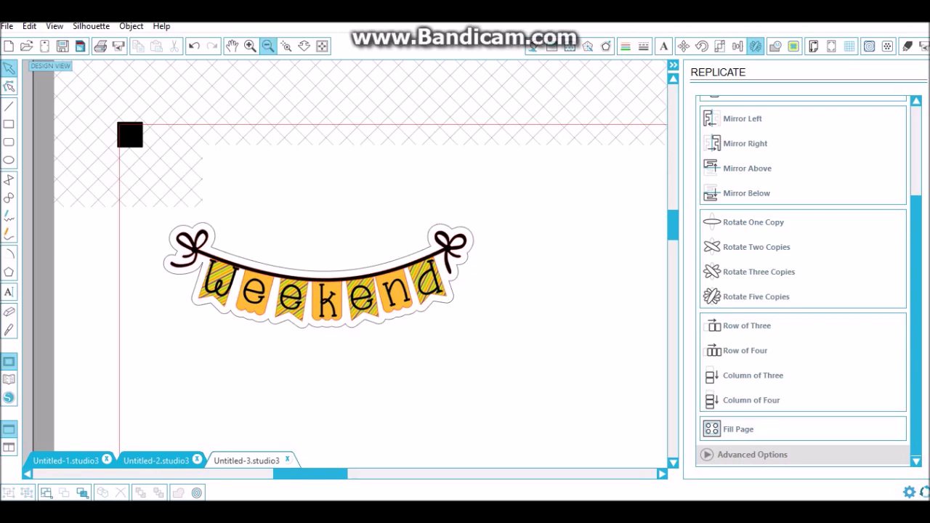
scroll(344, 264, down, 2)
click(327, 283)
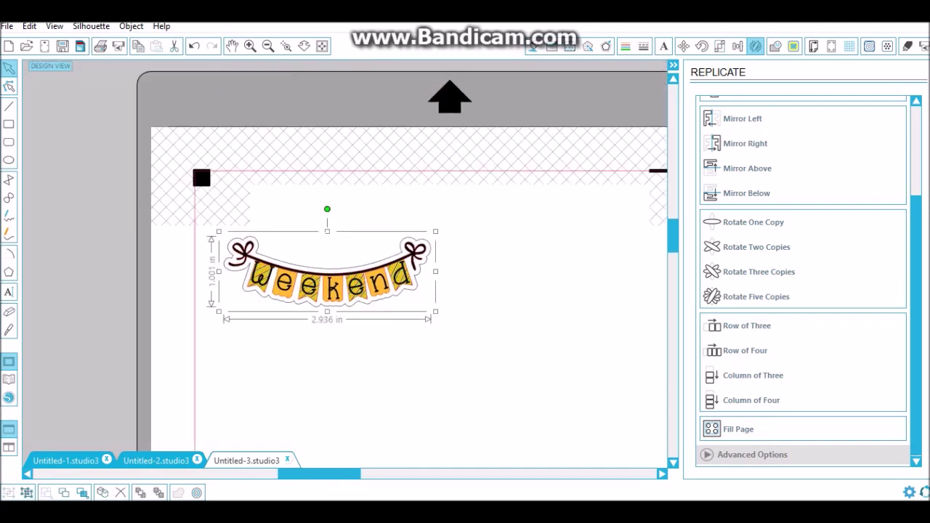
click(751, 399)
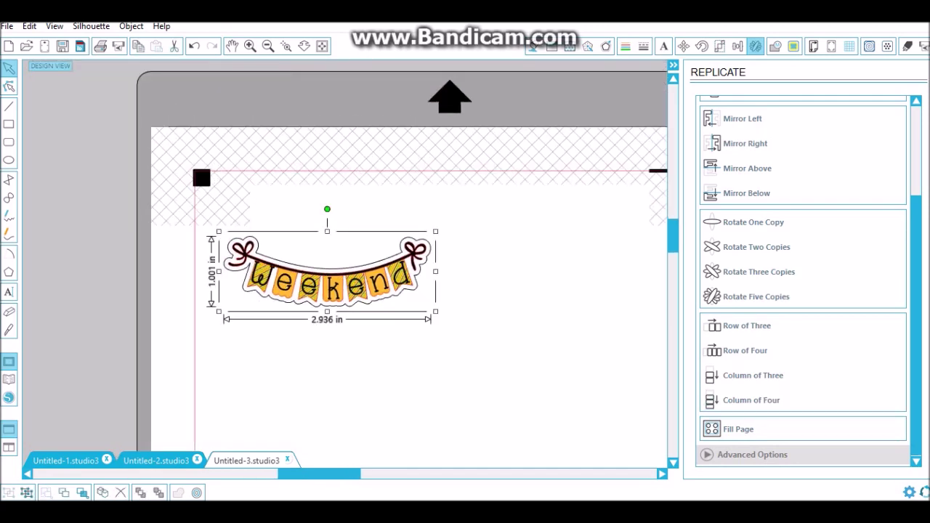
Step: Shift the bottom banner and the second banner slightly right and up, out of line with the other two
scroll(345, 263, down, 1)
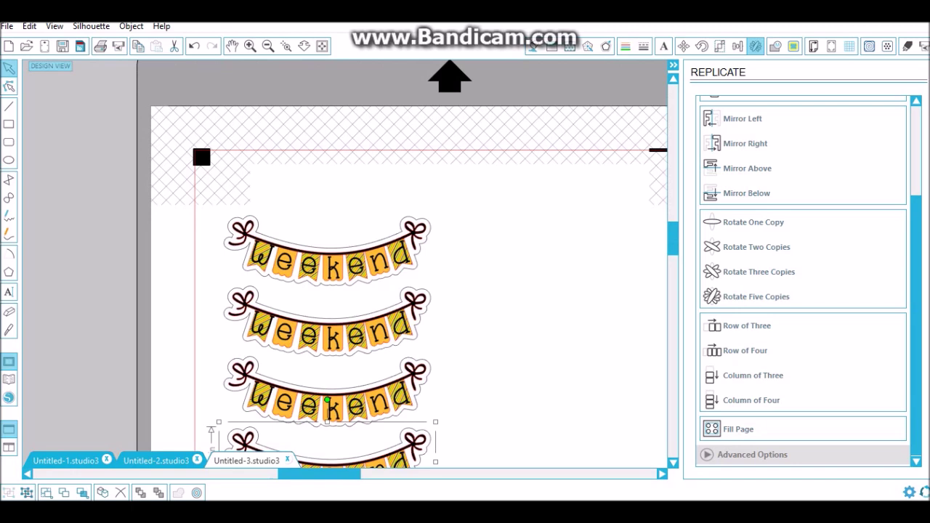
scroll(409, 264, down, 3)
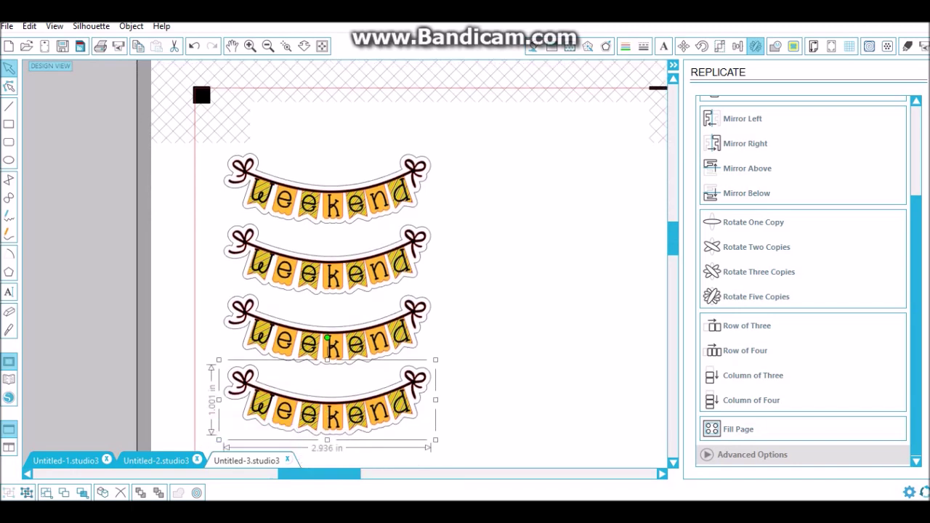
drag(327, 403, 337, 398)
mouse_move(327, 261)
mouse_down()
mouse_move(367, 245)
mouse_move(335, 259)
mouse_up()
Step: Space the four banners evenly vertically and horizontally, align them by horizontal center, and shift the column slightly right and down
drag(220, 151, 404, 466)
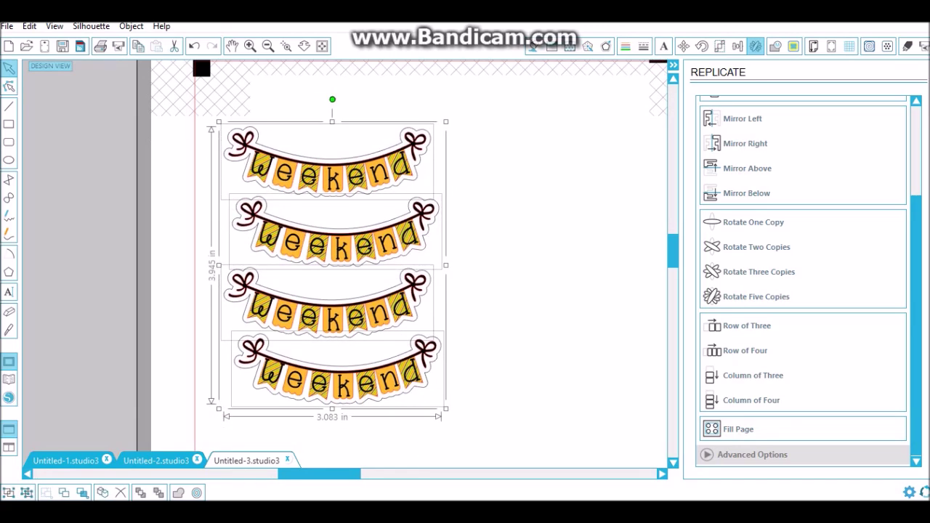
click(738, 46)
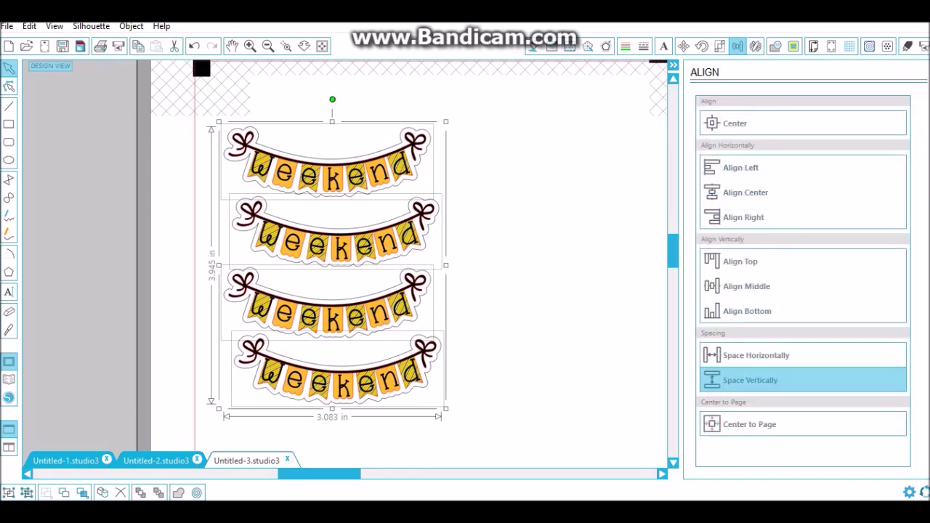
click(750, 380)
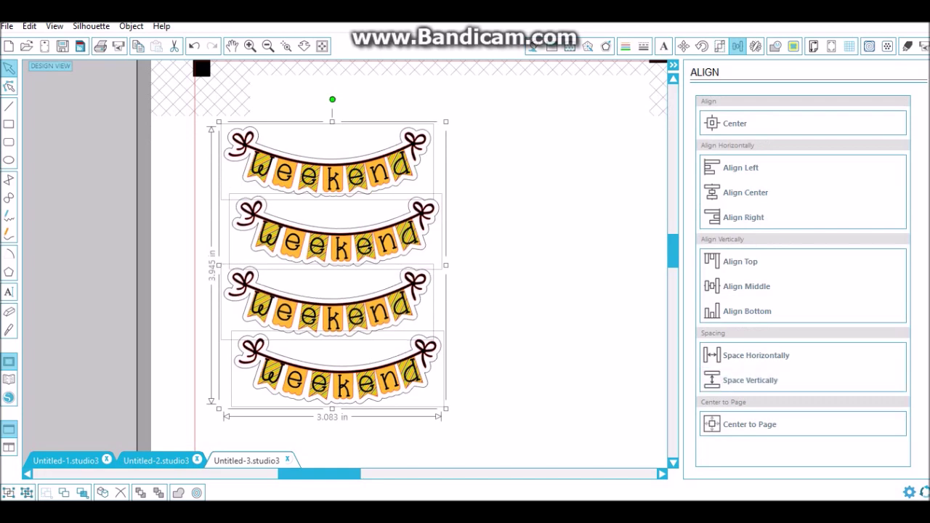
click(756, 355)
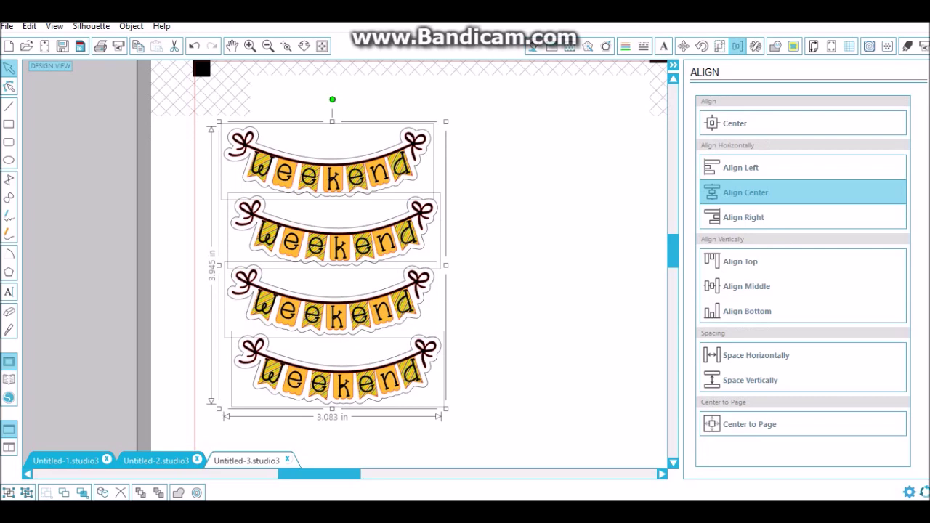
click(745, 192)
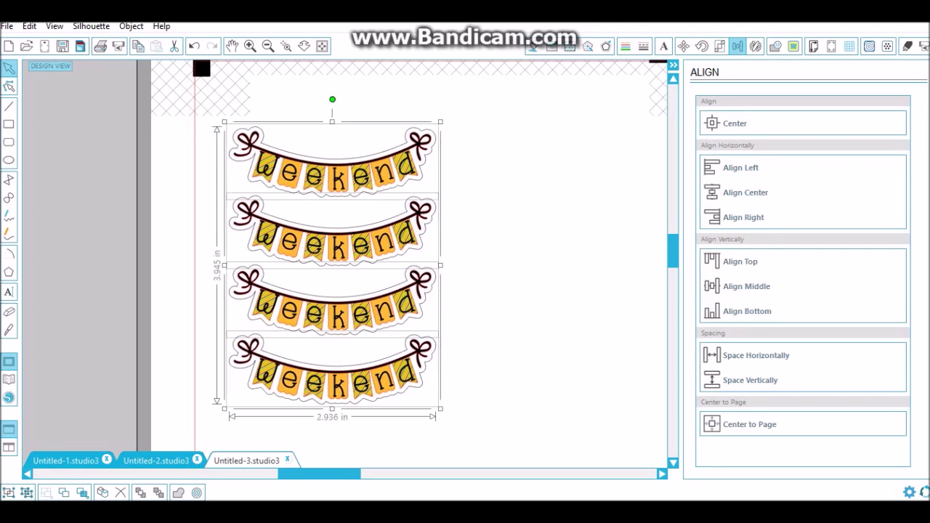
drag(338, 247, 360, 253)
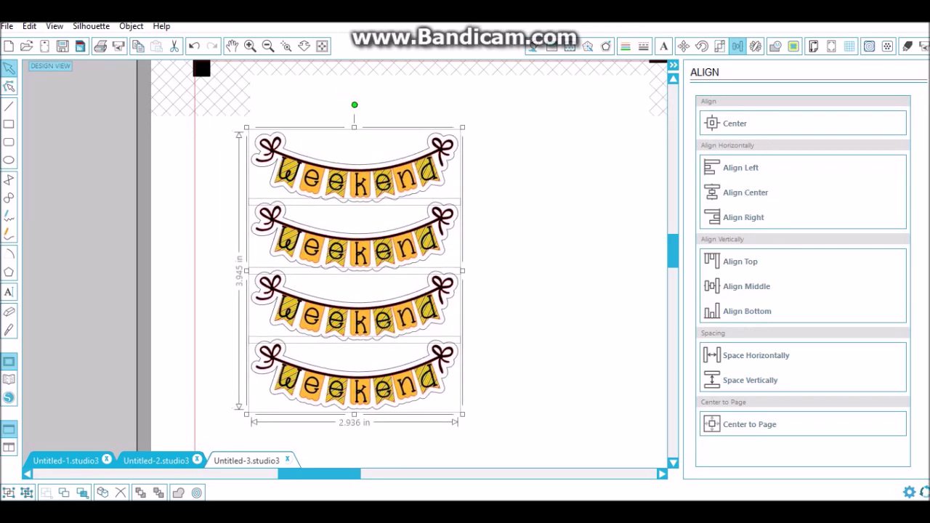
click(530, 269)
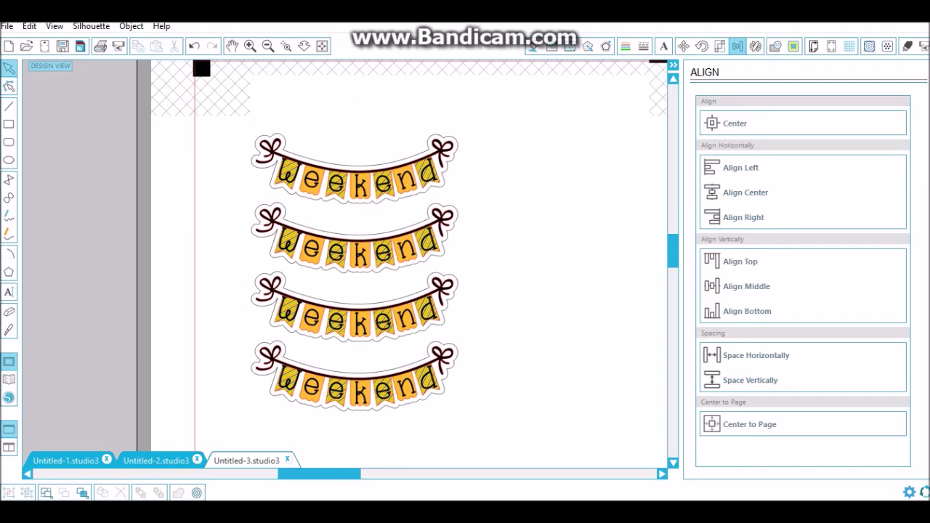
Step: Show the cut settings, try the Cut style on all four banners, and set their cut style back to Cut Edge
click(906, 46)
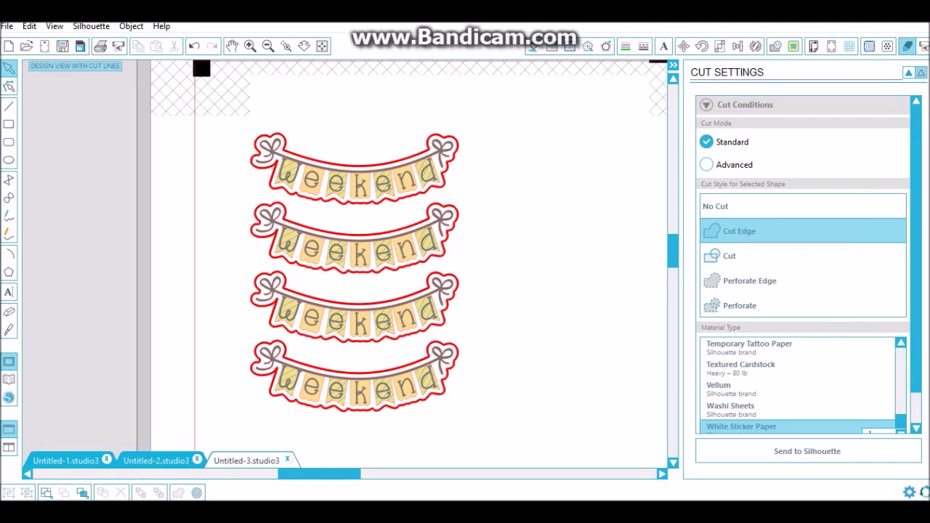
click(802, 256)
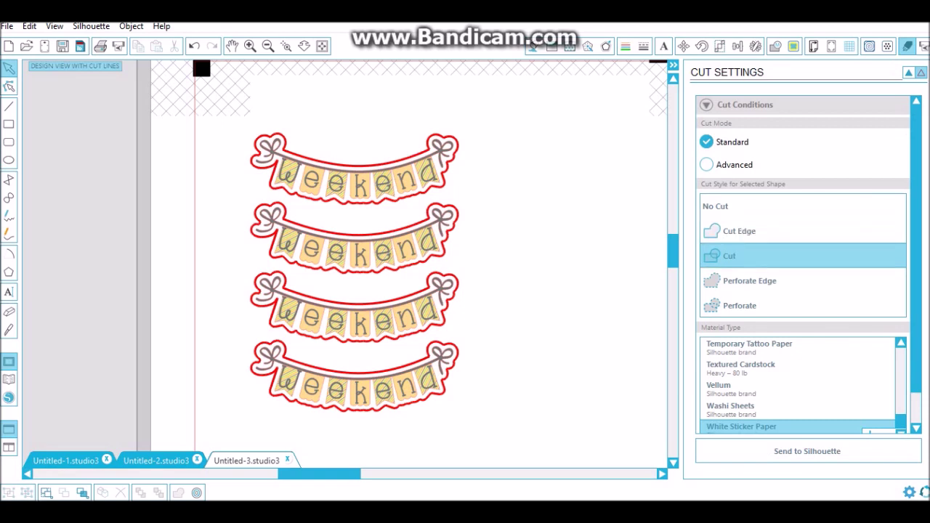
drag(244, 130, 489, 424)
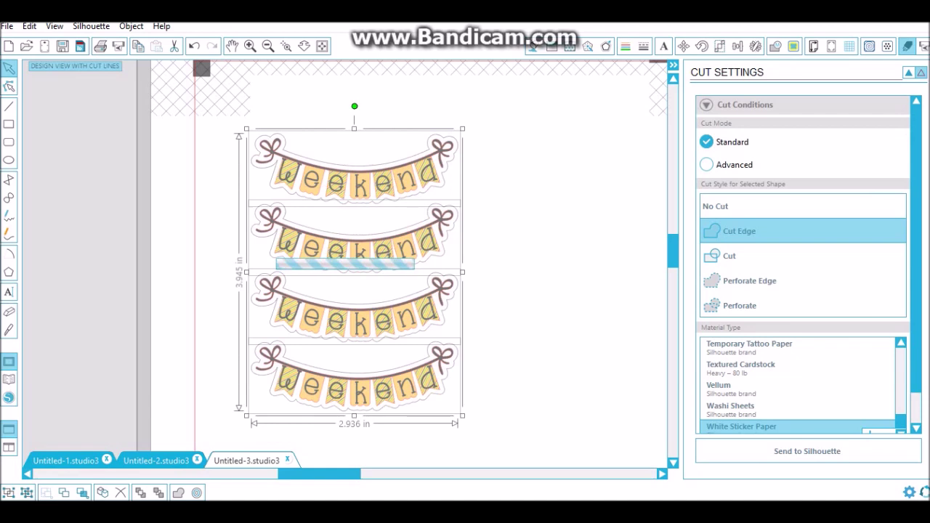
click(728, 256)
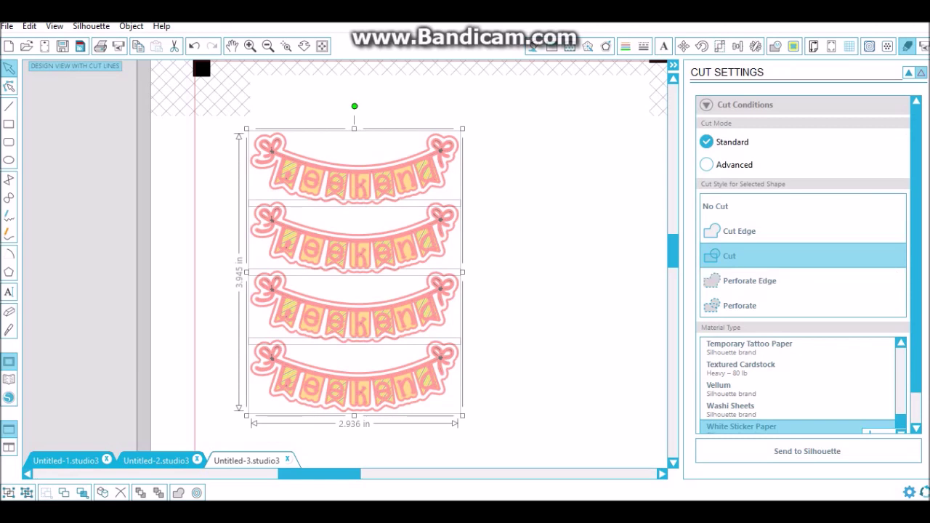
click(802, 231)
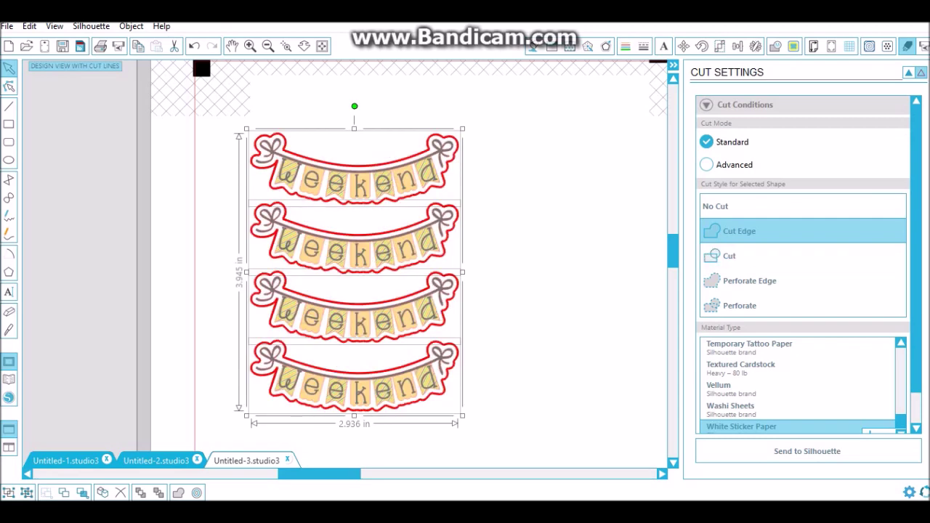
key(Escape)
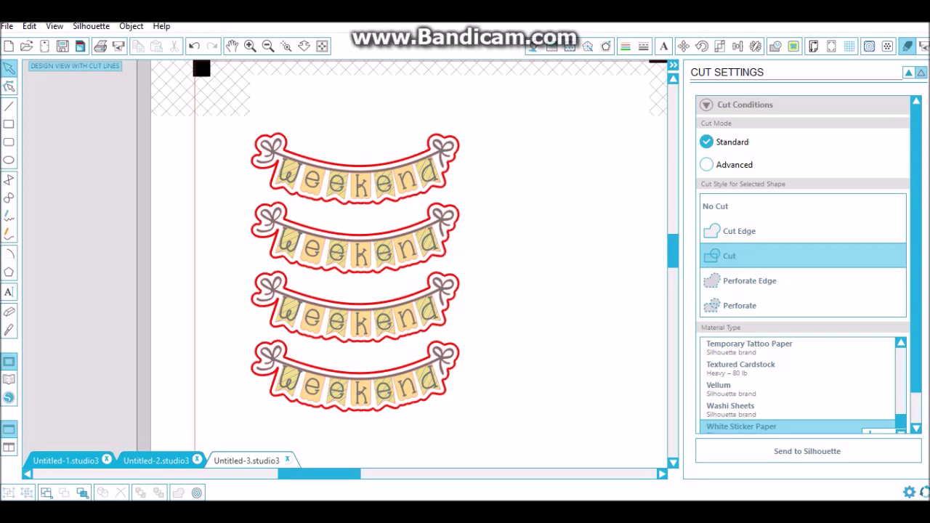
Step: Move the top banner slightly right and down within the column
drag(359, 181, 362, 183)
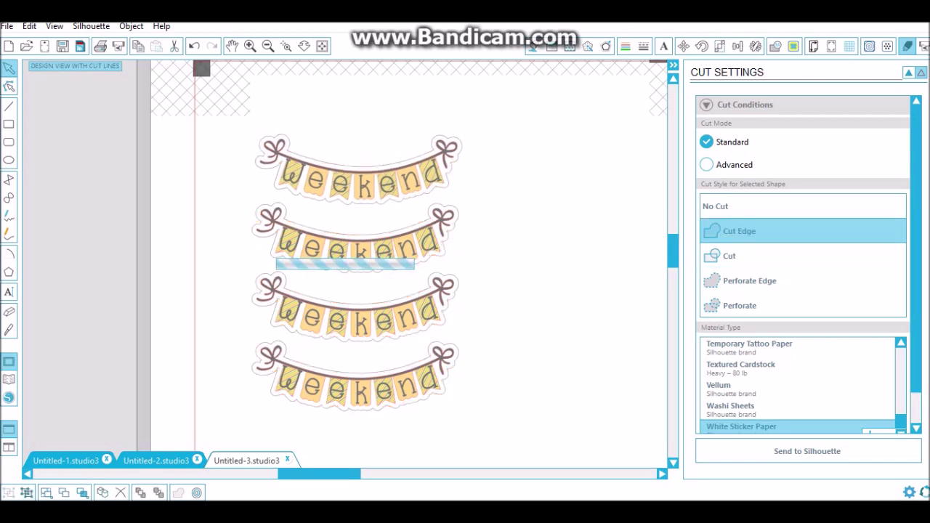